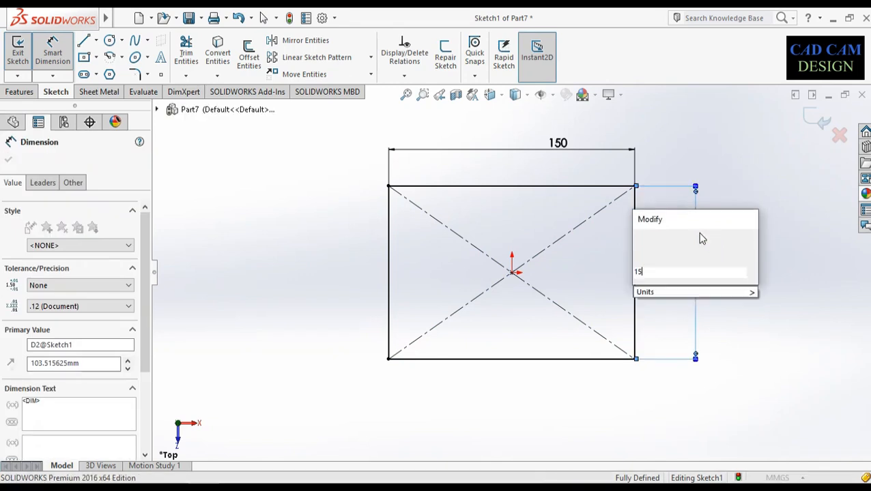
Step: Set the rectangle's vertical side to 150 mm and exit the sketch
key(Return)
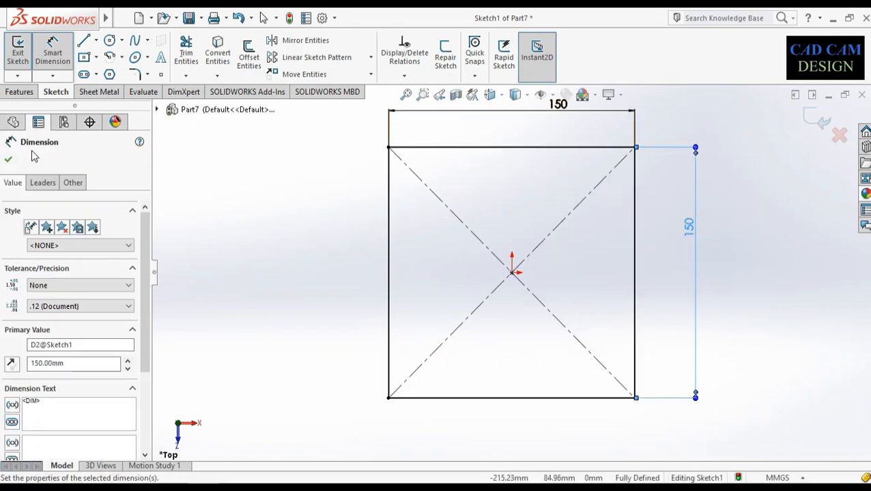
click(8, 161)
key(Escape)
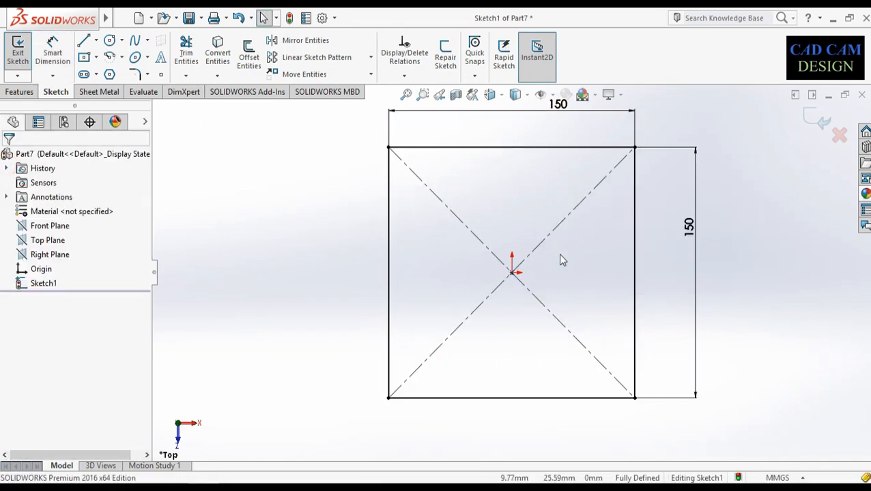
mouse_move(559, 260)
middle_down()
mouse_move(620, 287)
mouse_move(565, 242)
middle_up()
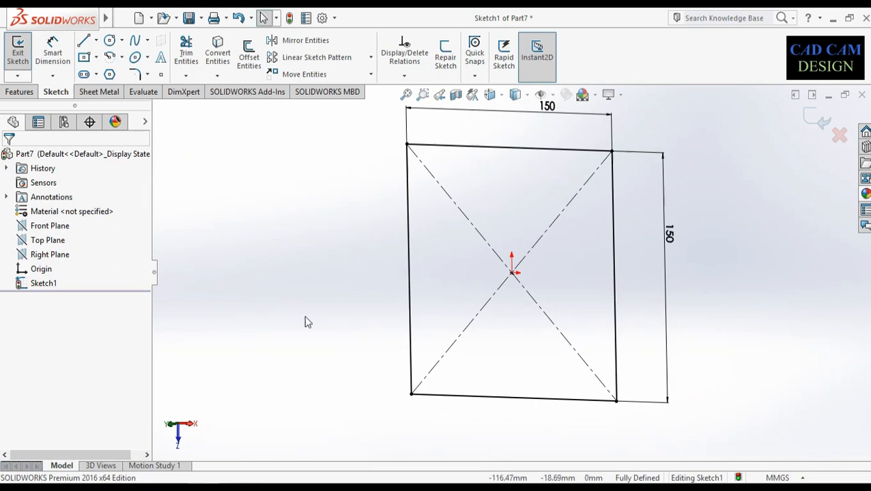
click(19, 92)
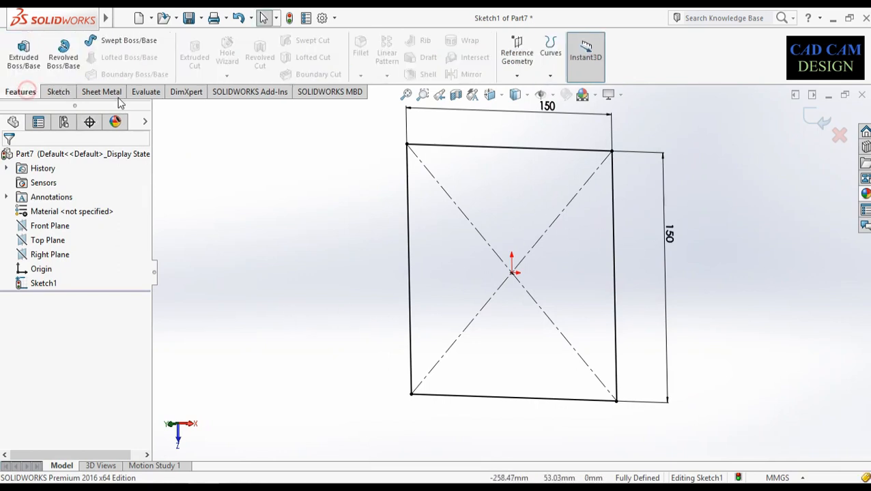
click(517, 75)
click(817, 123)
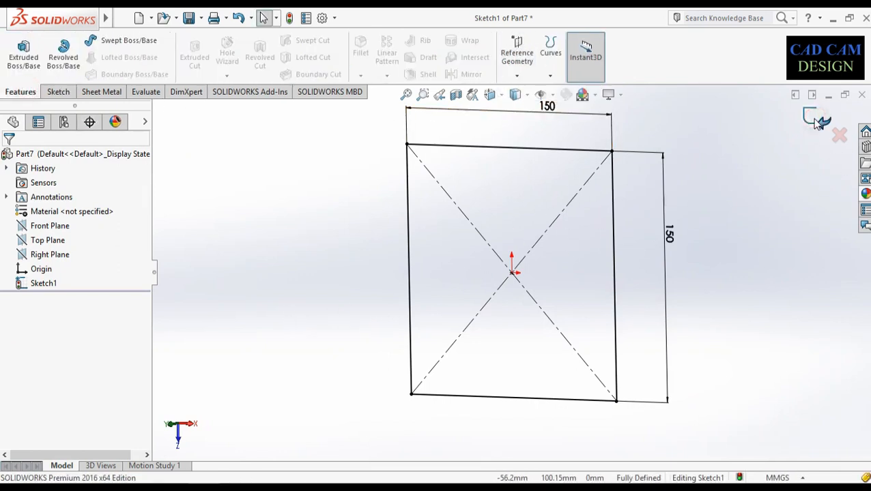
click(818, 123)
Step: Create a reference plane parallel to the Top Plane at an offset of 120 mm
click(518, 75)
click(528, 91)
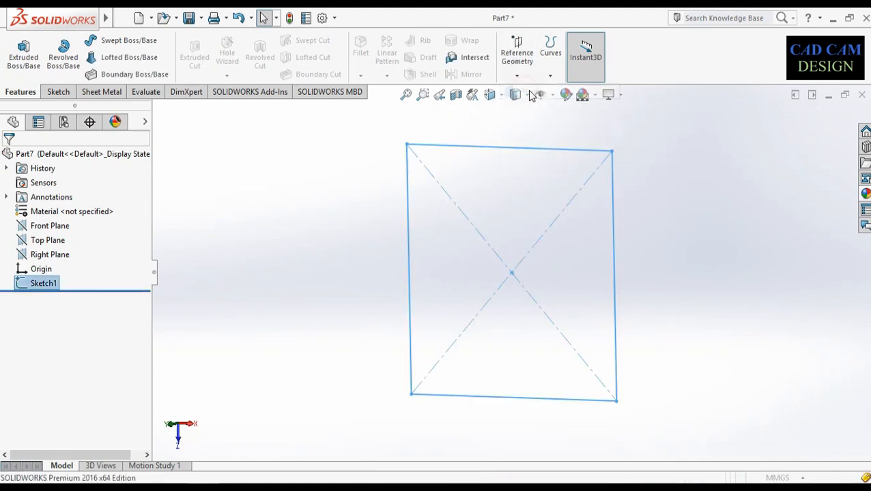
click(156, 108)
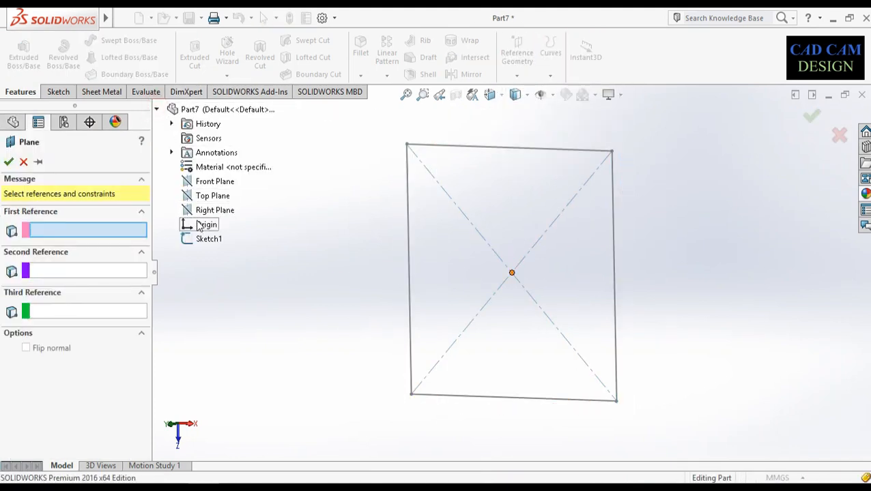
click(202, 194)
scroll(572, 291, up, 2)
middle_drag(572, 291, 514, 287)
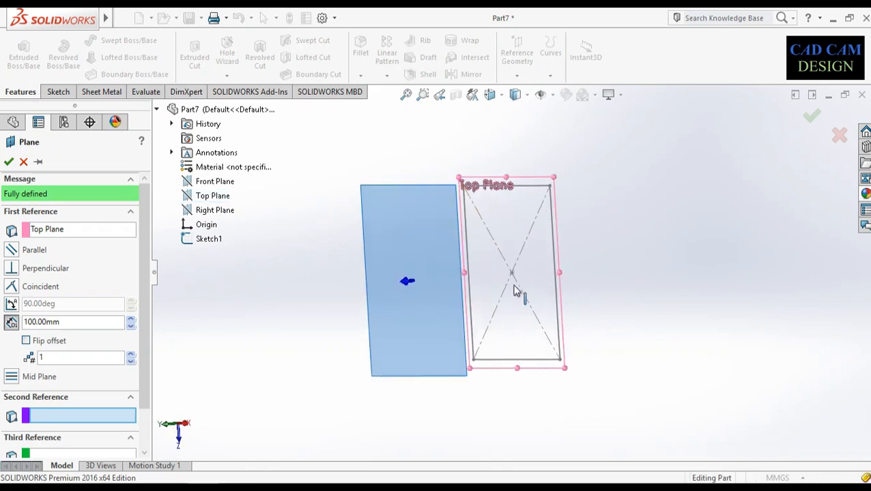
click(130, 320)
click(129, 319)
middle_drag(423, 283, 408, 282)
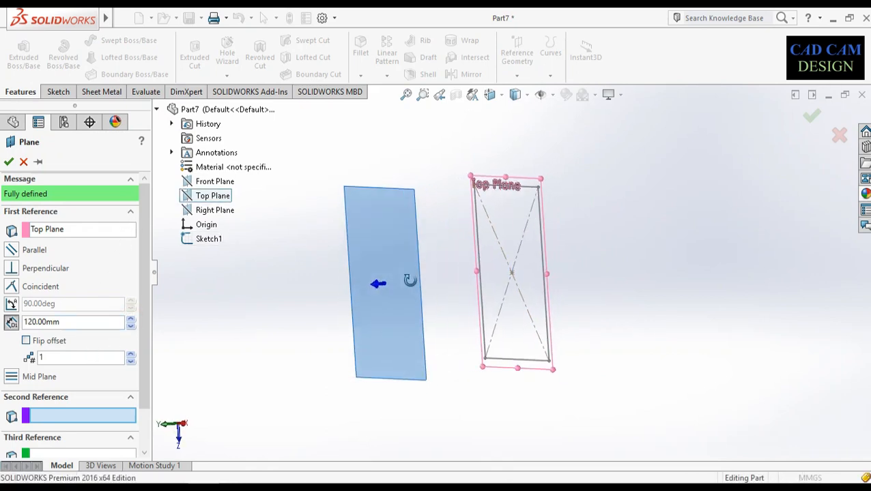
click(9, 162)
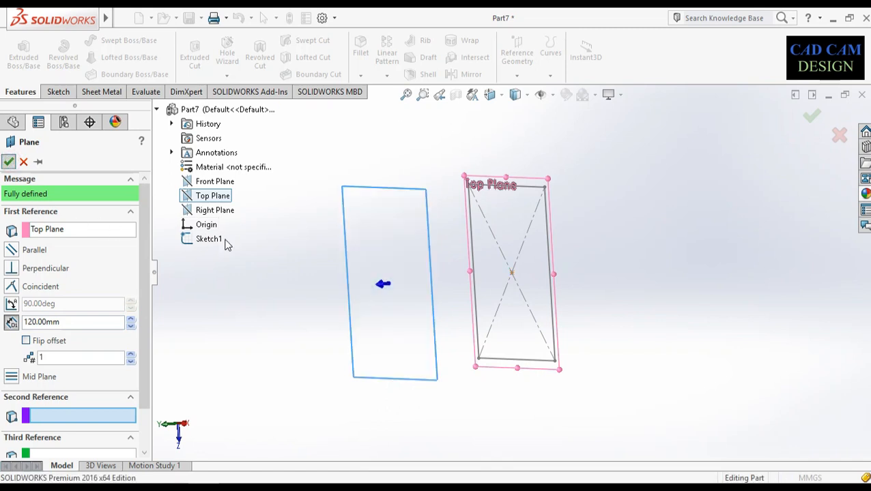
Step: Open a sketch on the new offset plane and draw a circle about 96 mm in diameter centred on the origin
click(399, 196)
click(445, 144)
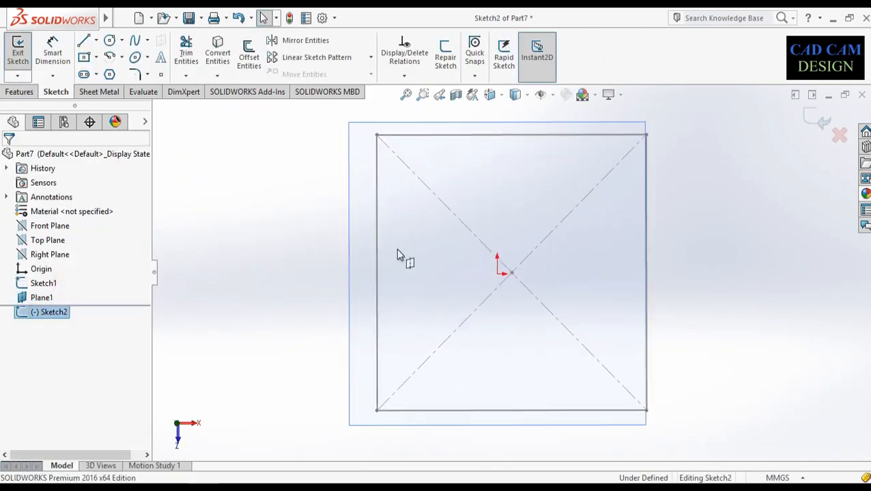
click(110, 43)
click(513, 274)
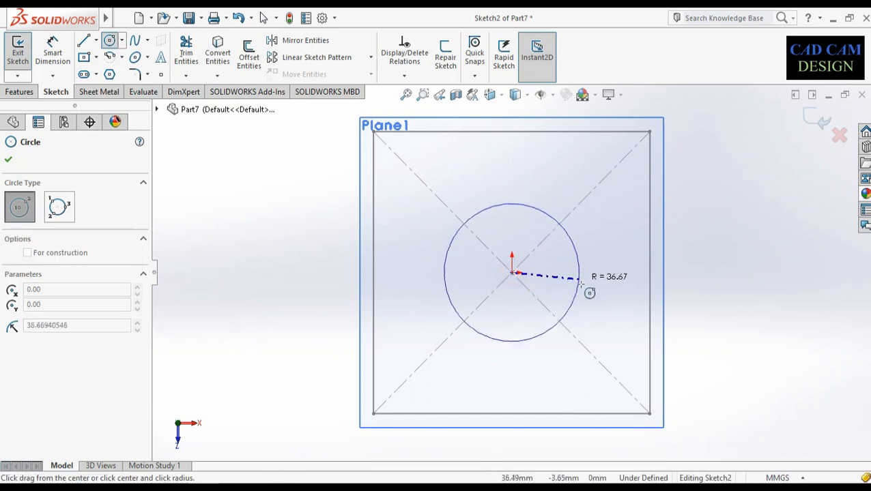
click(598, 287)
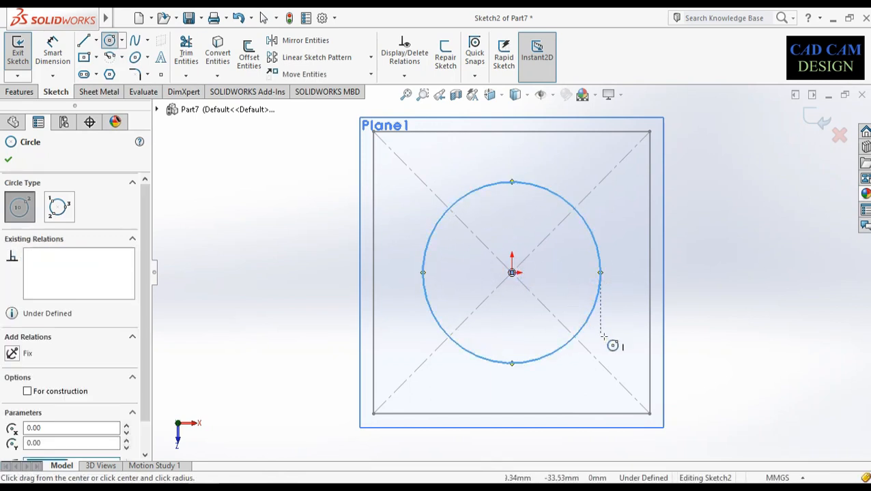
Step: Dimension the circle's diameter at 100 mm and exit the sketch
right_drag(602, 336, 595, 273)
click(543, 186)
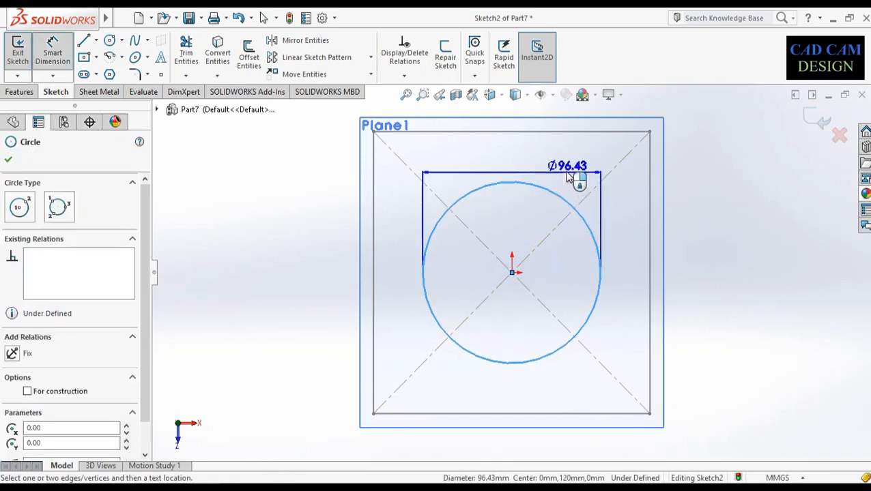
click(573, 172)
text(100)
key(Return)
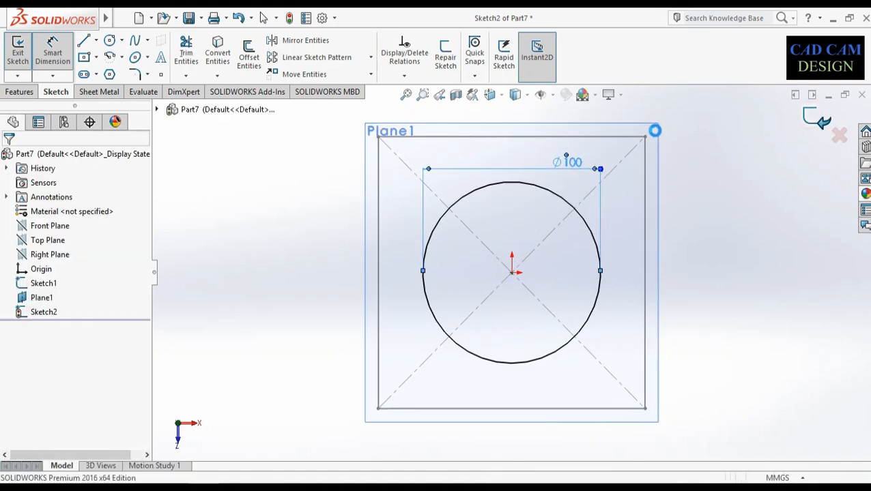
Step: Hide the offset reference plane so that only the square and circle sketches are displayed
click(656, 130)
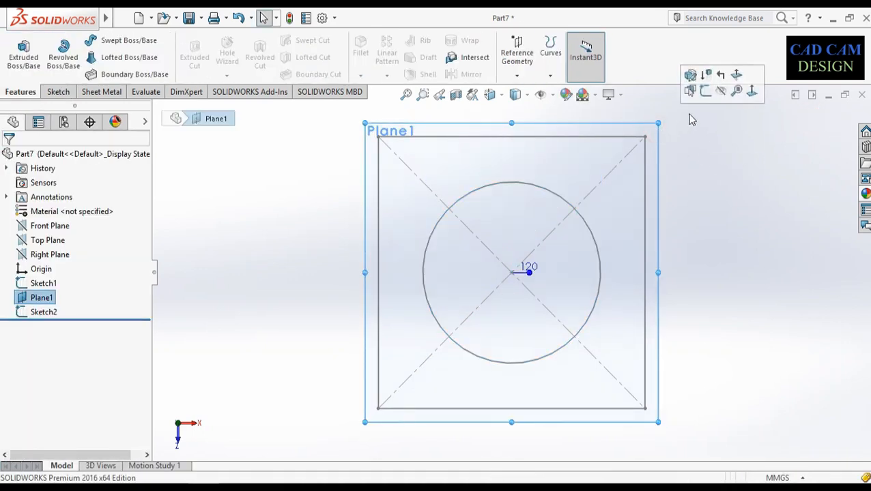
click(720, 91)
middle_drag(694, 247, 363, 263)
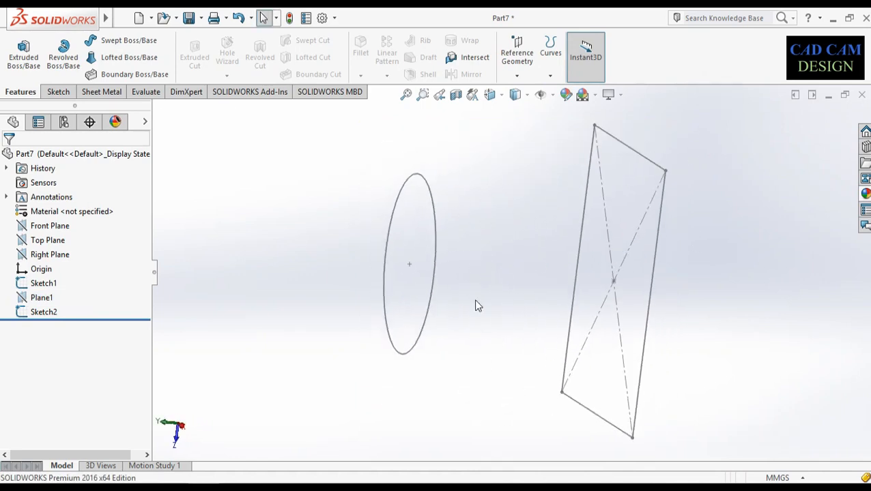
middle_drag(477, 305, 499, 303)
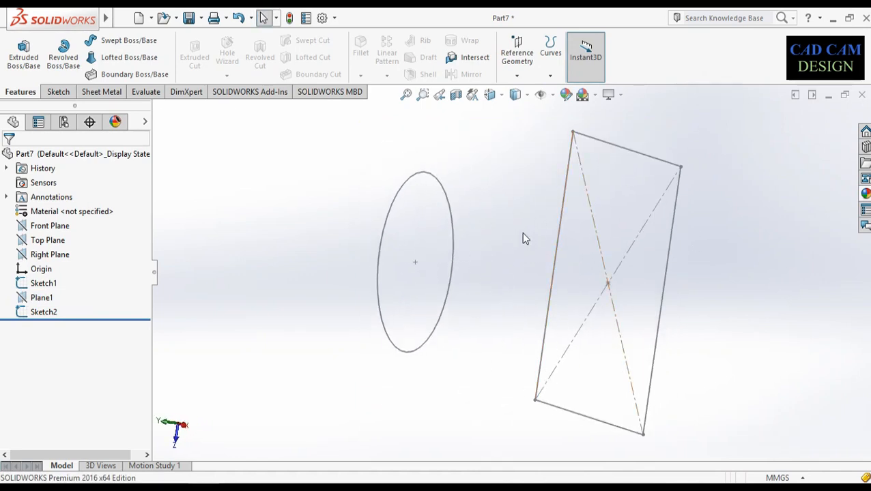
Step: Create a solid loft from the square profile to the circle profile with the default options
click(134, 61)
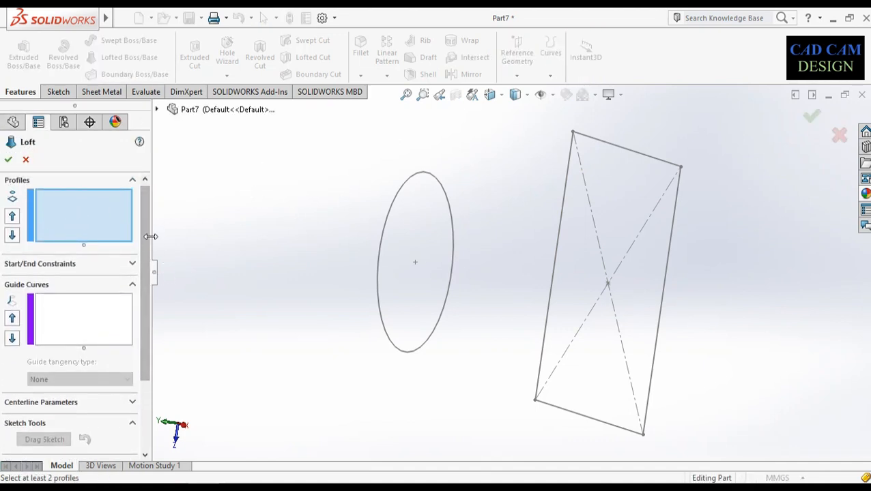
drag(149, 237, 139, 307)
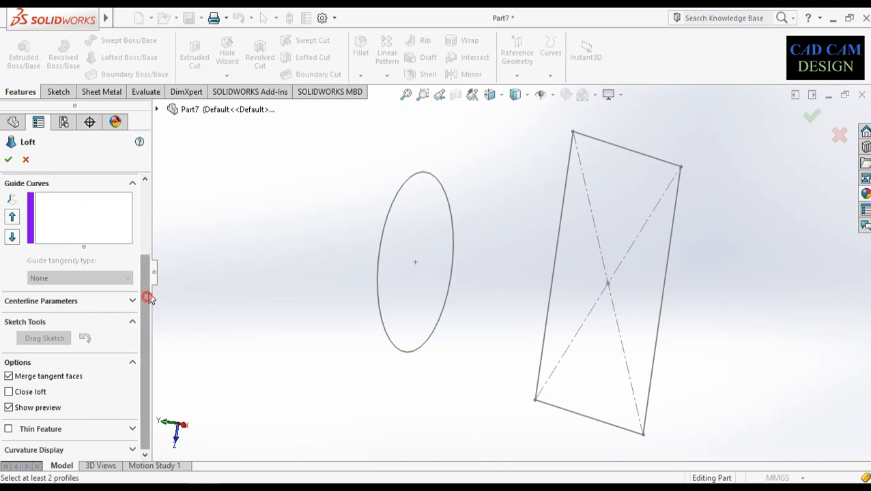
drag(147, 297, 158, 200)
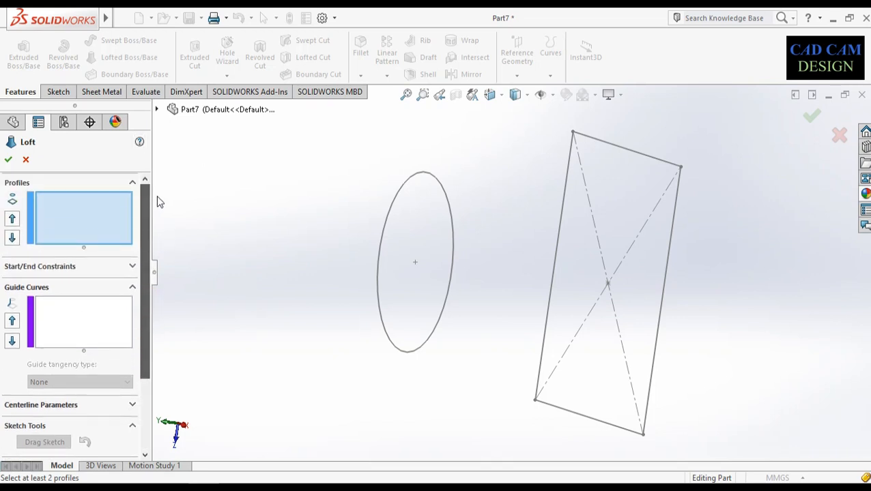
click(606, 143)
click(442, 201)
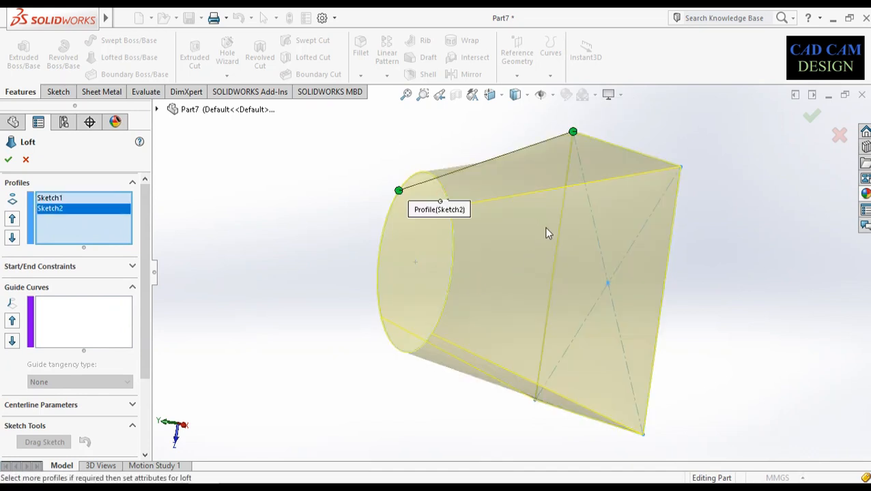
middle_drag(546, 233, 390, 286)
drag(148, 244, 150, 327)
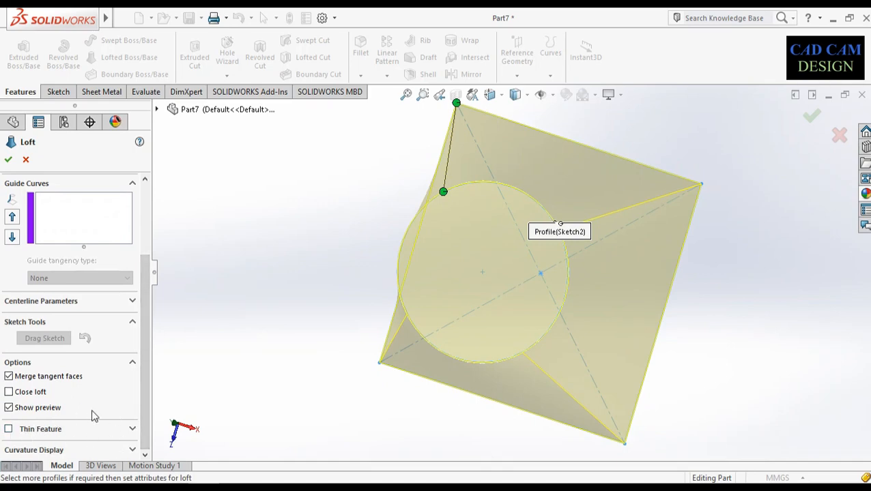
click(8, 160)
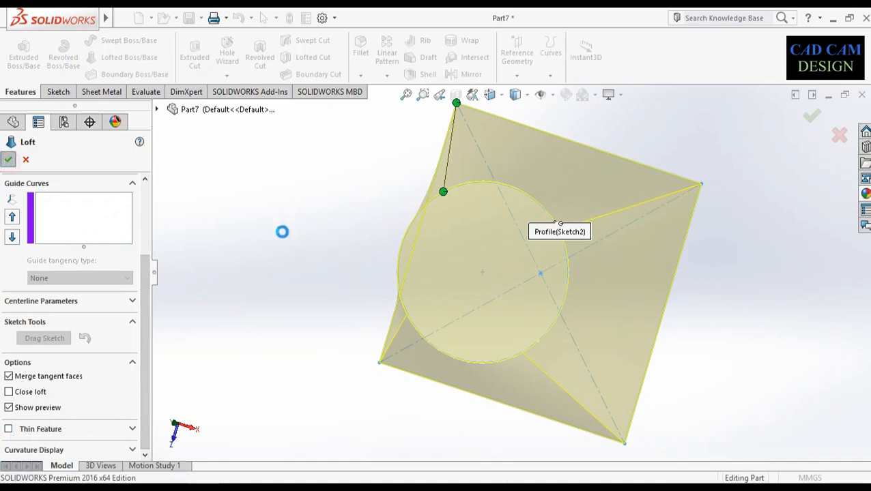
middle_drag(500, 280, 498, 276)
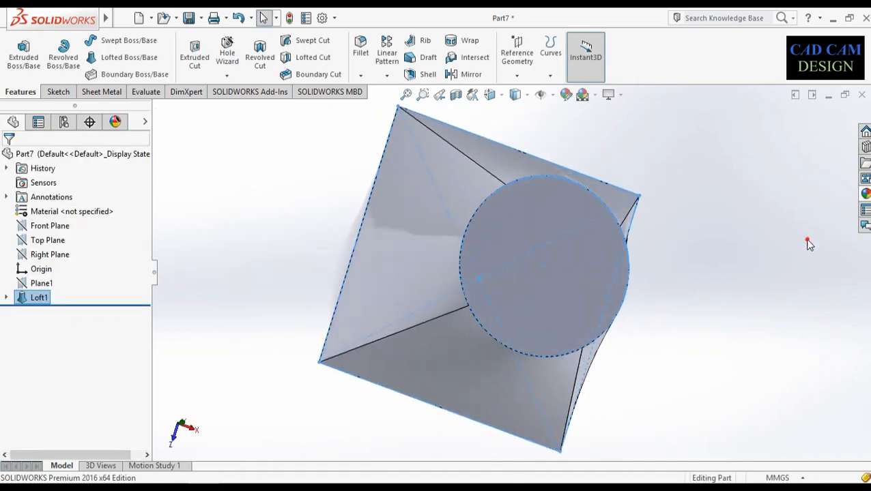
right_click(35, 297)
click(45, 201)
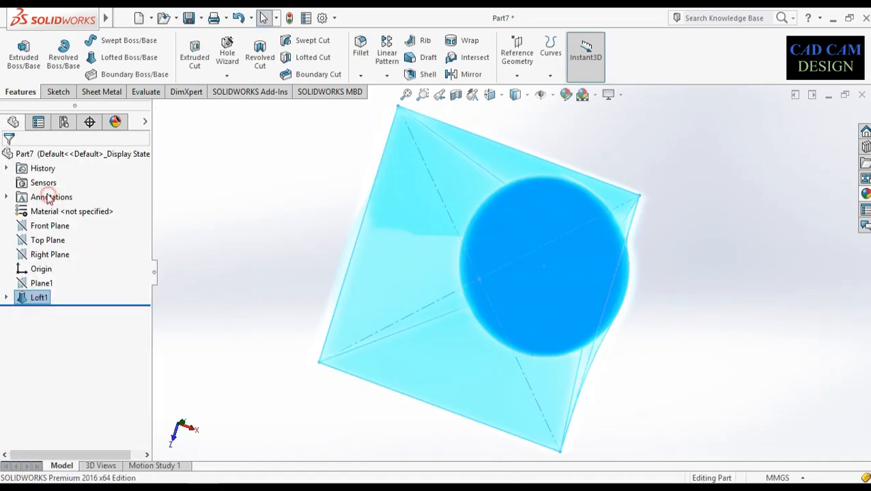
right_click(34, 296)
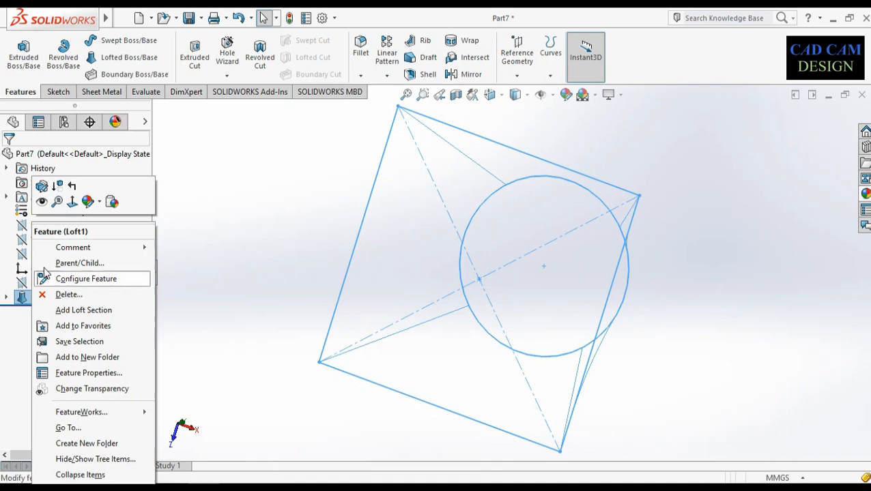
click(42, 202)
right_click(35, 298)
click(57, 186)
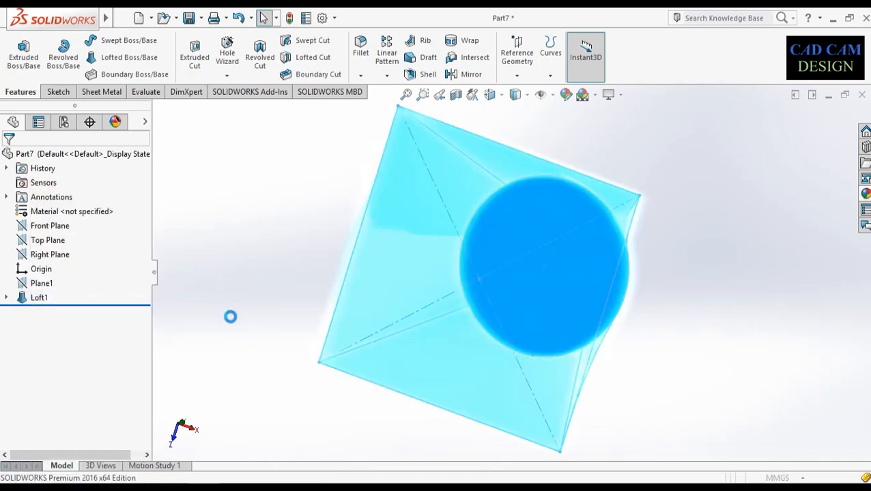
middle_drag(420, 300, 231, 289)
scroll(146, 247, down, 3)
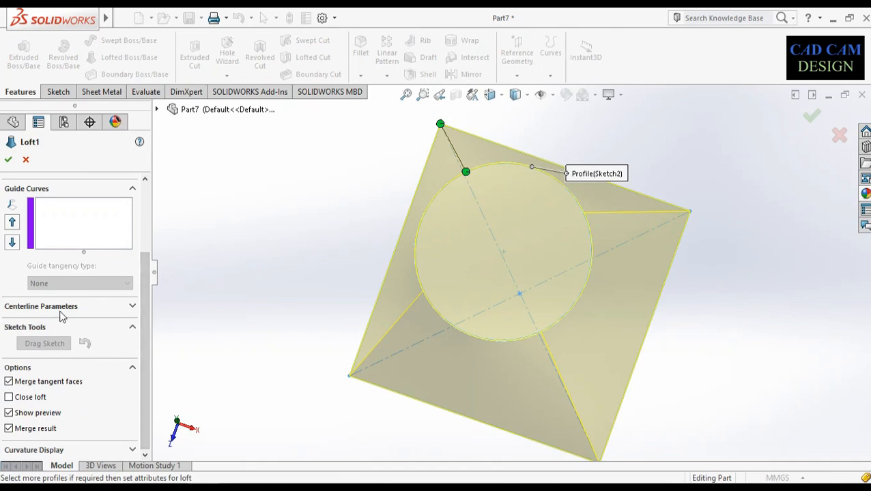
click(25, 162)
Step: Delete the solid loft feature between the square and the circle
right_click(39, 298)
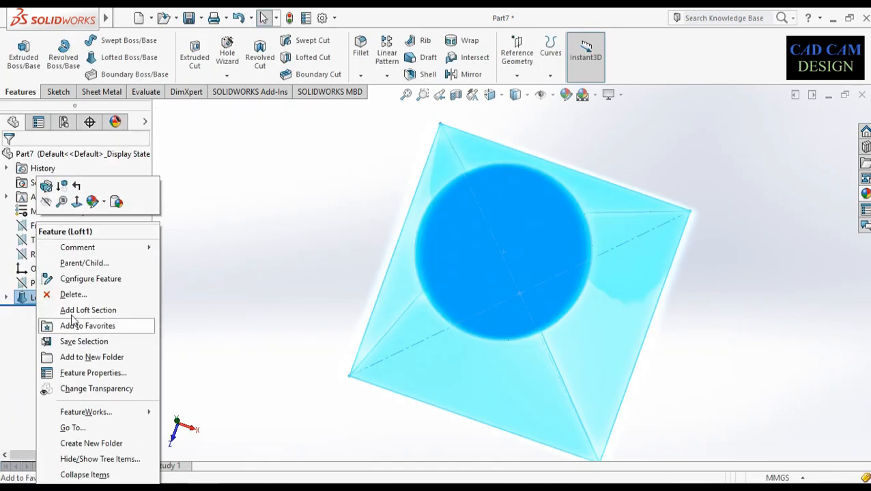
click(74, 294)
click(516, 187)
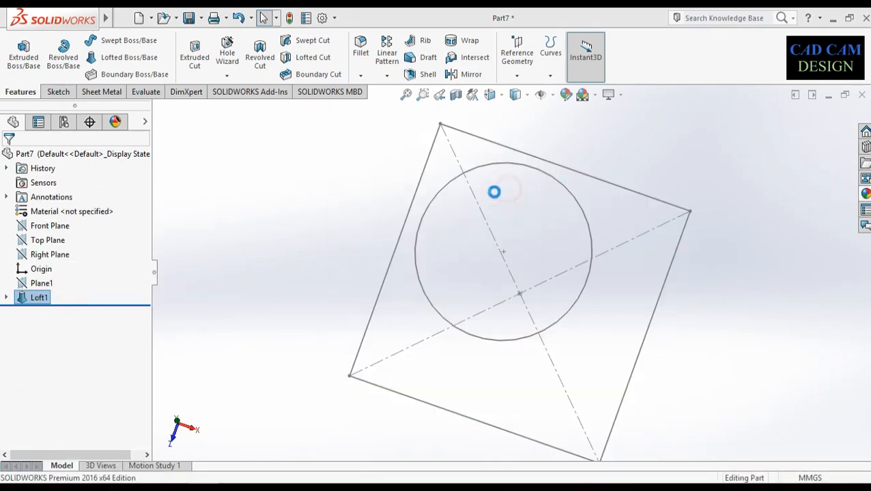
Step: Set up a loft from the square profile to the circle profile and enable its Thin Feature option
click(123, 58)
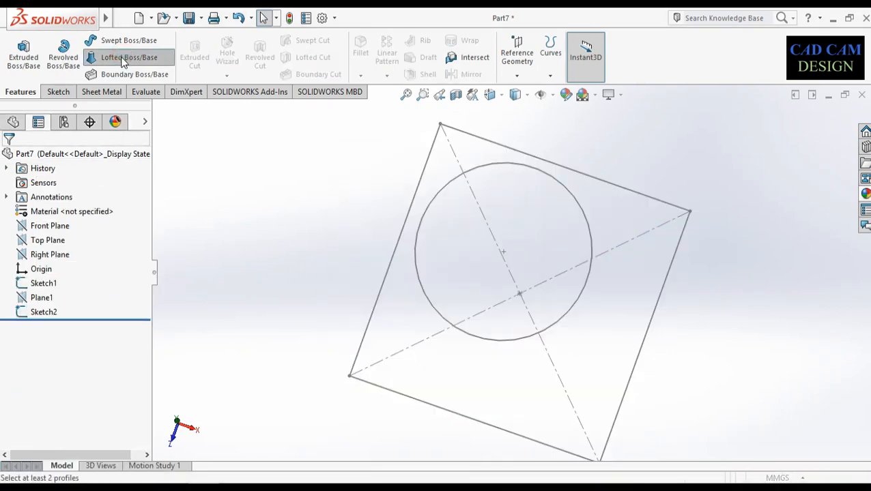
click(577, 176)
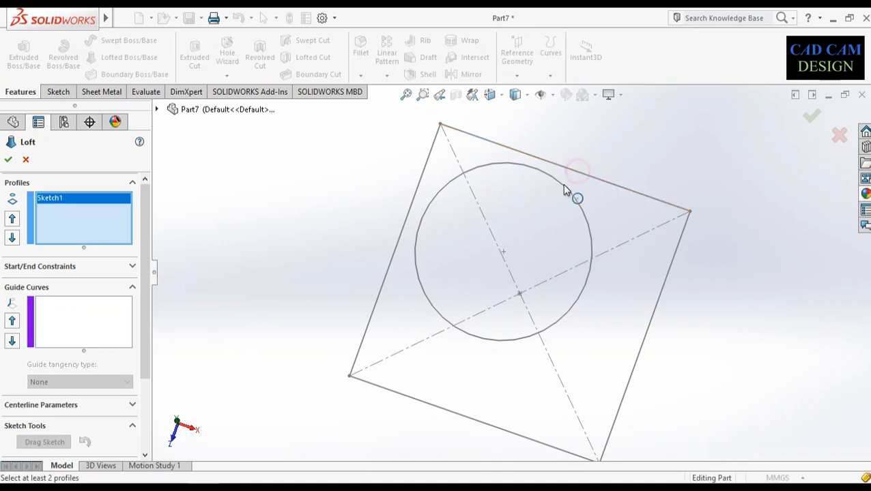
click(572, 202)
middle_drag(572, 264, 561, 269)
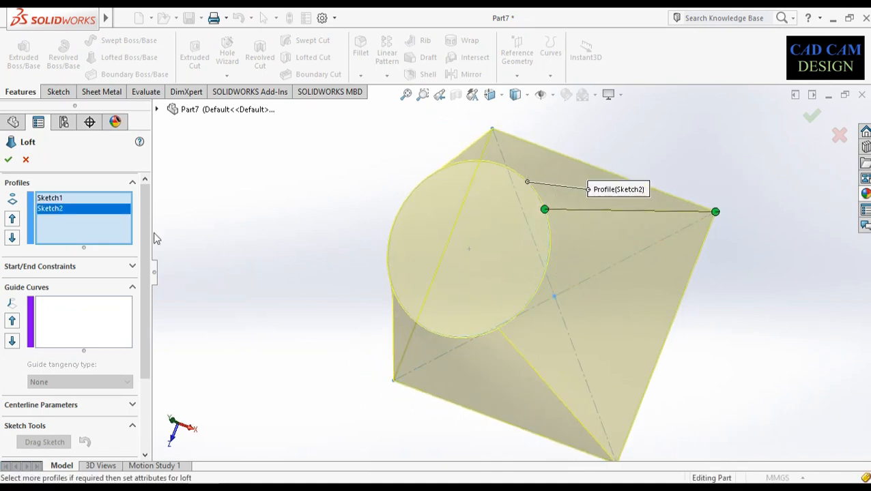
scroll(140, 225, down, 3)
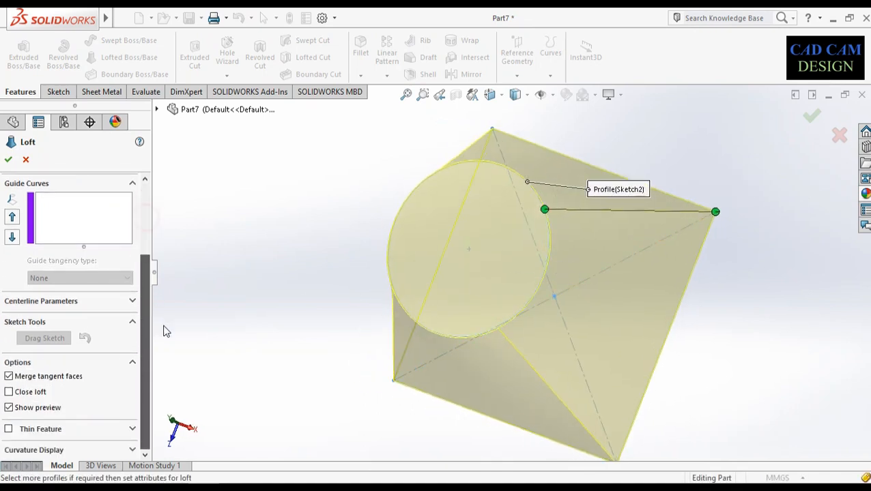
click(42, 430)
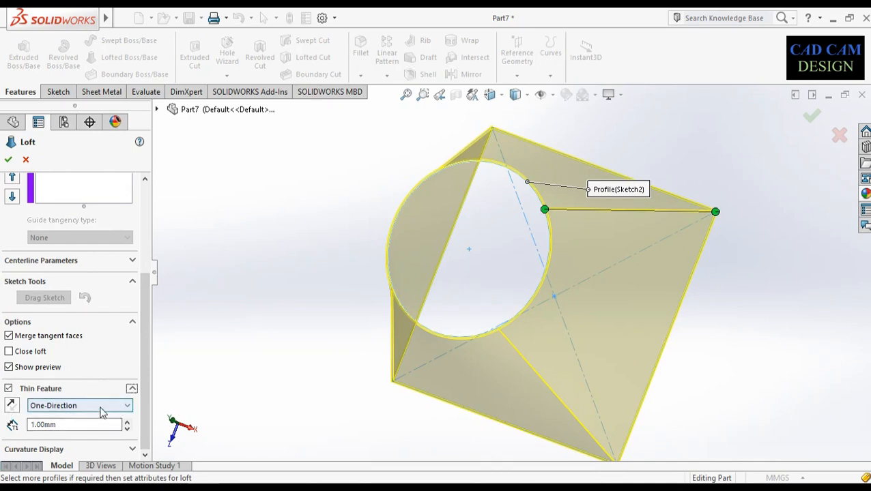
Step: Review the thin wall type options, select One-Direction, and examine the wall preview along the circular edge
click(101, 408)
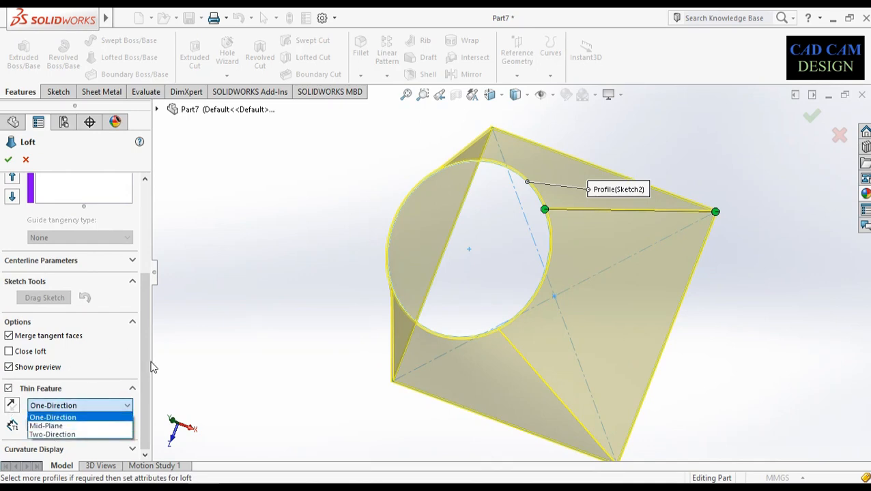
drag(153, 368, 151, 242)
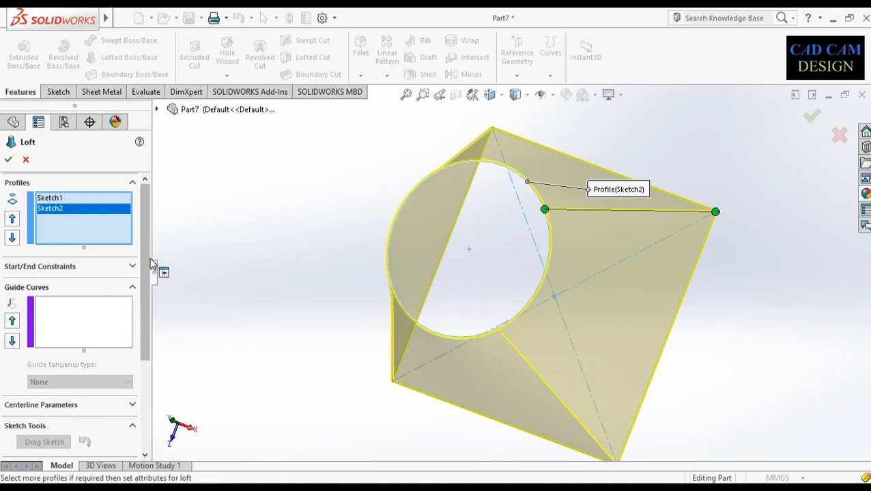
drag(148, 266, 138, 403)
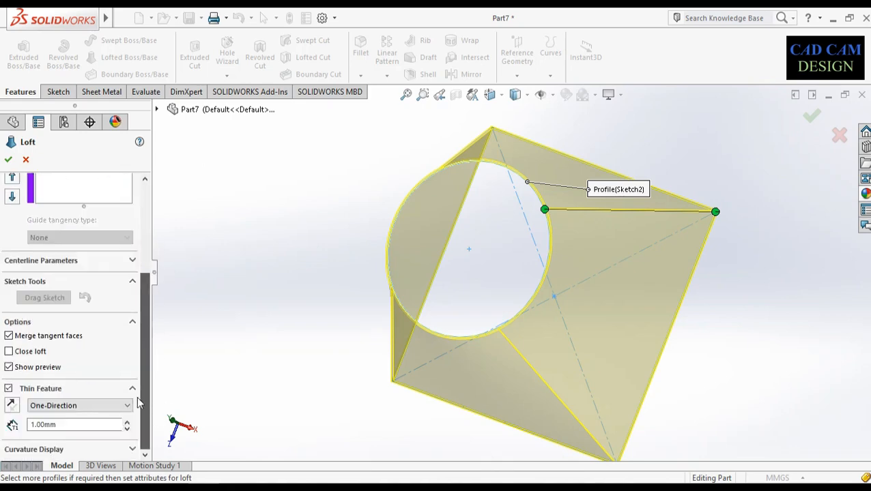
click(95, 406)
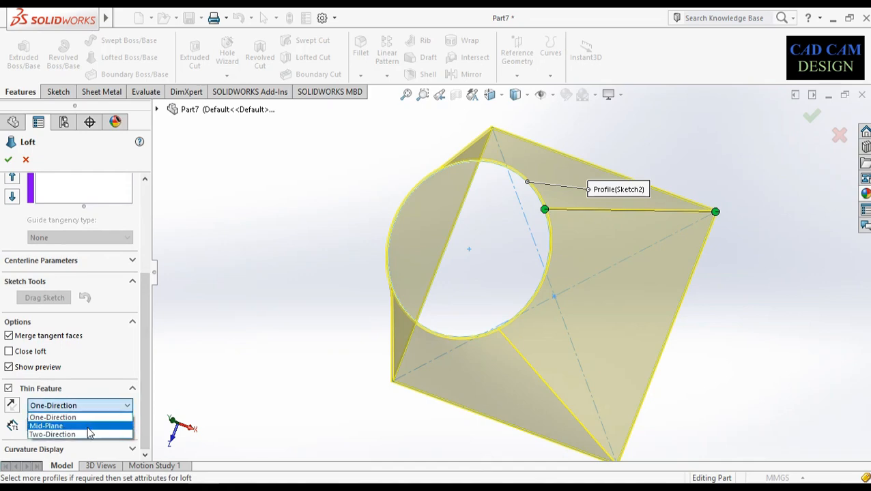
click(92, 417)
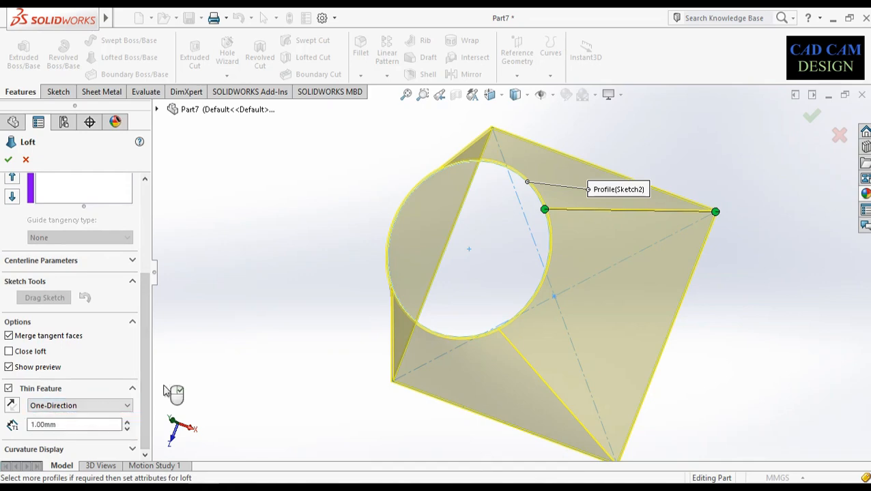
scroll(508, 173, down, 6)
right_click(480, 234)
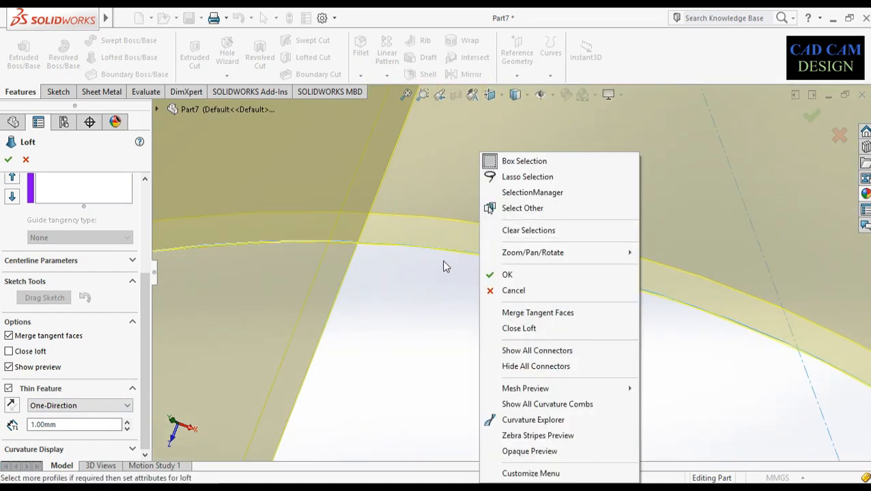
click(440, 268)
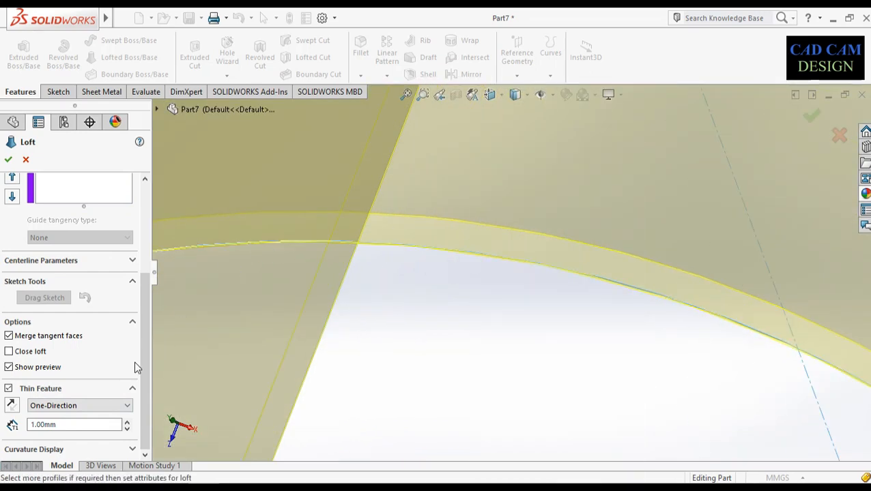
Step: Try the Mid-Plane and Two-Direction thin wall types and compare their previews along the circular edge
click(124, 407)
click(79, 424)
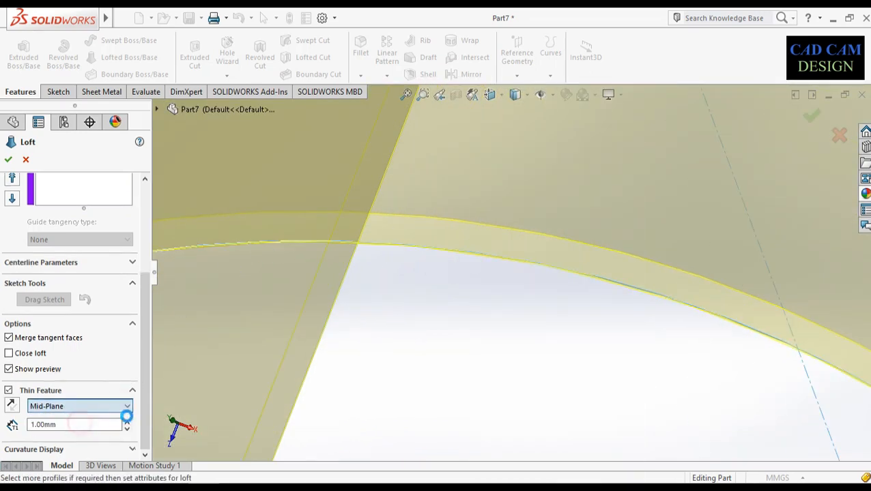
click(554, 289)
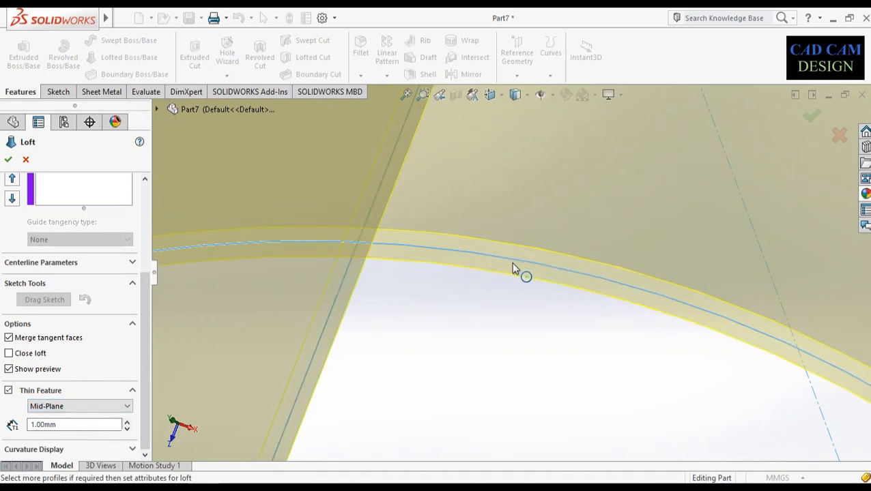
click(124, 413)
click(106, 436)
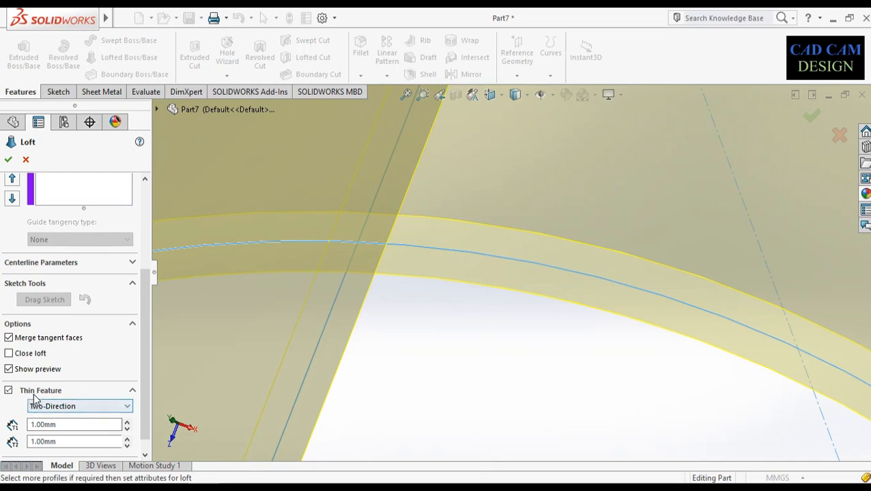
Step: Set the thin wall type to One-Direction with a 1 mm thickness and create the thin loft
click(94, 411)
click(69, 417)
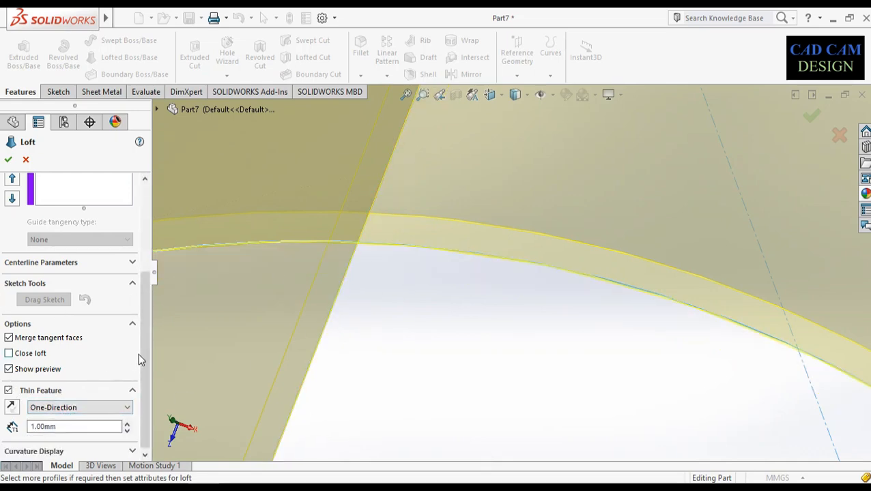
drag(141, 355, 153, 259)
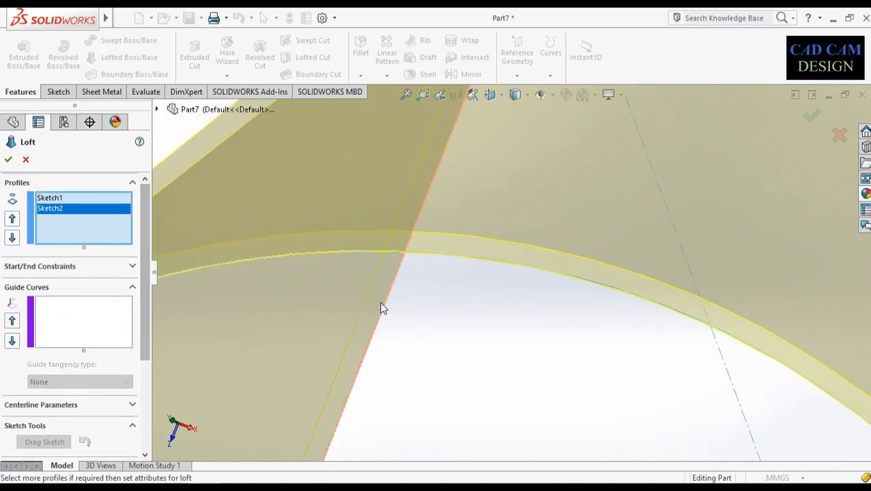
scroll(382, 307, down, 6)
middle_drag(406, 328, 437, 300)
scroll(393, 339, down, 3)
click(809, 117)
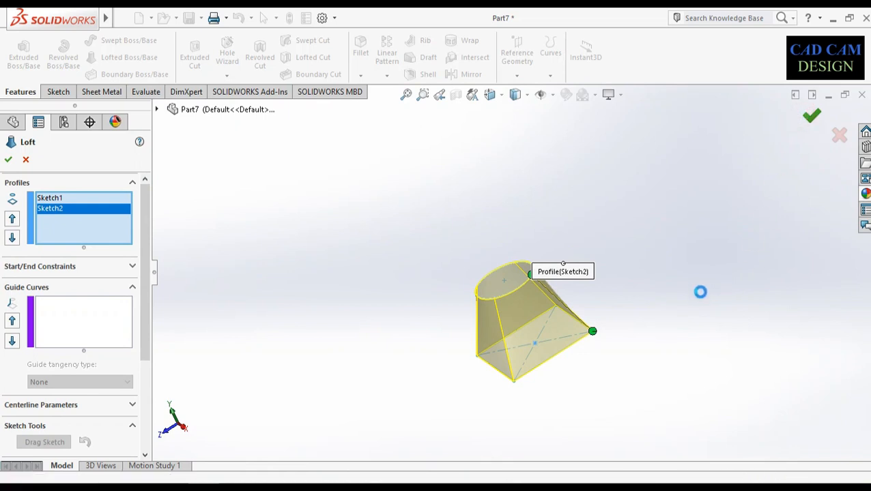
click(593, 390)
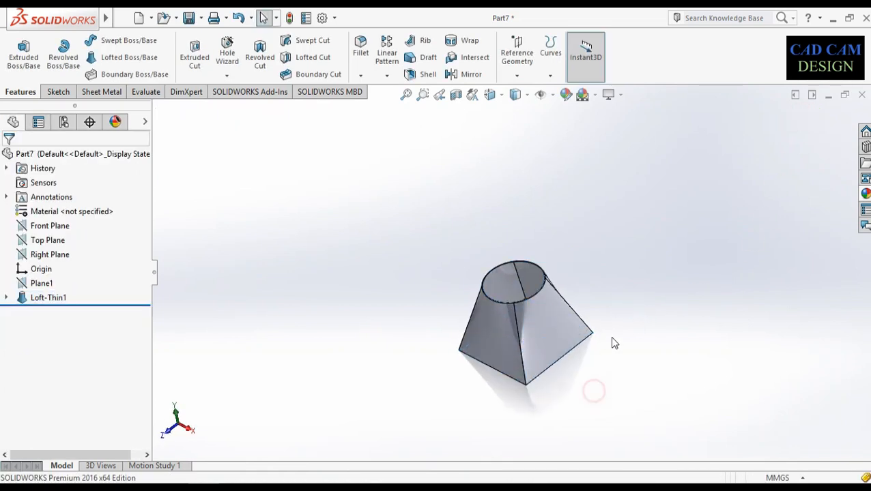
Step: Apply the gloss blue car paint appearance to the whole part
middle_drag(609, 336, 633, 332)
click(865, 194)
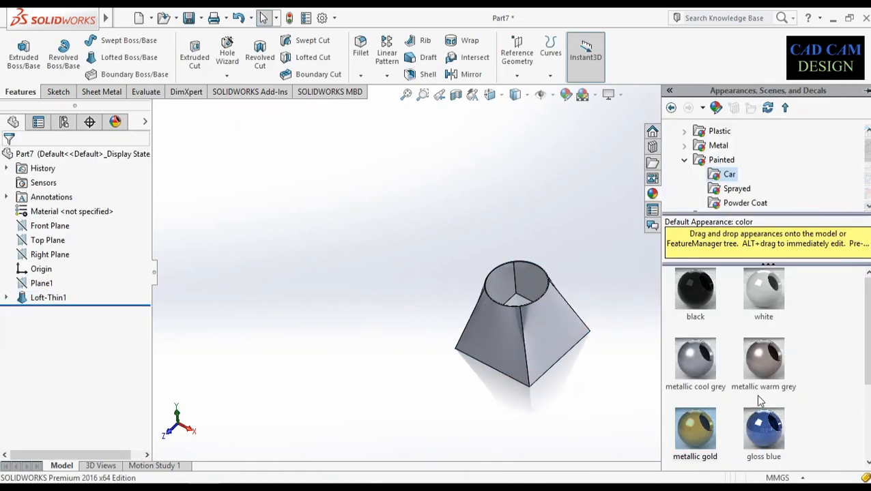
drag(759, 443, 514, 337)
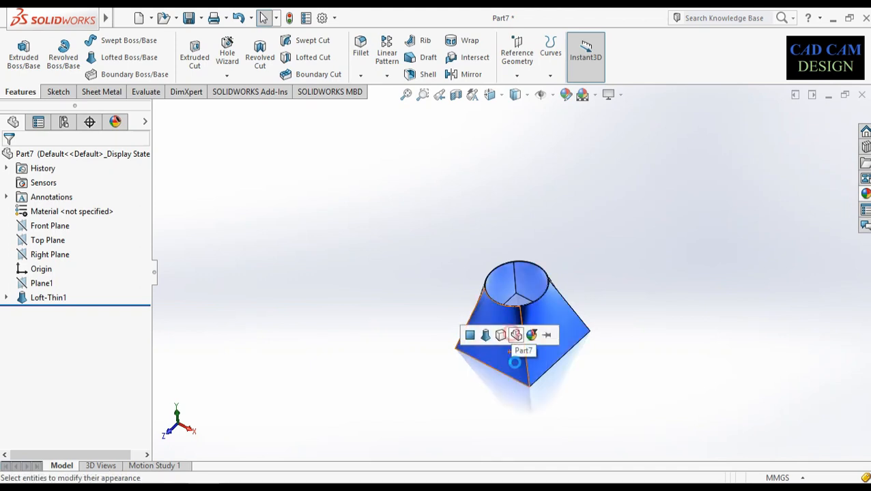
Step: Inspect the hollow interior of the blue loft with a section view, and turn the section view off
middle_drag(515, 363, 517, 344)
scroll(559, 293, down, 4)
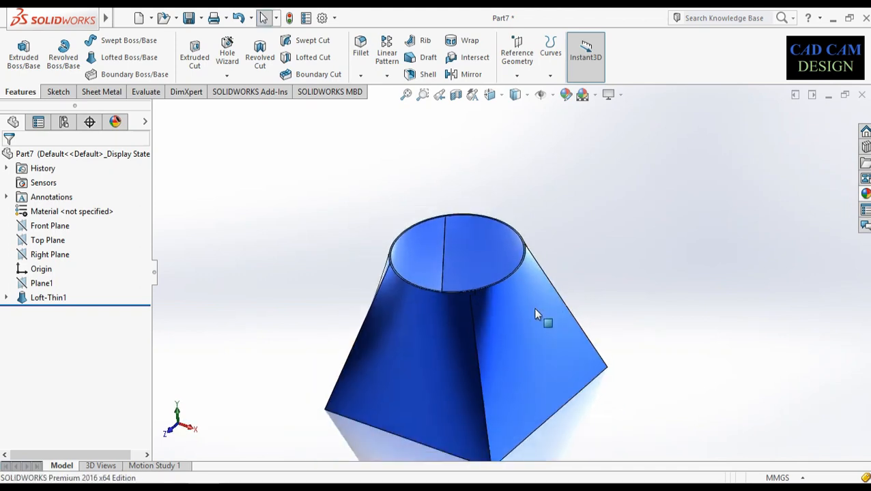
scroll(536, 314, up, 3)
middle_drag(535, 313, 525, 255)
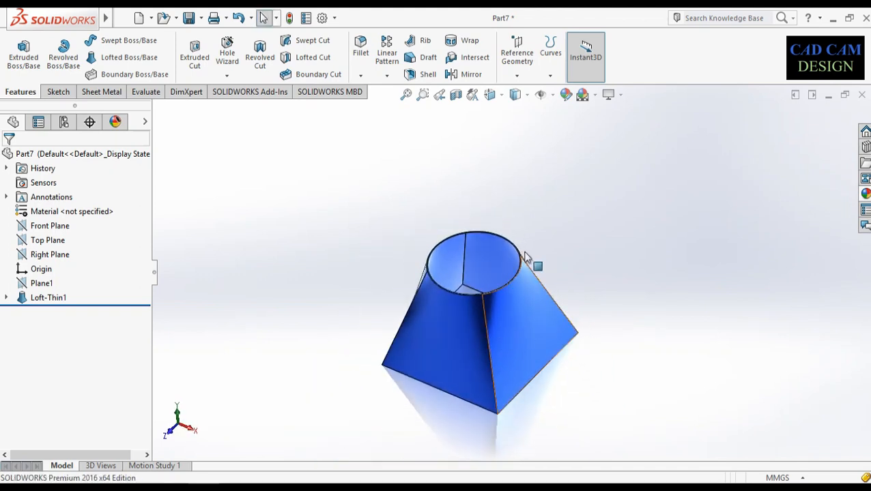
click(457, 97)
click(810, 118)
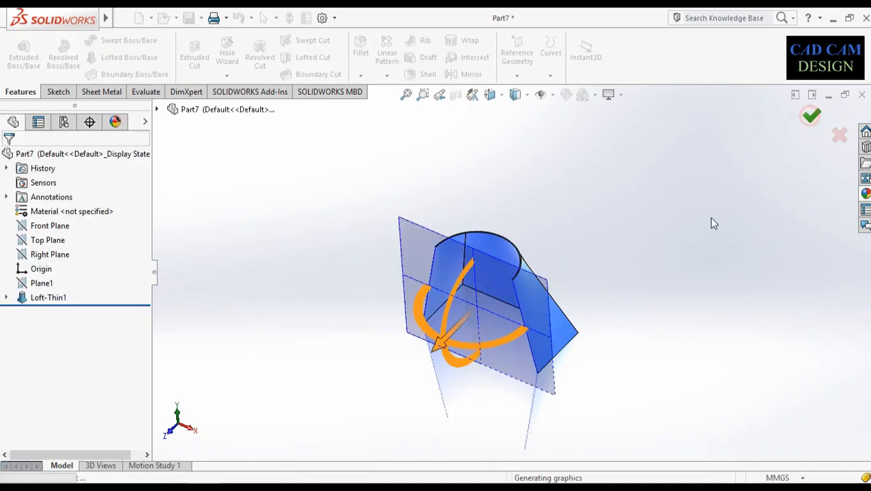
middle_drag(713, 222, 556, 220)
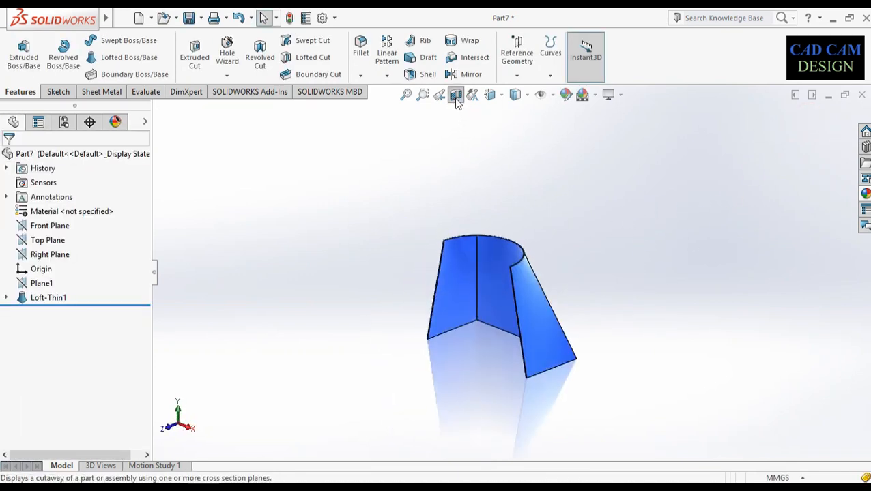
click(456, 96)
Step: Edit the thin loft feature and set its start constraint to Normal To Profile
right_click(34, 298)
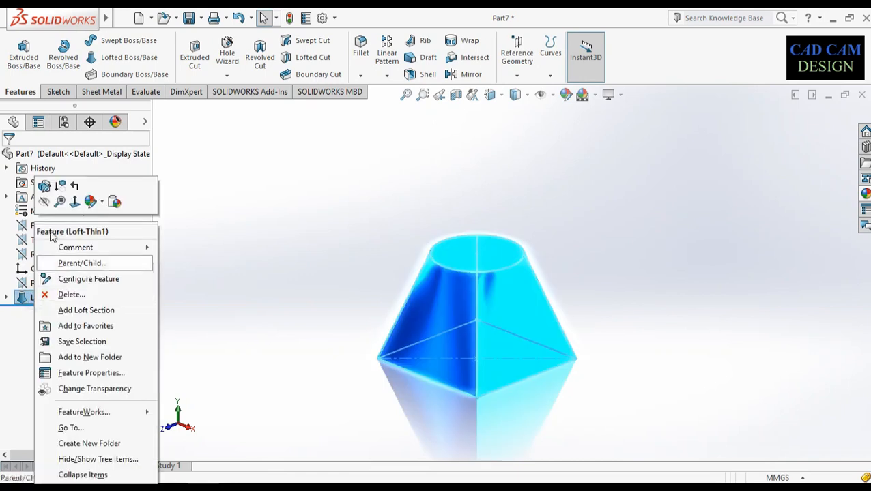
click(43, 185)
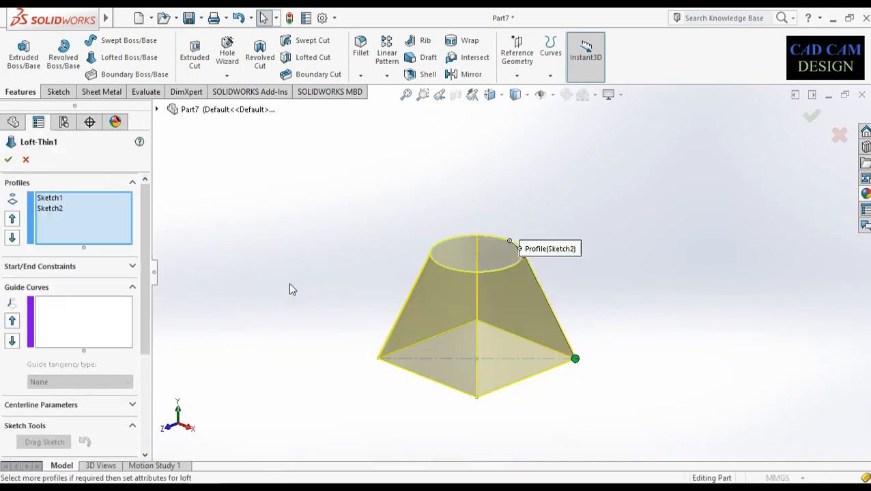
click(131, 267)
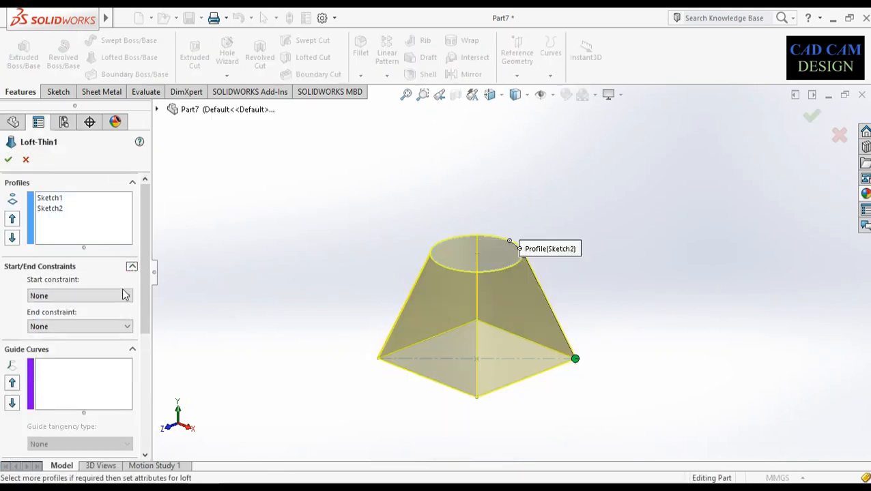
click(122, 296)
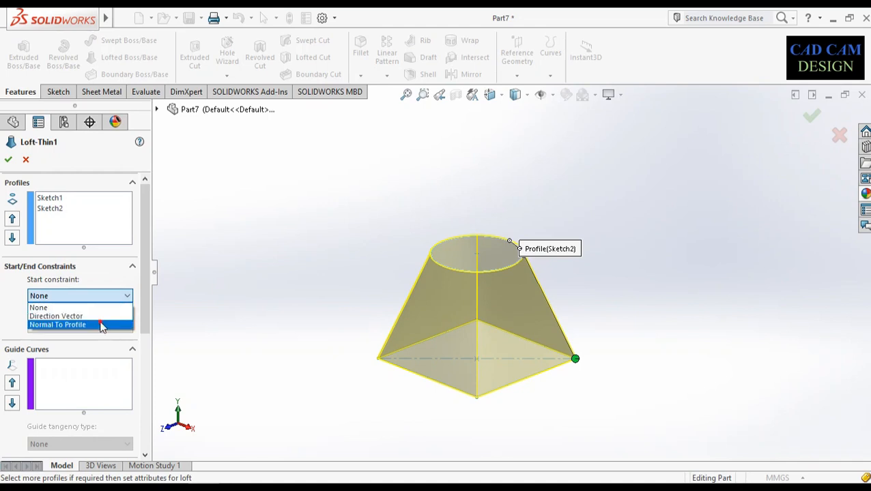
click(101, 325)
middle_drag(334, 323, 501, 303)
scroll(502, 304, down, 3)
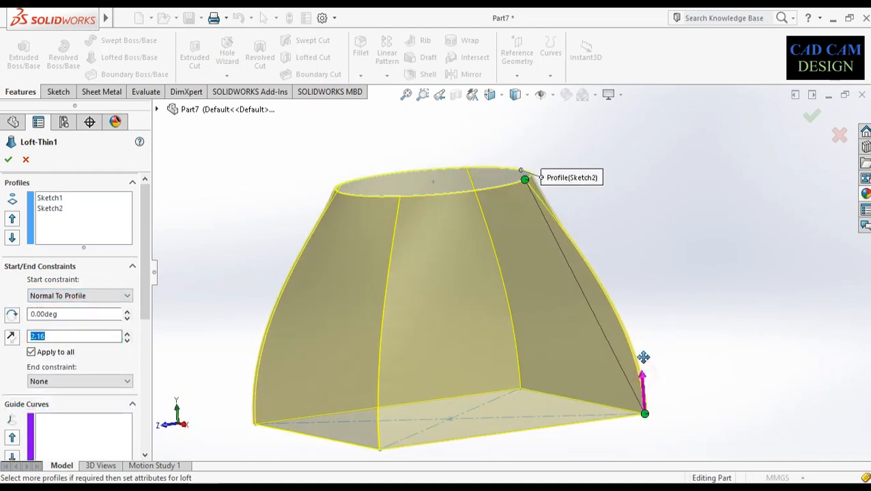
Step: Set the loft's start tangent length to 10 and accept the edited feature
text(10)
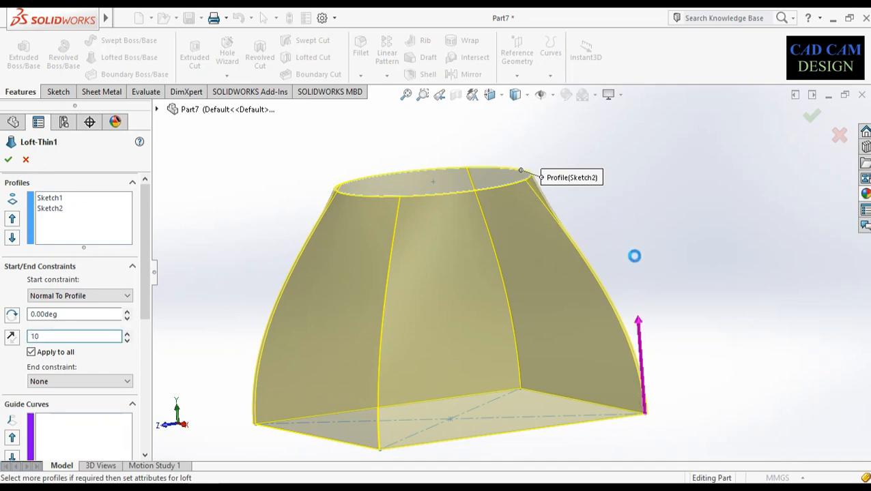
scroll(556, 245, up, 5)
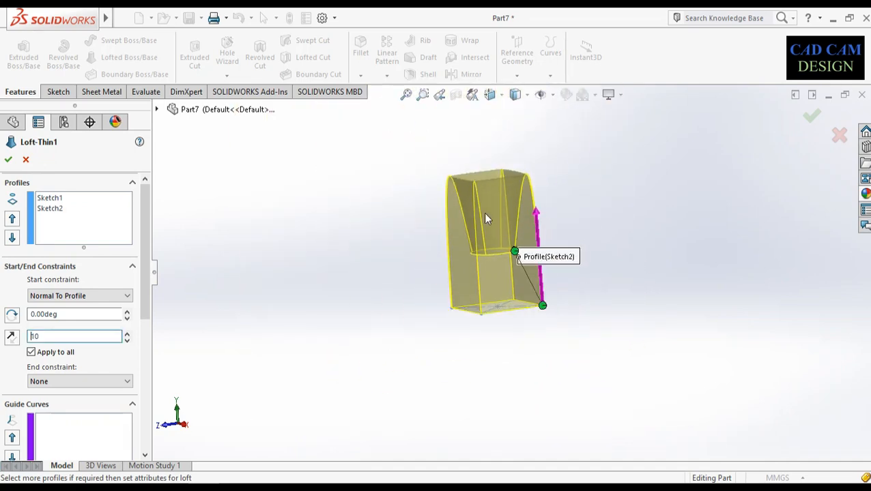
middle_drag(537, 224, 717, 128)
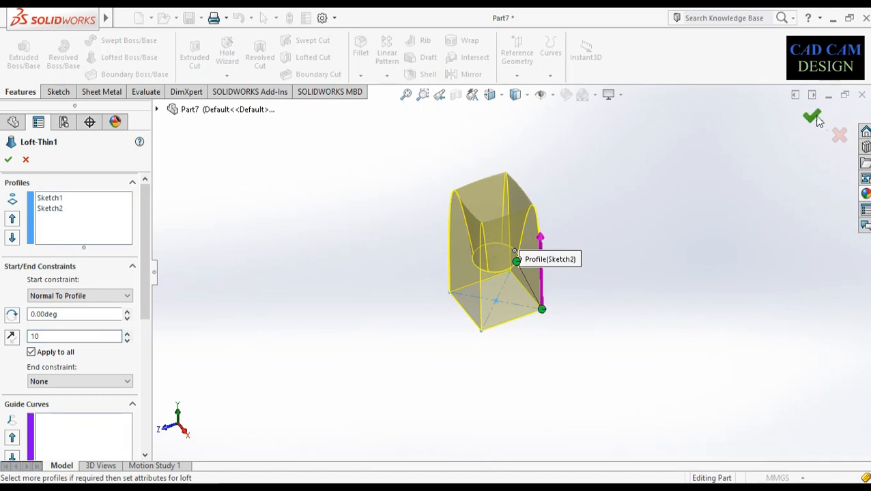
Step: Inspect the blue loft's interior with a section view on the Front Plane, and turn the section view off
middle_drag(512, 363, 518, 94)
drag(519, 93, 496, 223)
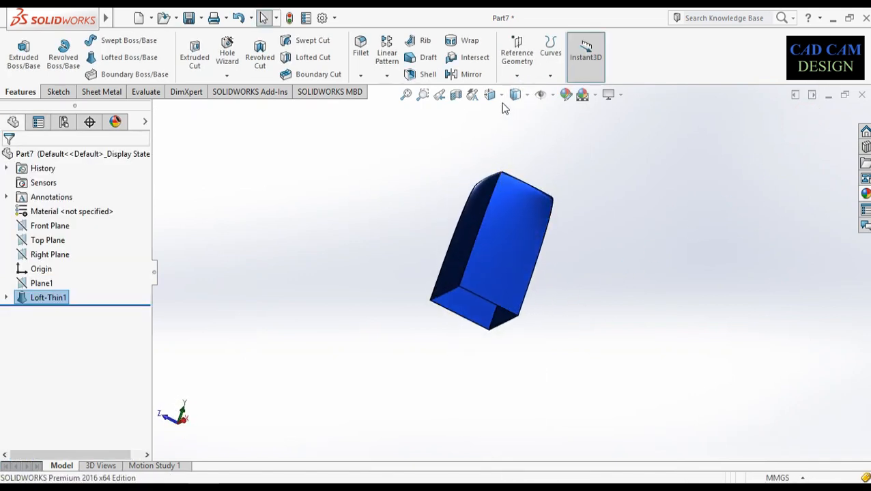
click(460, 99)
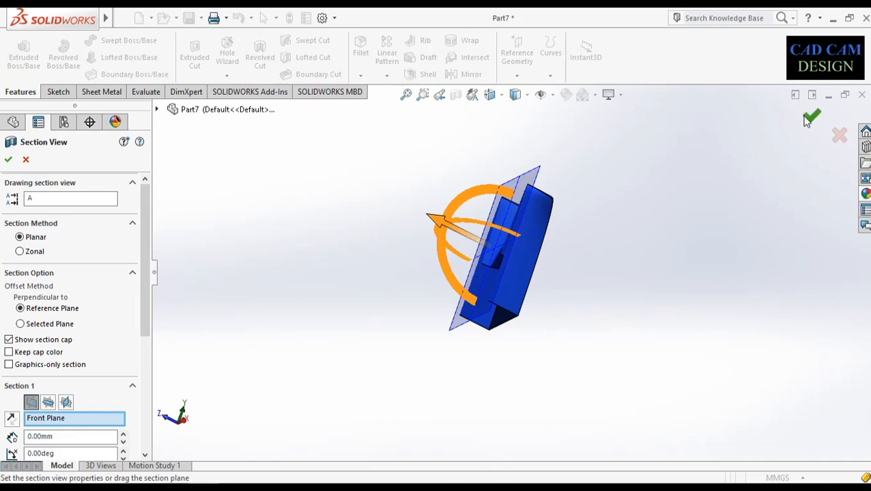
click(810, 119)
middle_drag(591, 213, 631, 282)
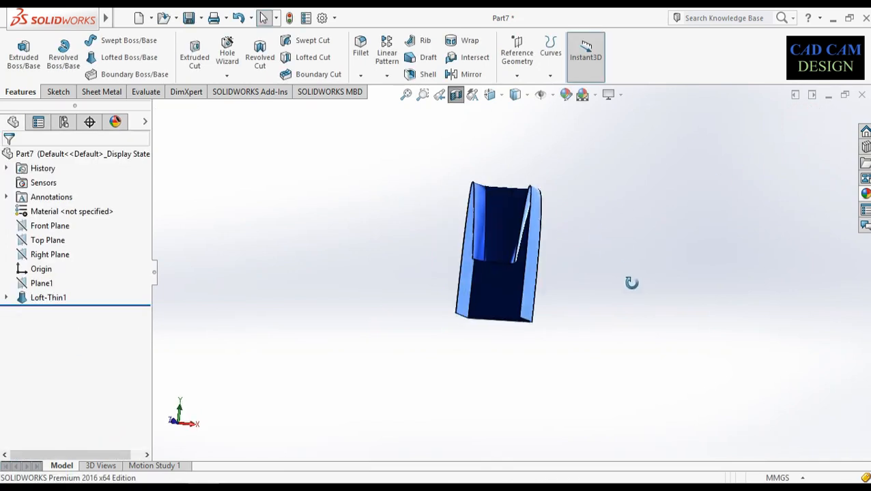
click(618, 95)
click(627, 112)
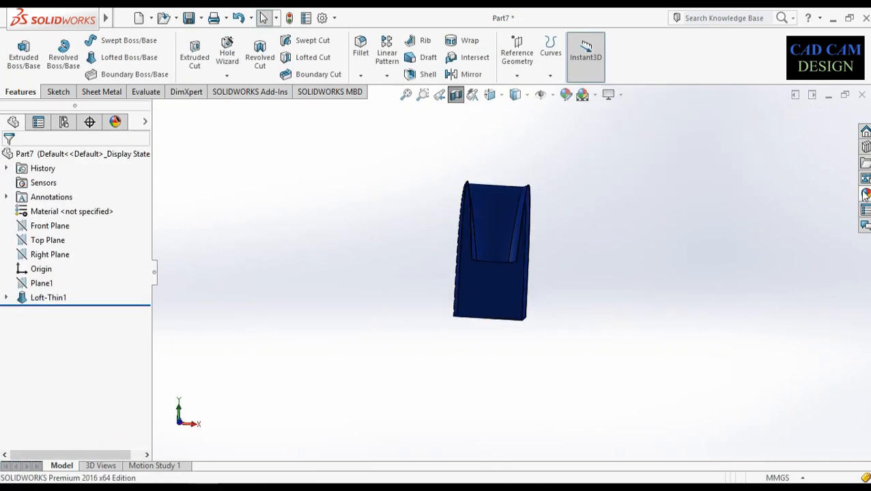
click(456, 95)
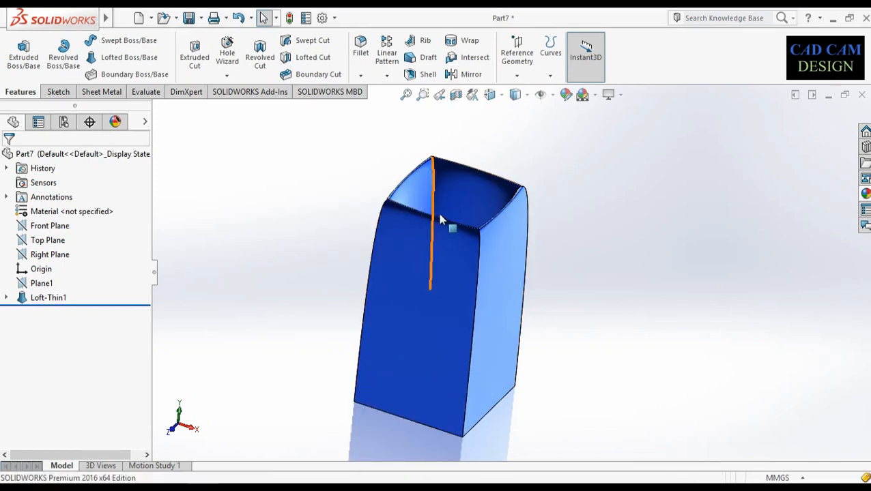
Step: Apply the metallic gold car paint appearance to the lofted part
middle_drag(441, 219, 447, 286)
click(866, 194)
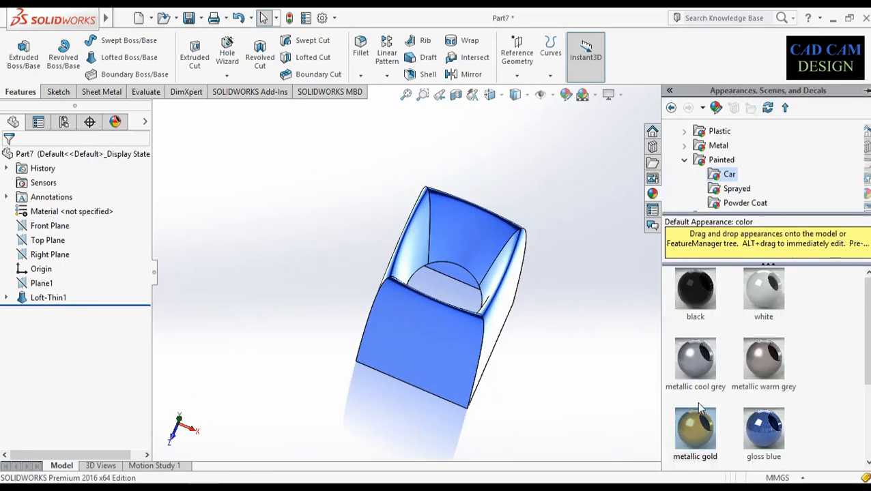
drag(696, 422, 454, 228)
click(459, 217)
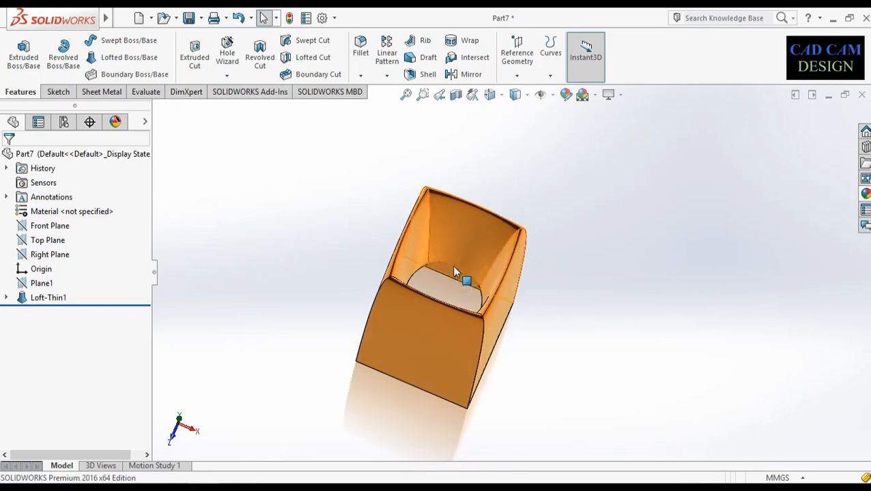
Step: Section the gold loft at the Front Plane to examine its inner walls, and restore the full view
middle_drag(456, 281, 471, 204)
click(462, 98)
middle_drag(443, 259, 447, 213)
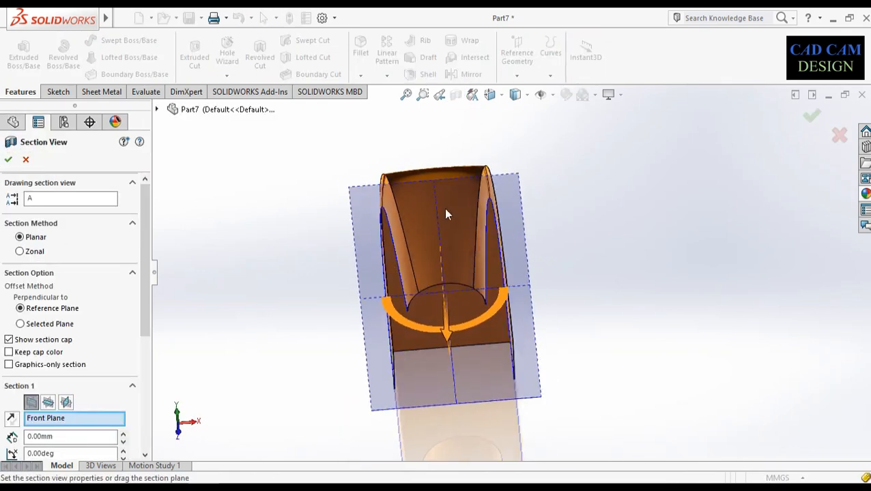
click(811, 121)
middle_drag(608, 215, 604, 196)
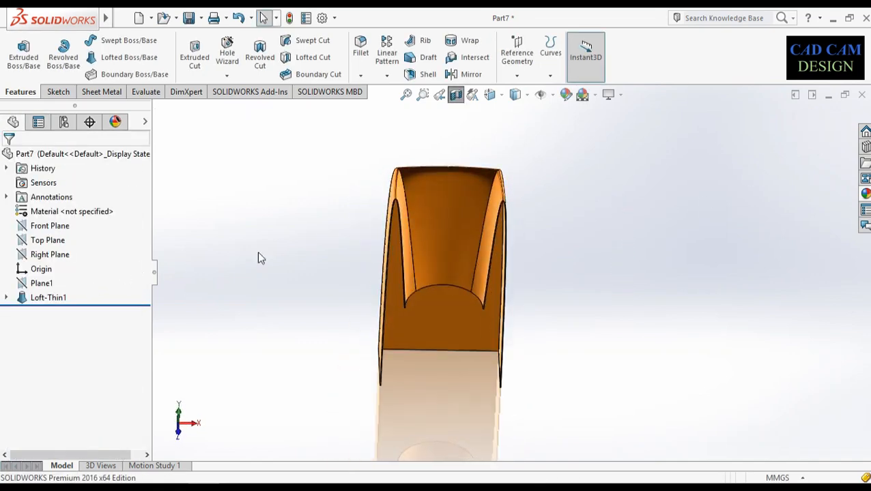
click(455, 94)
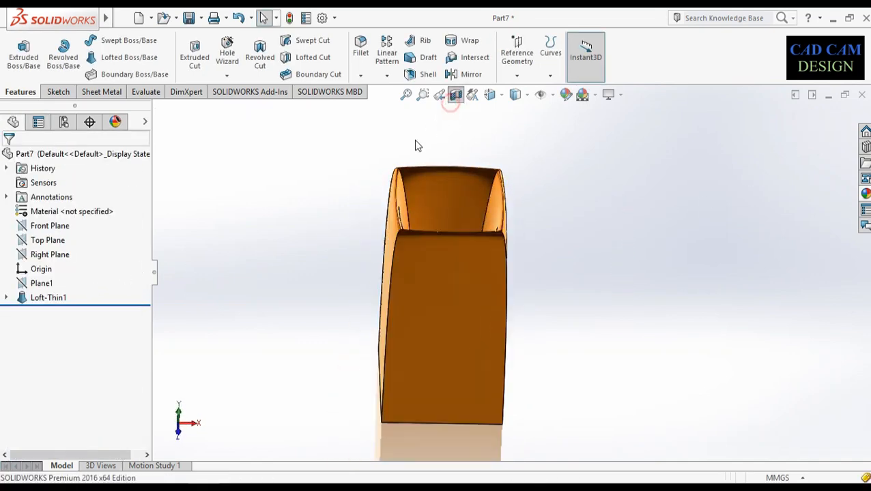
Step: Edit the thin loft, reduce its start tangent length to 2 and accept the feature
right_click(21, 298)
click(28, 187)
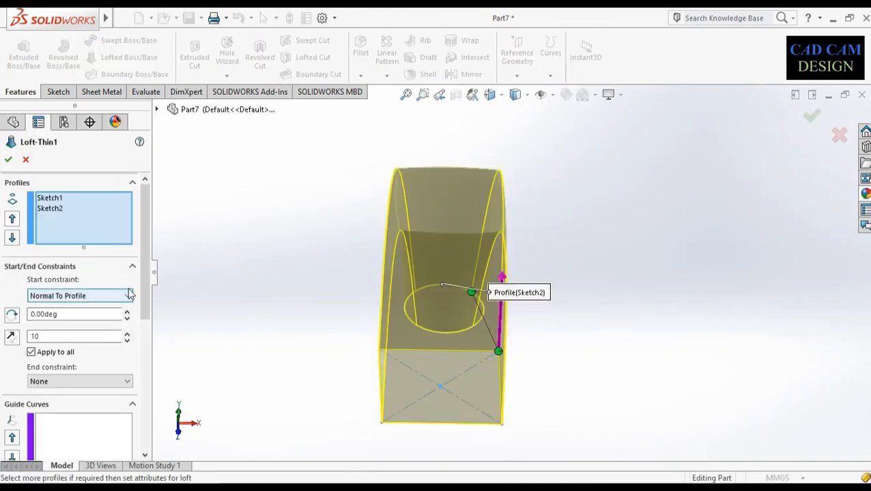
scroll(146, 313, down, 5)
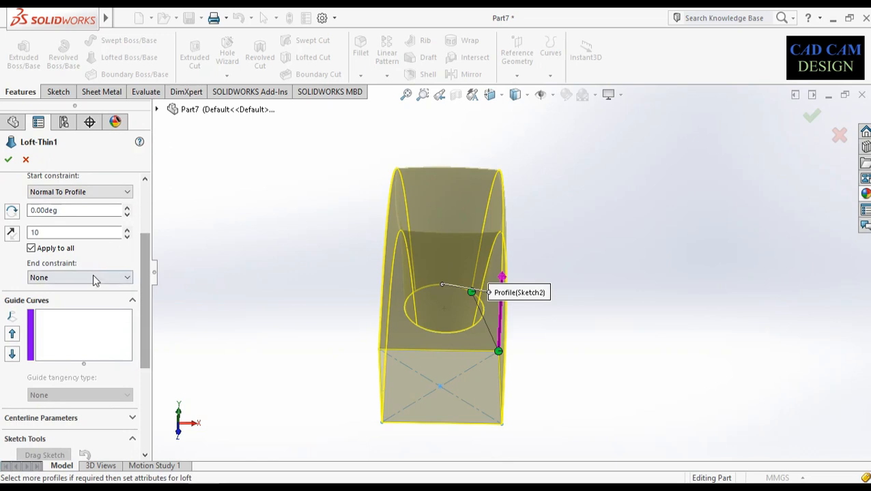
click(127, 236)
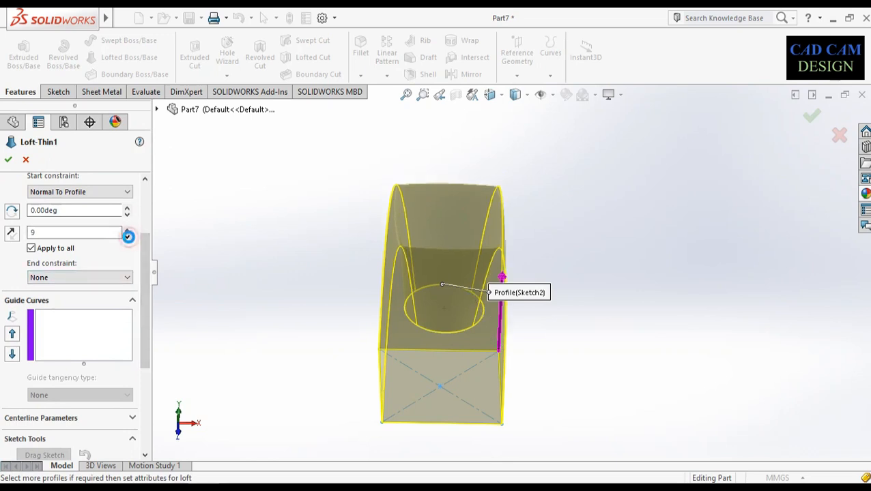
click(128, 236)
click(127, 236)
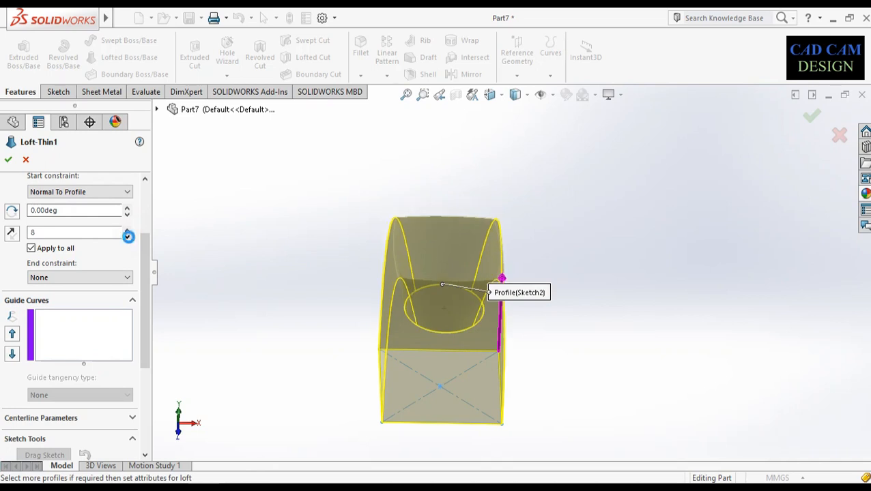
click(128, 236)
click(128, 236)
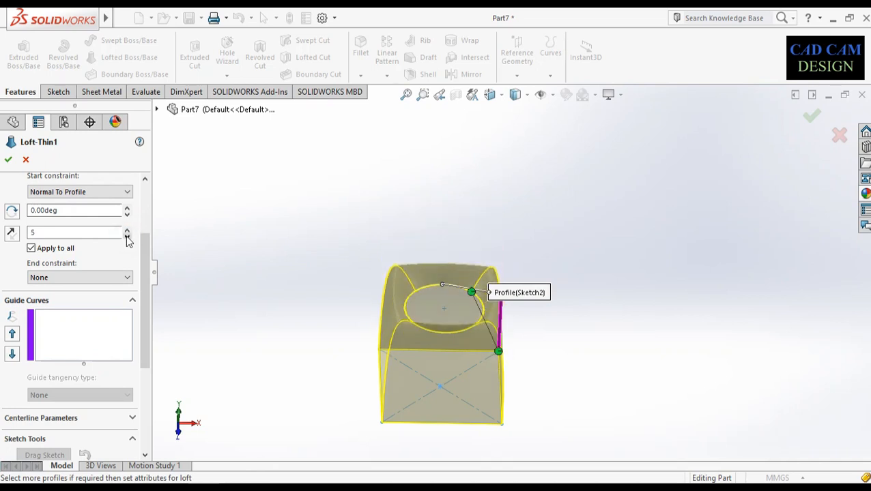
click(127, 236)
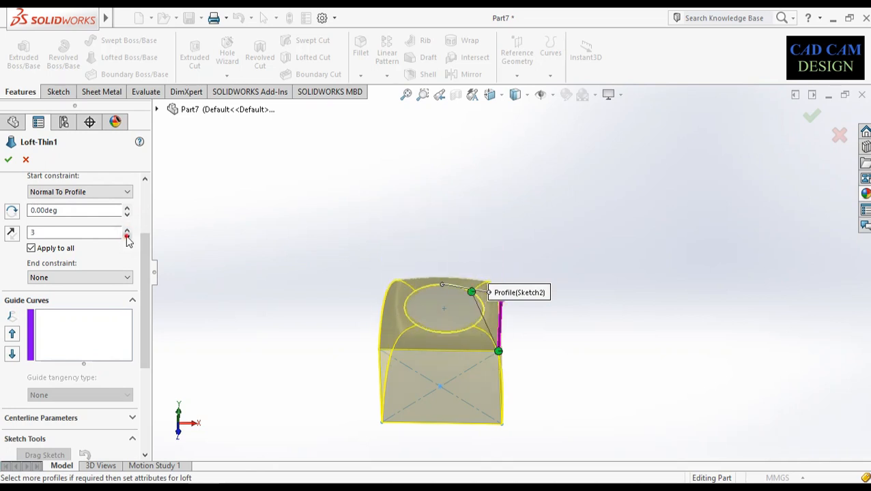
click(127, 237)
middle_drag(365, 331, 617, 260)
click(811, 116)
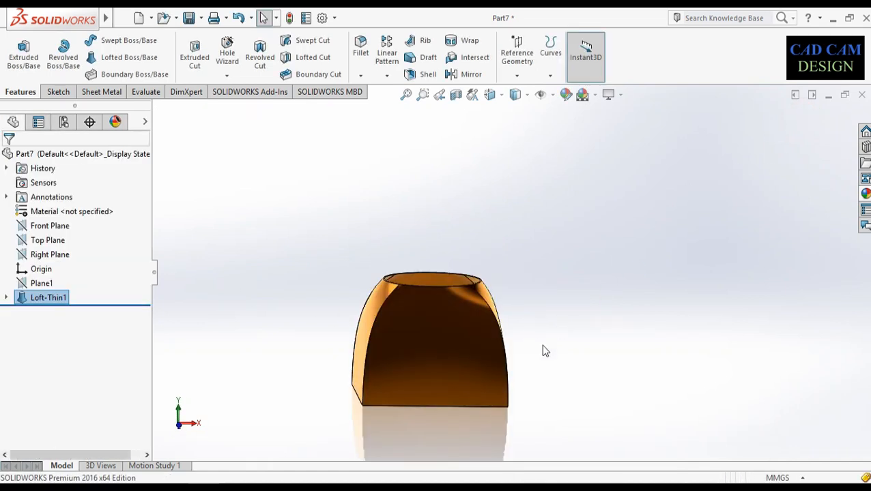
Step: Reopen the thin loft for editing, set its start tangent length to 1 and show the preview in the Front view
middle_drag(525, 316, 505, 273)
right_click(66, 301)
click(237, 304)
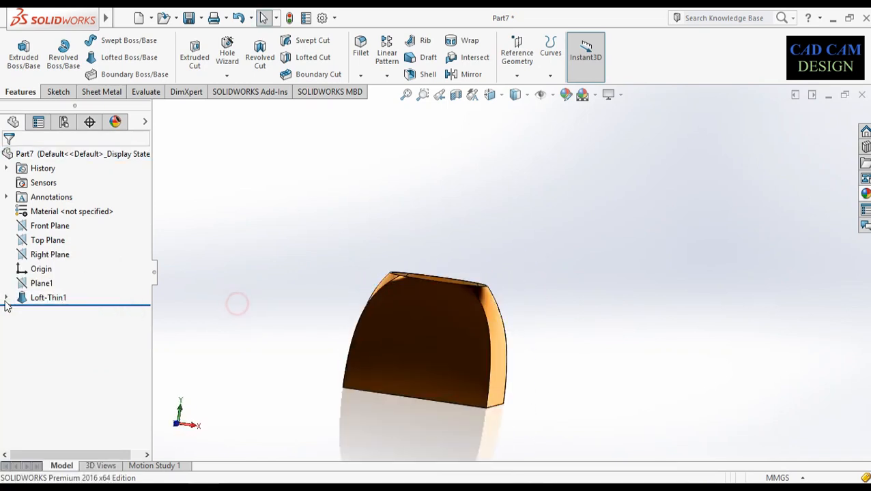
right_click(25, 300)
click(33, 189)
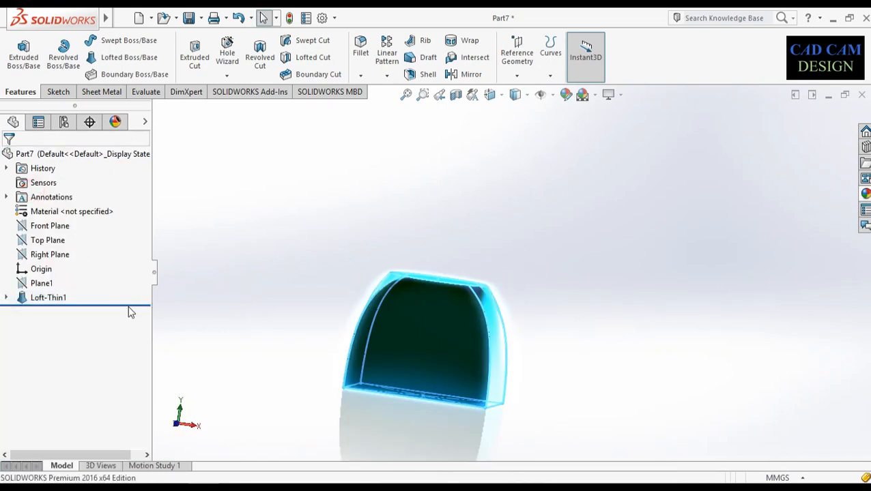
drag(142, 280, 145, 318)
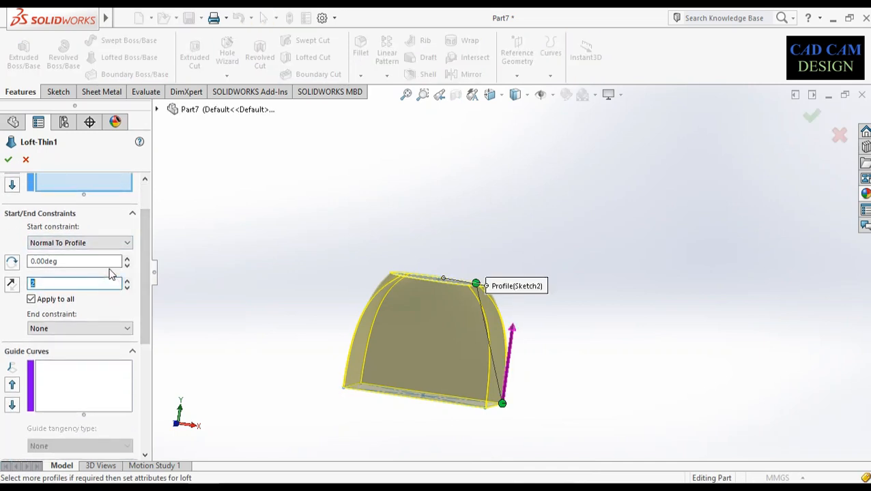
middle_drag(258, 275, 308, 294)
key(space)
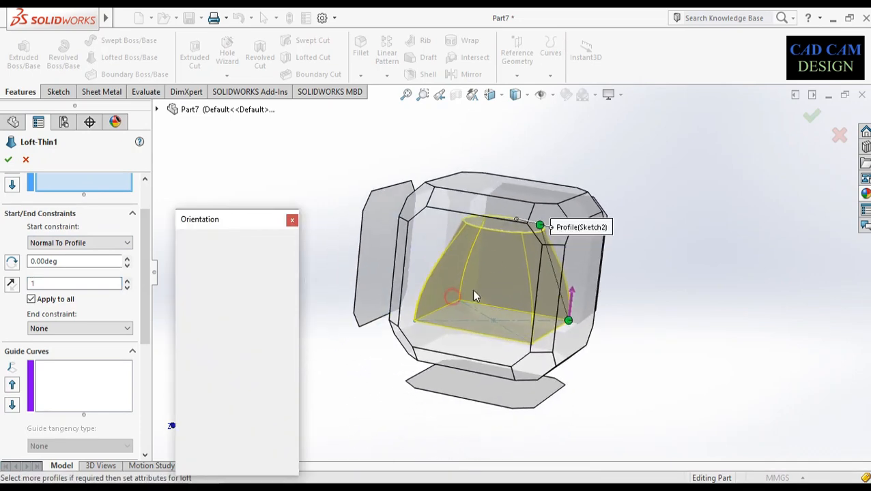
click(487, 237)
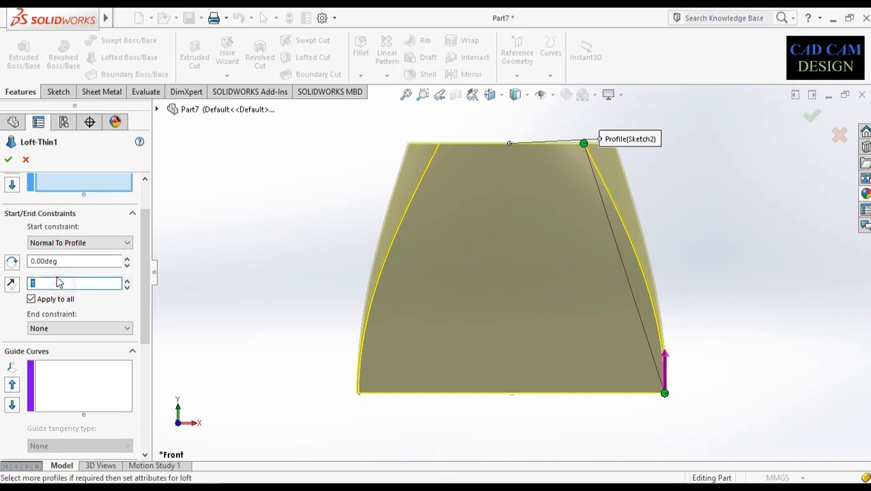
Step: Lower the loft's start tangent length gradually to 0.1
key(BackSpace)
click(127, 289)
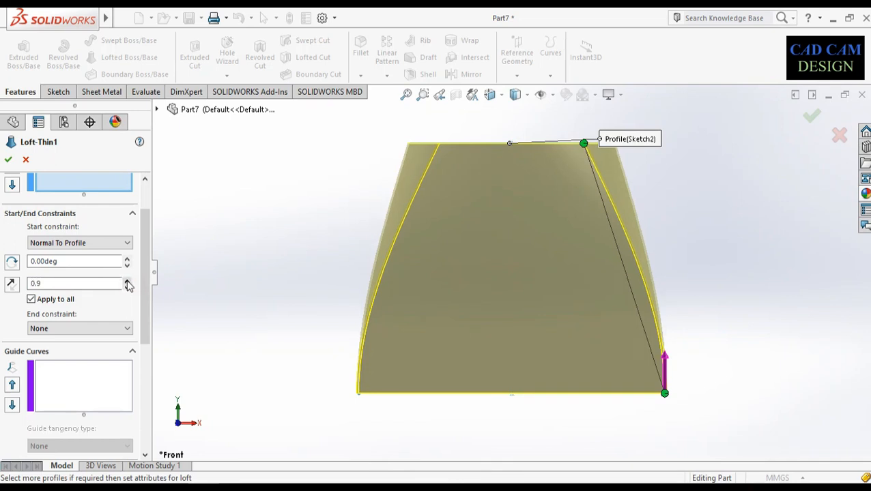
click(127, 289)
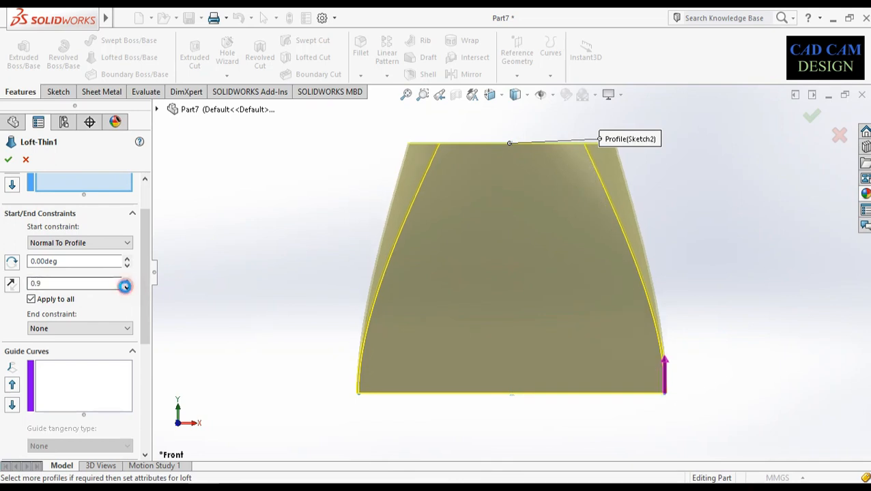
click(127, 289)
click(127, 290)
click(127, 289)
click(127, 289)
click(127, 290)
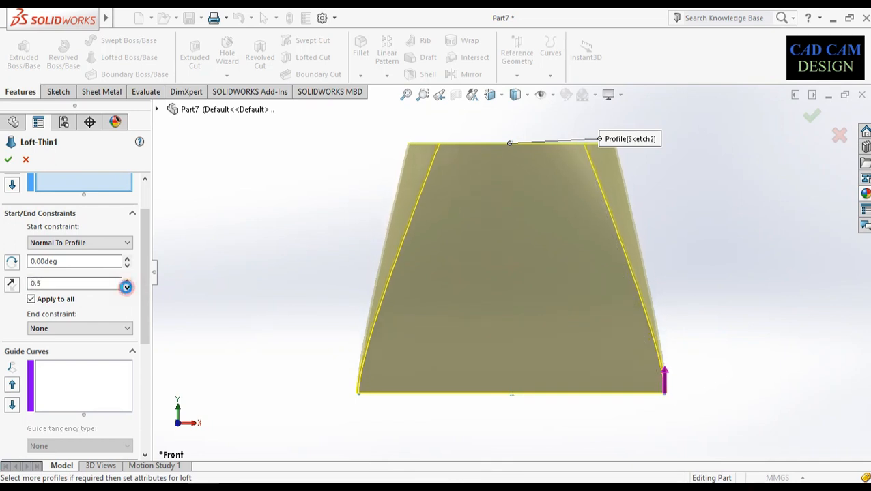
click(127, 289)
click(127, 290)
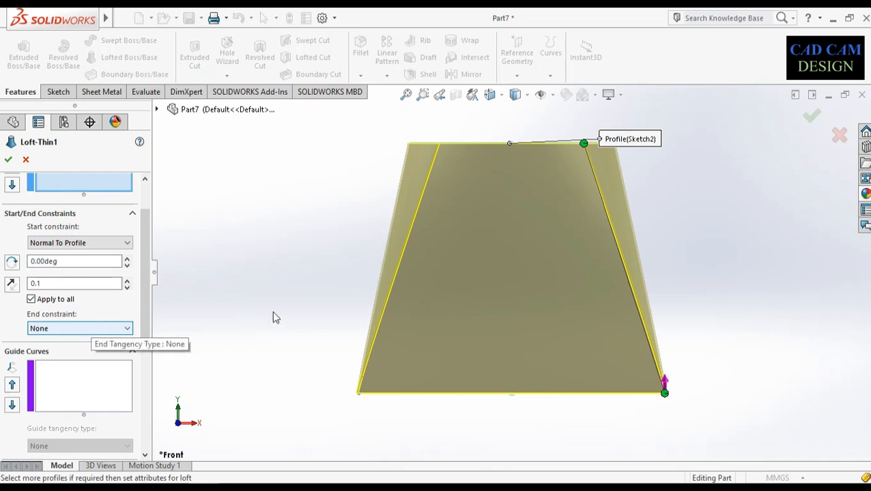
Step: Try the Direction Vector end constraint, picking the upper circle as the direction reference
click(71, 329)
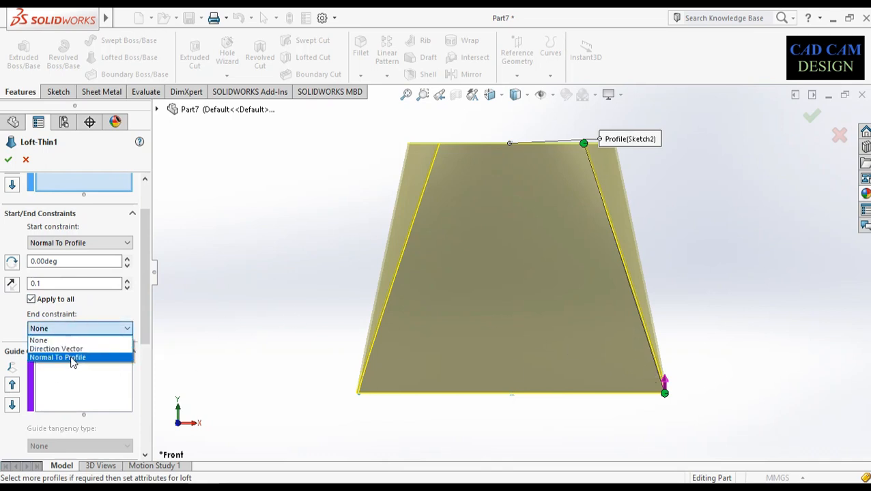
click(75, 349)
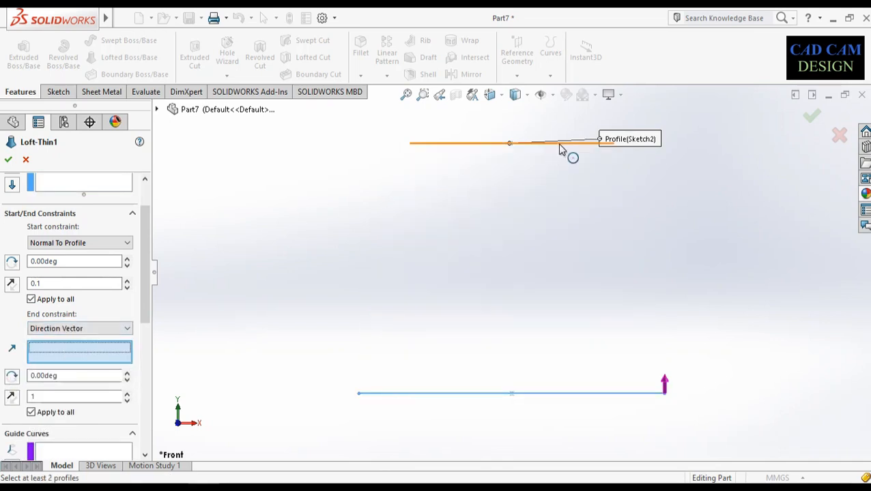
click(559, 145)
middle_drag(377, 213, 375, 231)
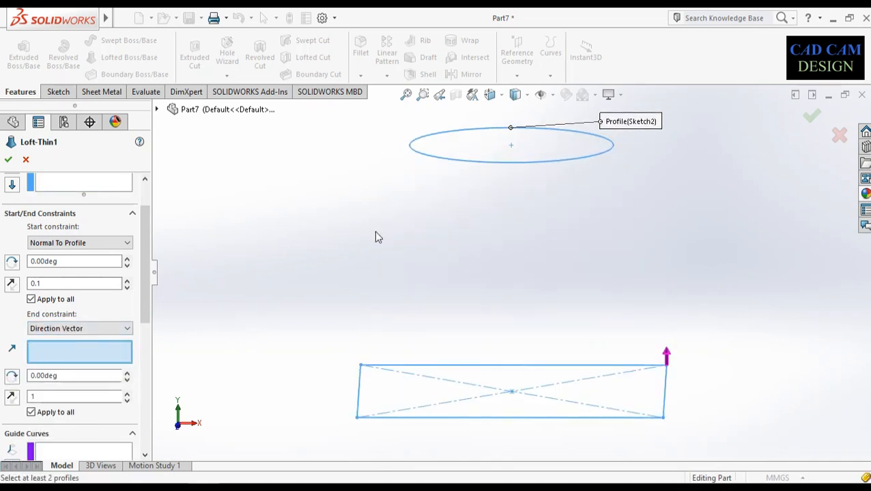
Step: Set the loft's end constraint to Normal To Profile, stretch the end tangent length to 3.27 and accept the feature
click(67, 328)
click(75, 357)
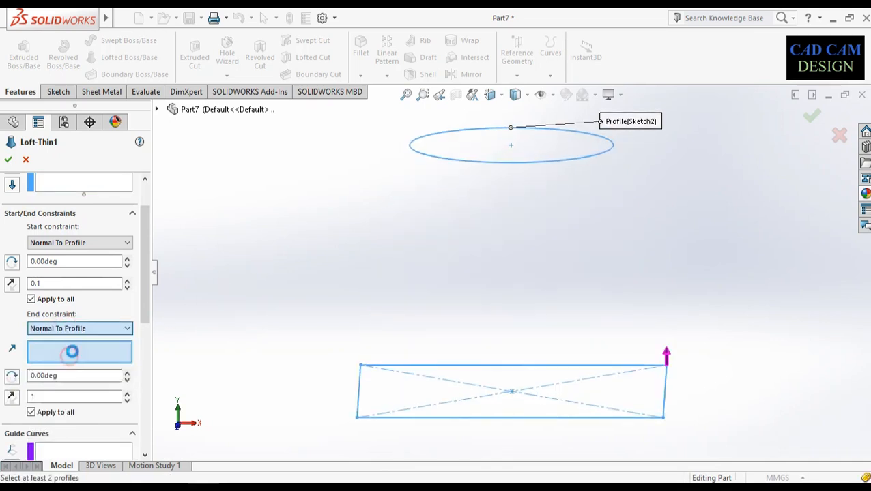
scroll(491, 191, up, 3)
middle_drag(566, 206, 499, 257)
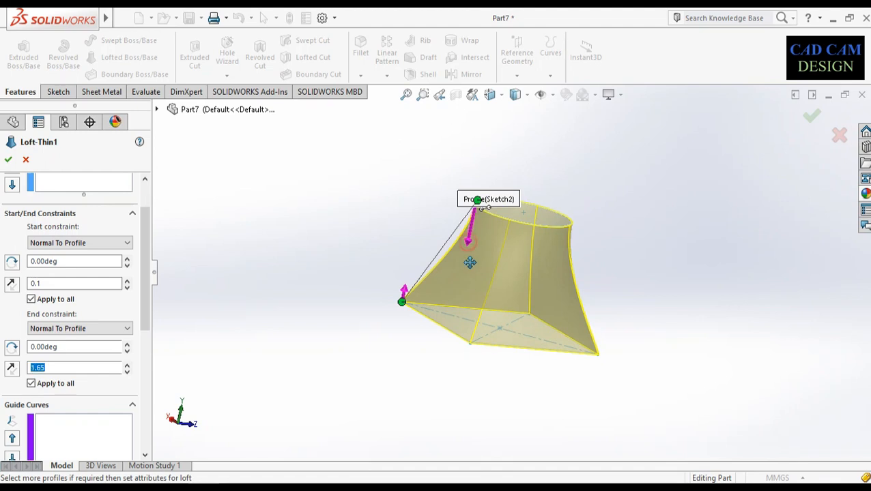
drag(462, 273, 462, 271)
middle_drag(498, 287, 479, 281)
key(Return)
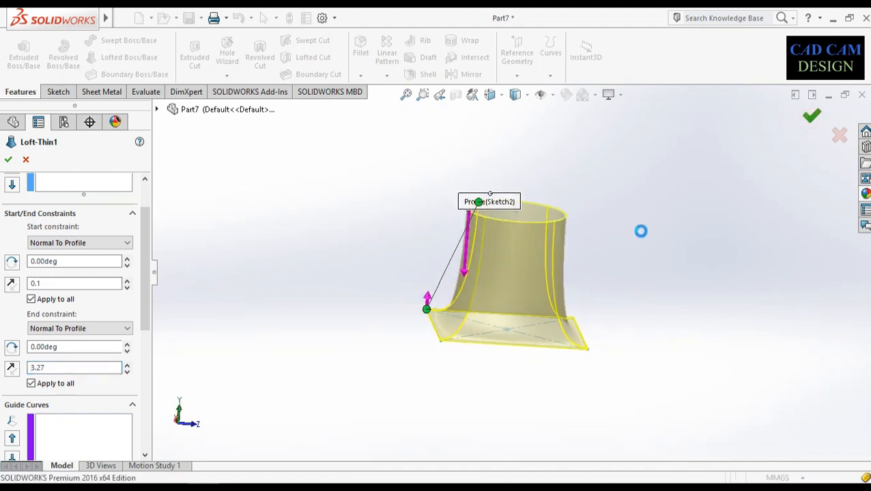
Step: Examine the flared loft from several sides and in a Front Plane section, and turn the section view off
middle_drag(641, 231, 655, 253)
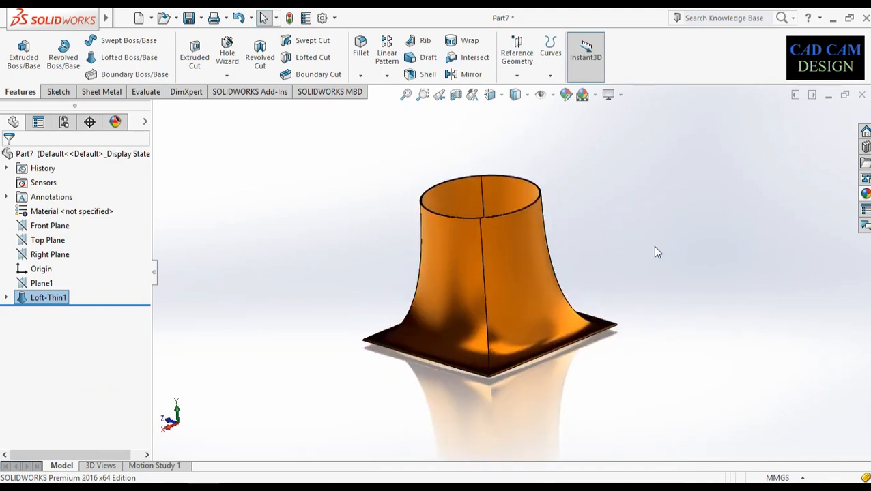
click(456, 94)
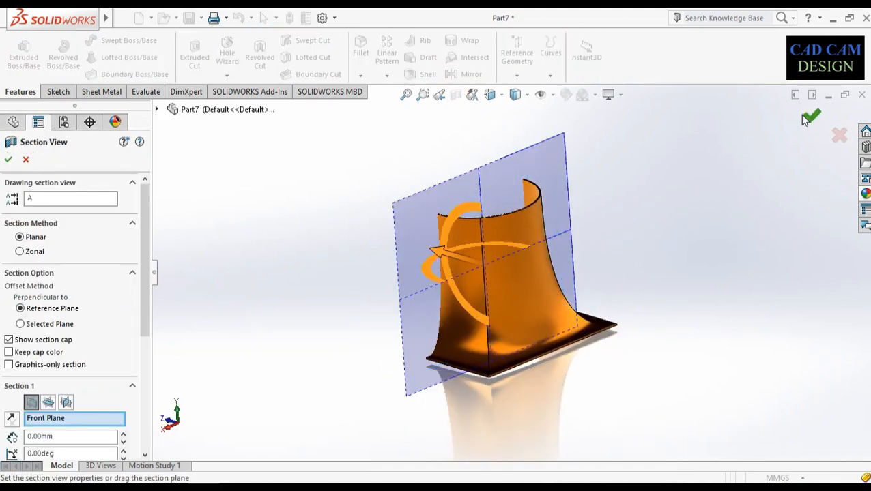
key(Return)
mouse_move(628, 243)
middle_down()
mouse_move(578, 317)
mouse_move(662, 360)
mouse_move(607, 367)
mouse_move(662, 345)
mouse_move(621, 248)
middle_up()
click(457, 96)
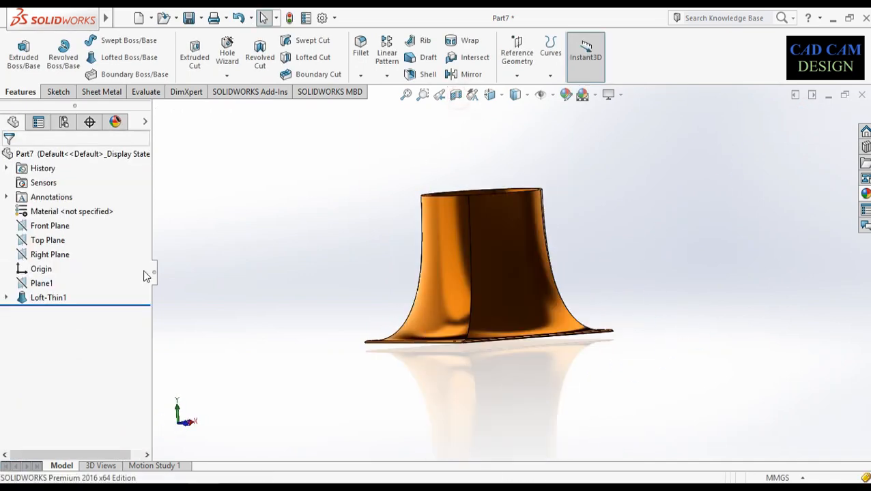
Step: Reopen the lofted feature's definition to review its profile, constraint and guide curve options, and inspect the flared shape from above
right_click(45, 298)
click(59, 187)
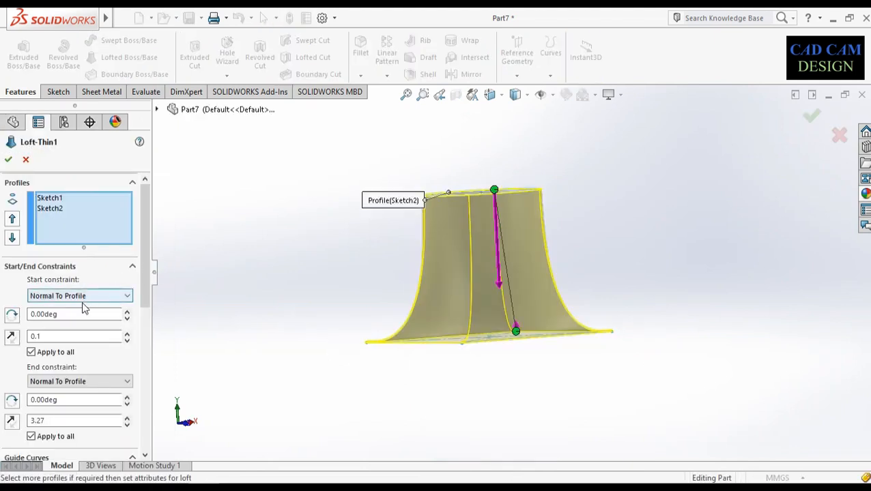
click(133, 267)
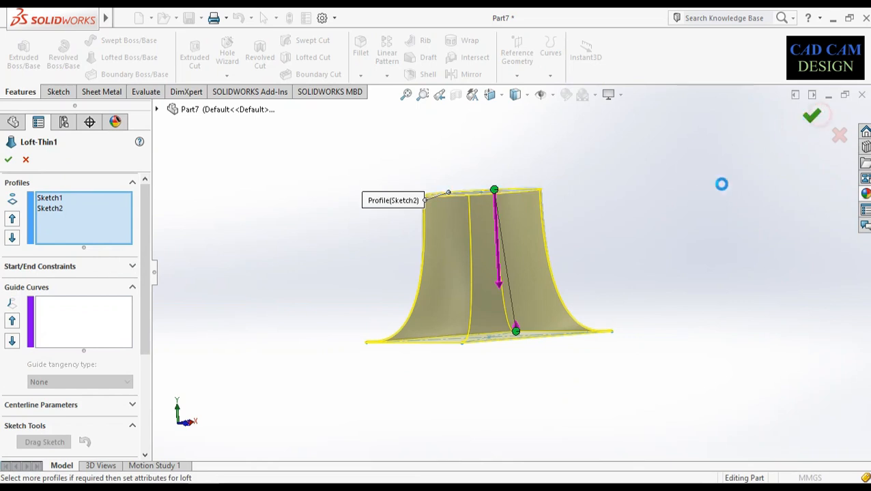
middle_drag(481, 261, 463, 300)
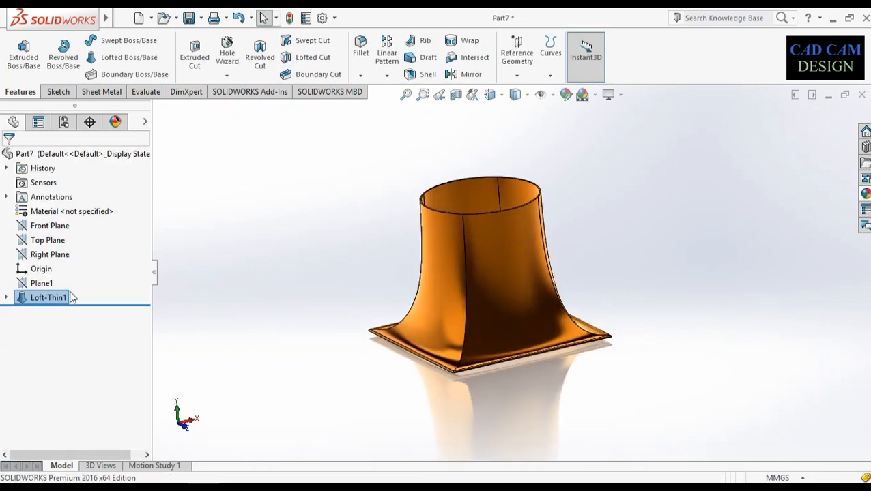
right_click(71, 298)
key(Escape)
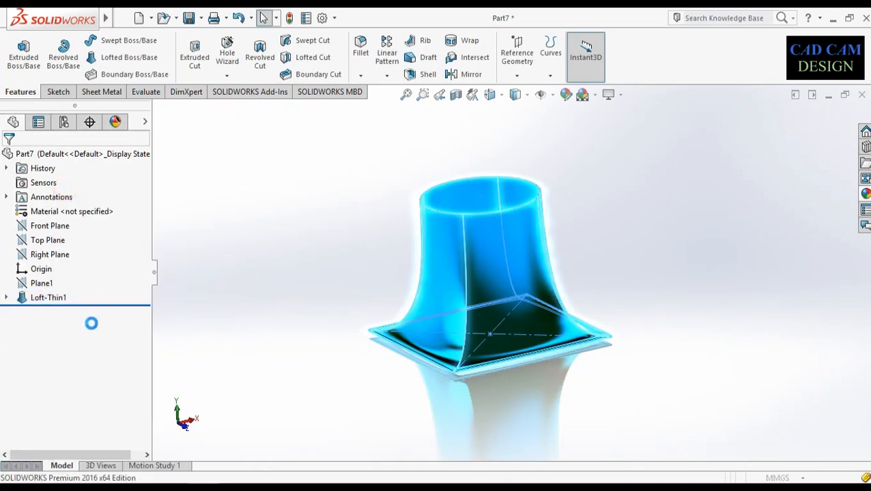
drag(144, 273, 143, 304)
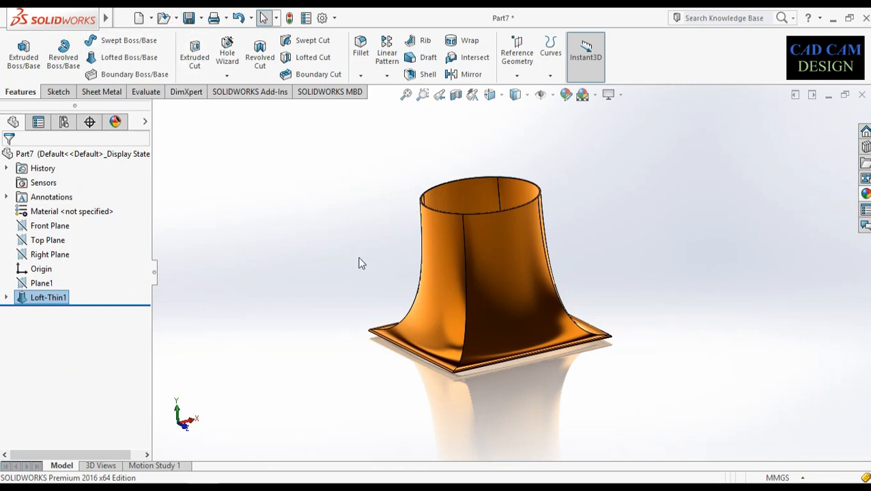
middle_drag(479, 157, 480, 194)
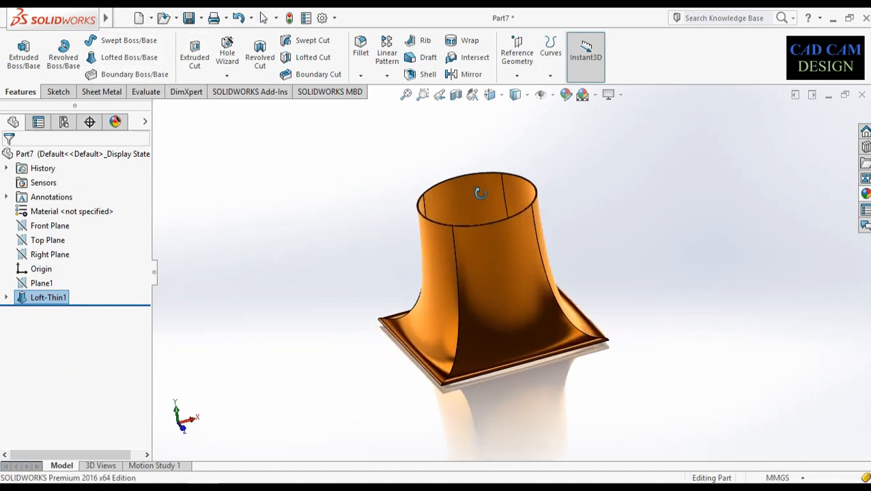
Step: Create a new part and sketch a center rectangle about 124 mm wide, centred on the origin, on the Top Plane
click(141, 18)
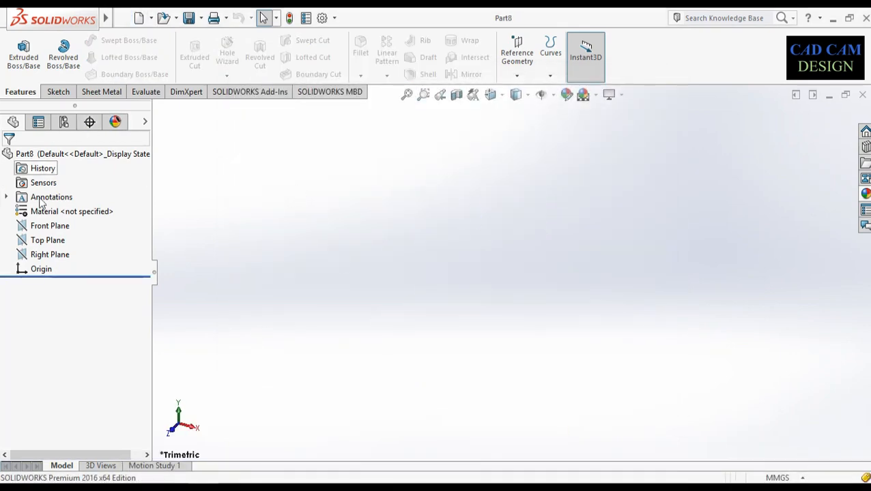
right_click(48, 241)
click(60, 224)
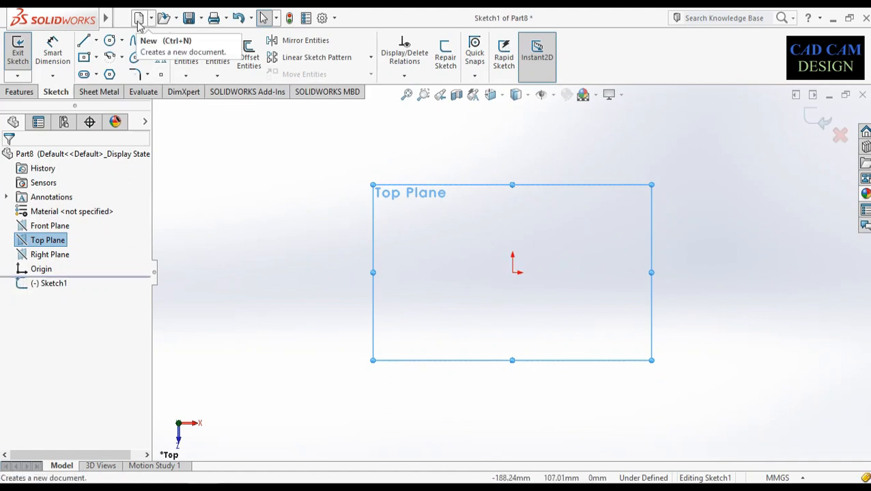
click(85, 58)
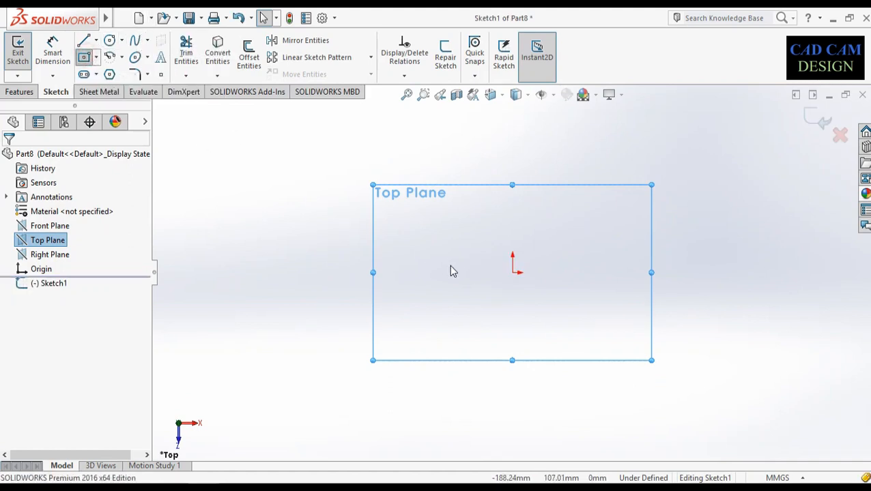
click(515, 272)
click(609, 357)
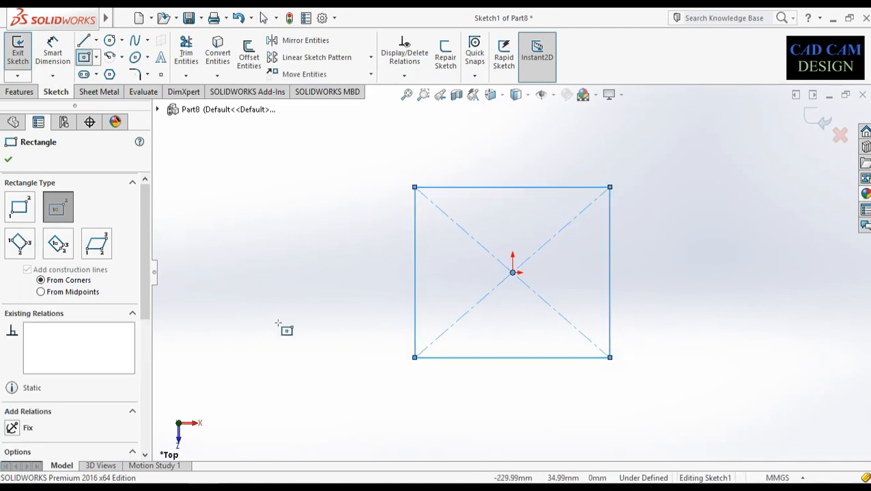
Step: Dimension the rectangle's horizontal side to 150 mm
right_drag(510, 406, 513, 344)
click(525, 357)
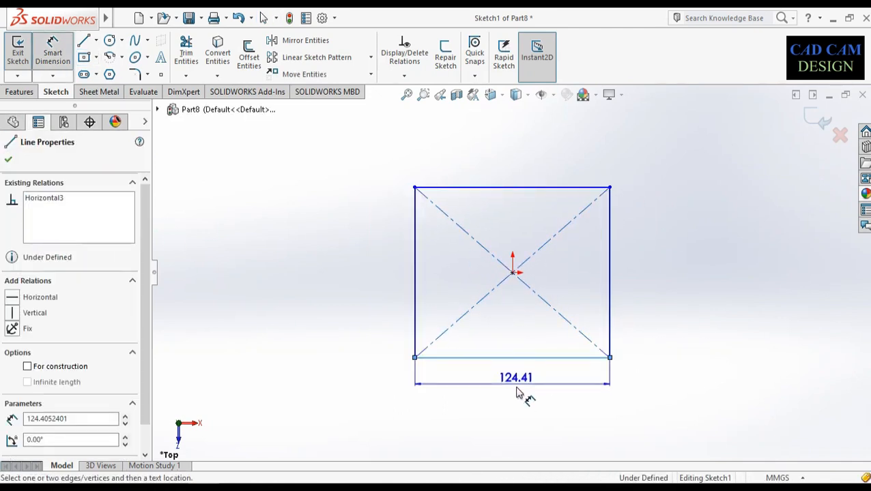
click(516, 391)
text(150)
key(Return)
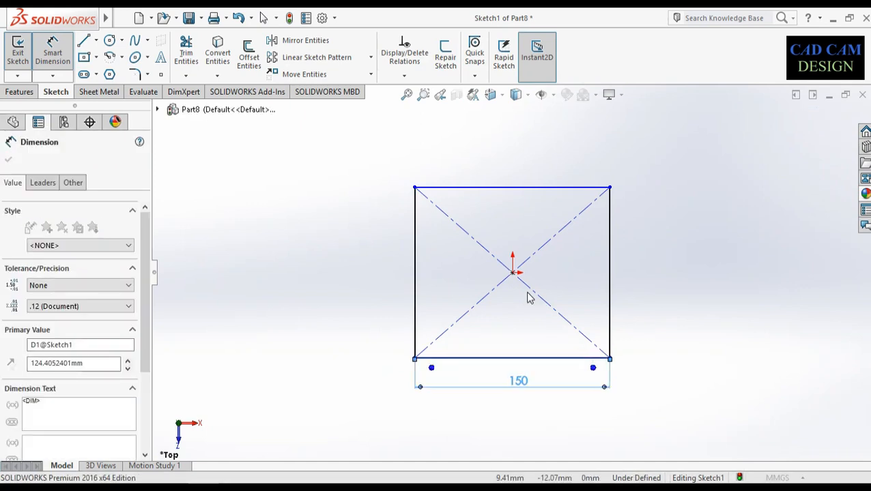
Step: Dimension the rectangle's vertical side to 150 mm and exit the sketch
click(610, 225)
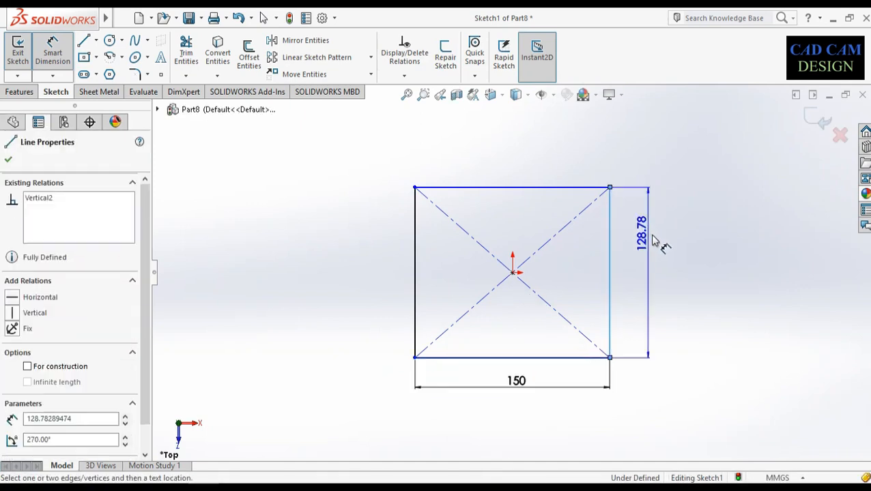
click(664, 228)
text(15)
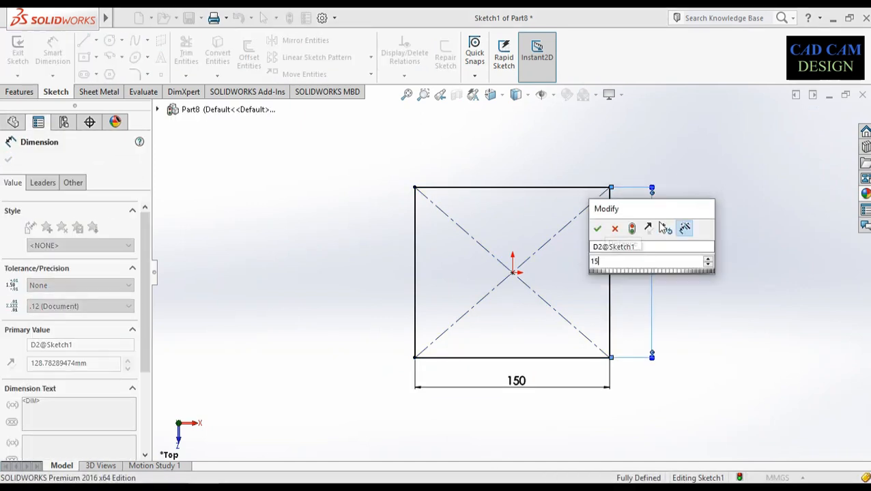
key(Return)
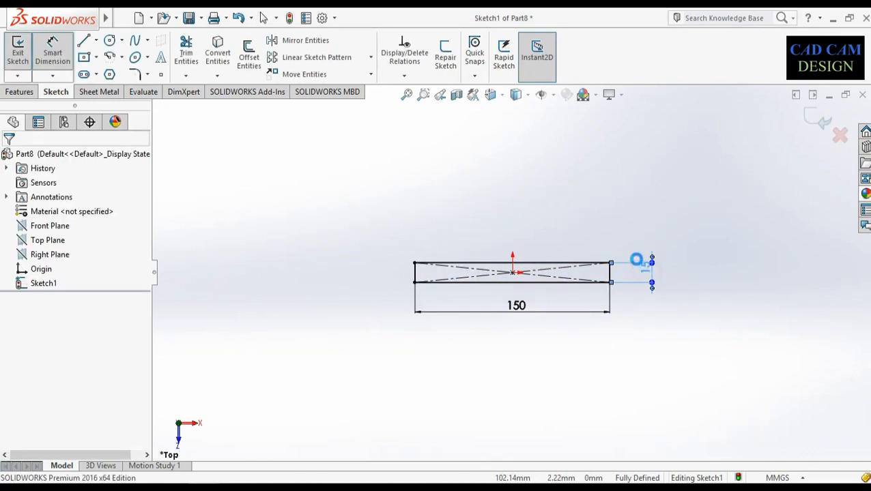
double_click(648, 274)
text(75)
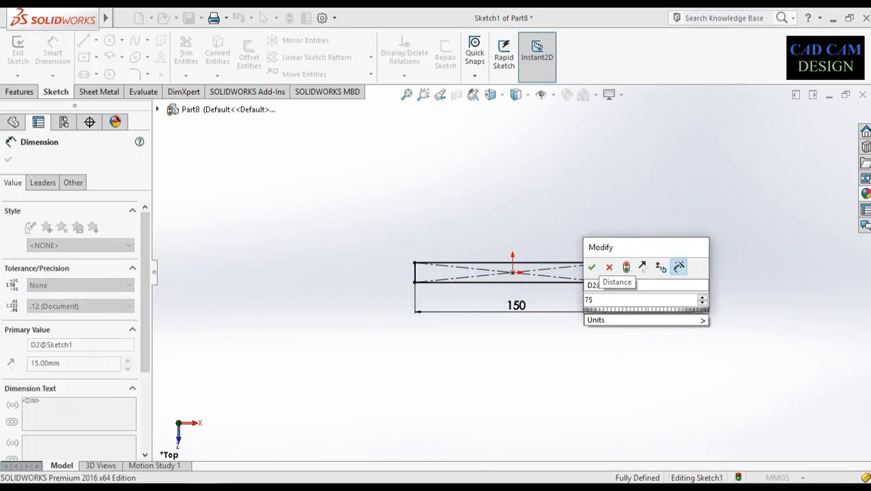
key(BackSpace)
key(BackSpace)
text(150)
key(Return)
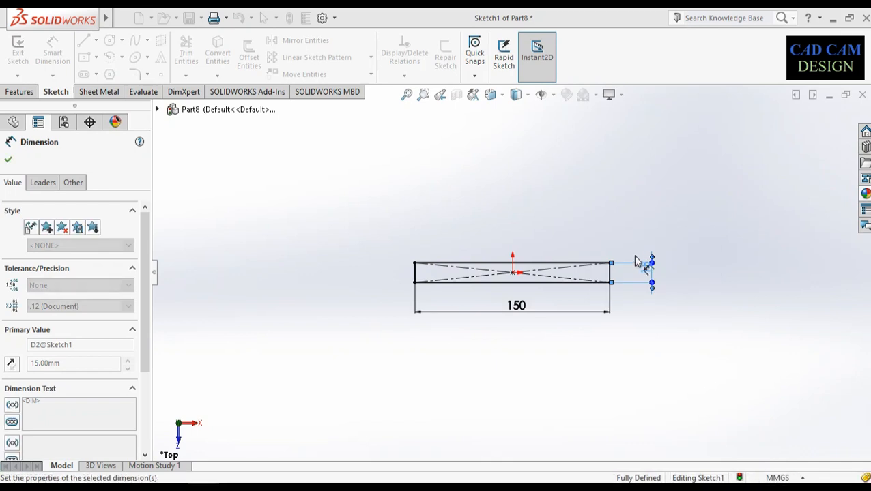
key(ctrl+b)
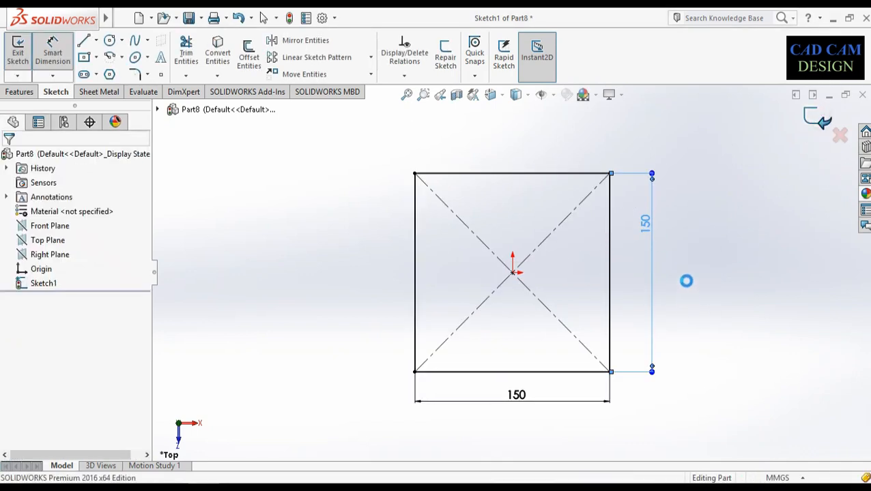
Step: Start a new sketch on the Right Plane and orient the view normal to it
scroll(682, 276, up, 4)
middle_drag(680, 274, 530, 291)
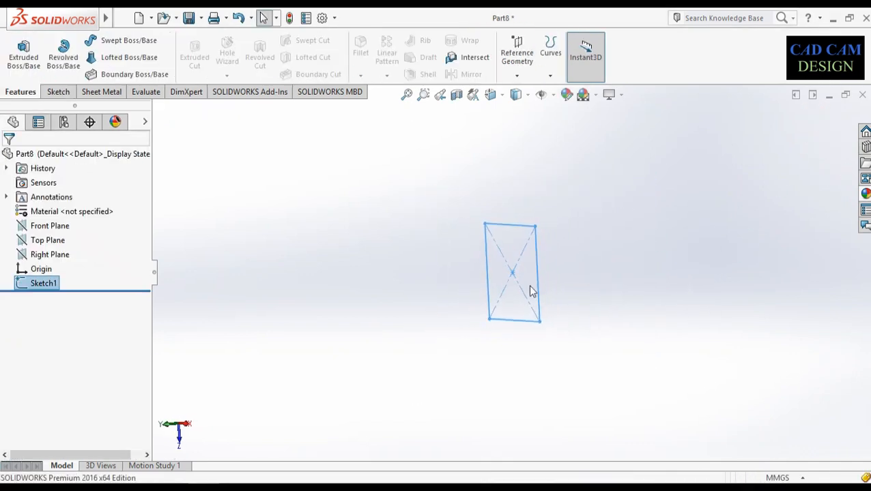
click(48, 253)
click(54, 236)
click(54, 298)
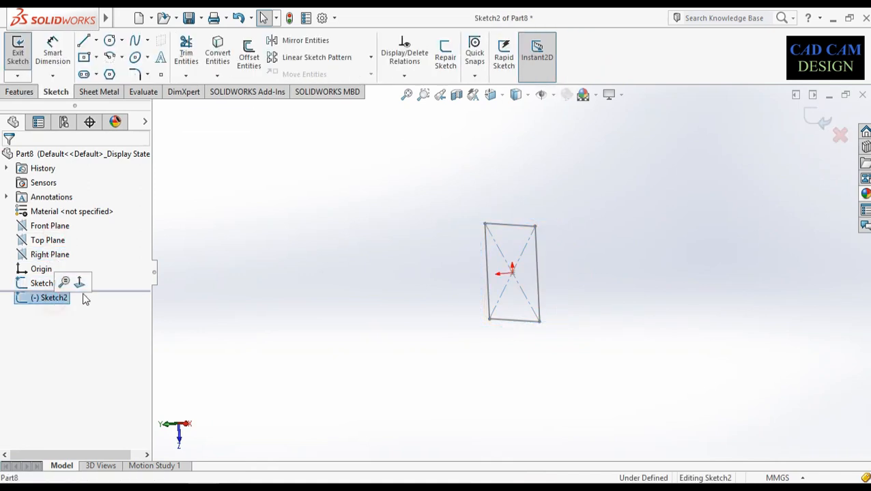
click(79, 283)
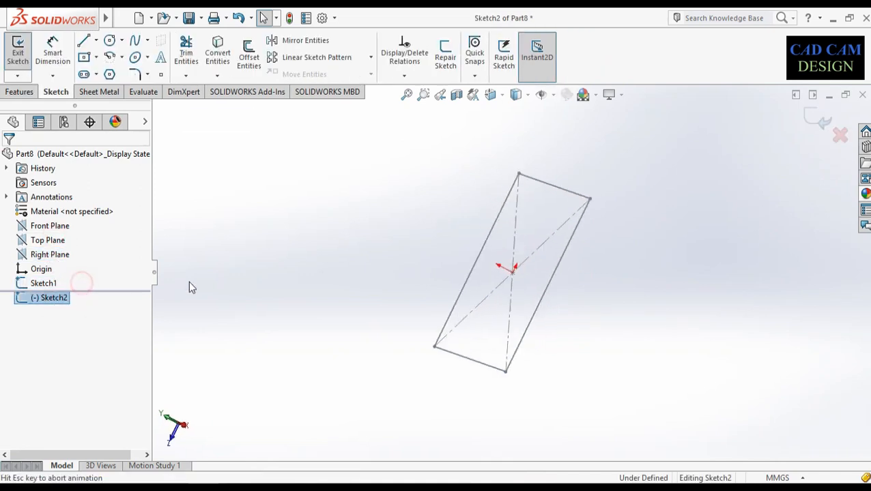
Step: Sketch a path from the origin: a vertical line about 145 mm long, a tangent arc of about 86 mm radius, and a horizontal line
click(83, 41)
click(513, 272)
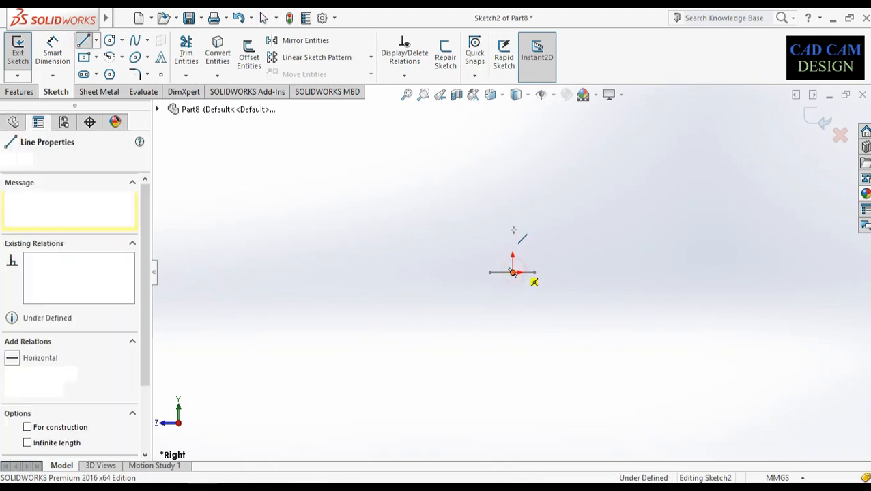
click(513, 229)
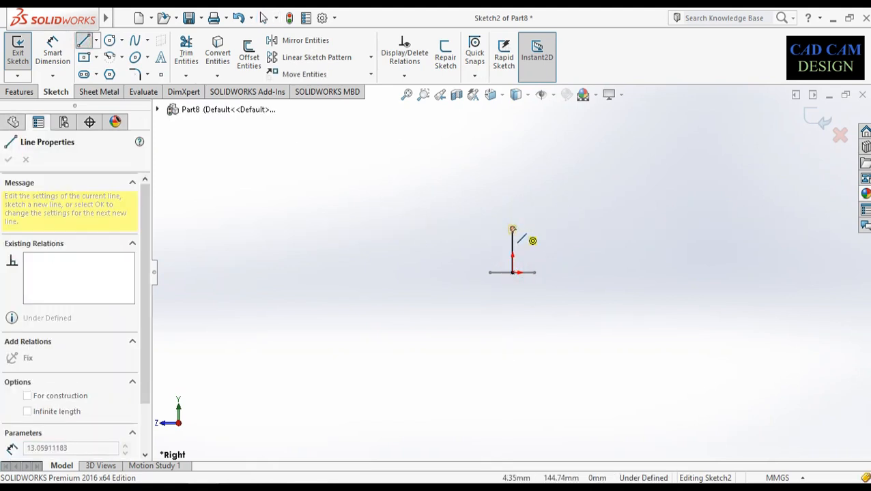
key(a)
click(539, 205)
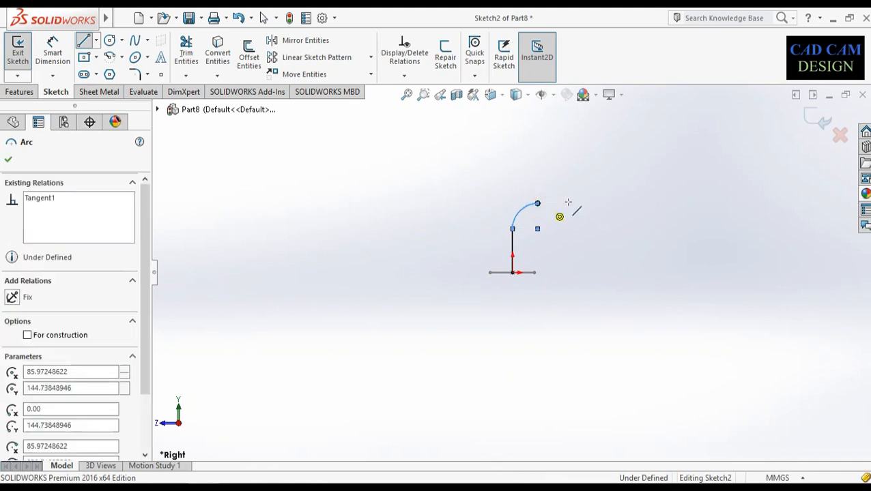
double_click(566, 203)
key(Escape)
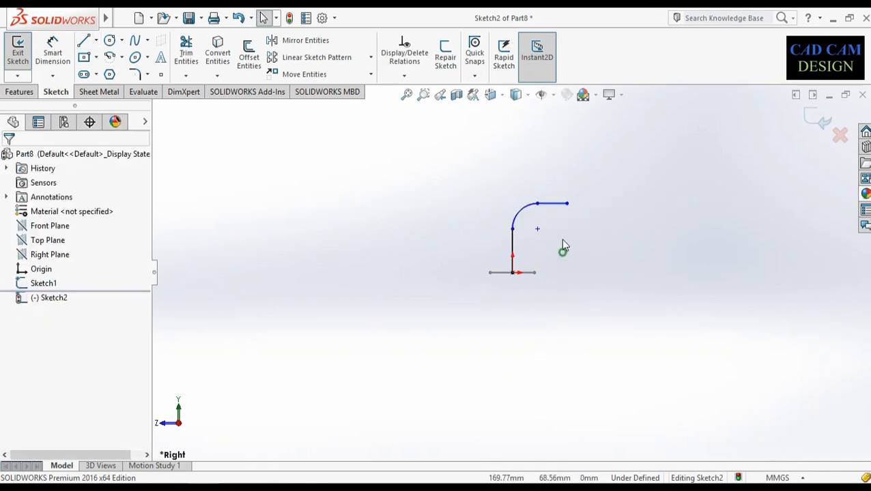
Step: Dimension the path's vertical line to 400 mm
right_drag(563, 242, 563, 215)
scroll(549, 214, down, 5)
click(391, 315)
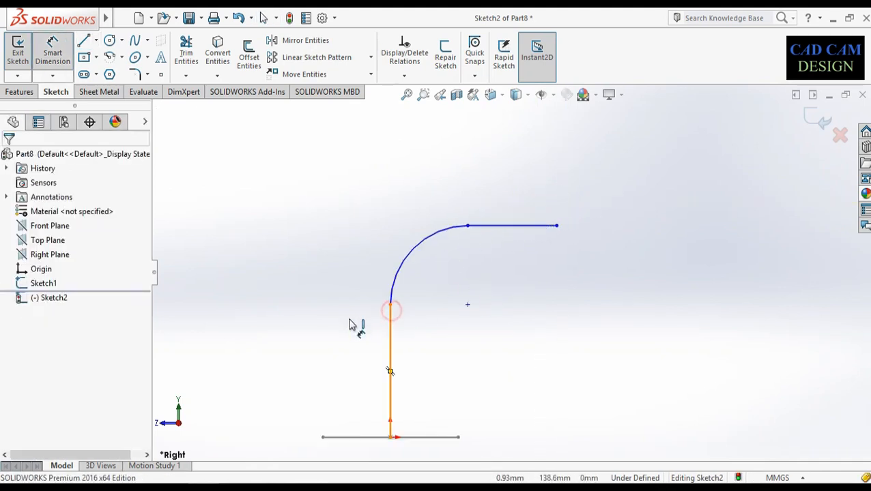
click(340, 334)
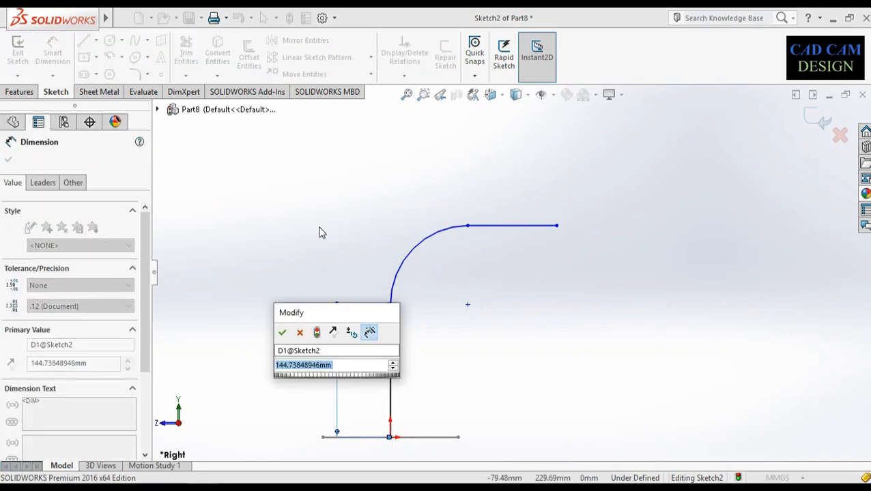
text(400)
key(Return)
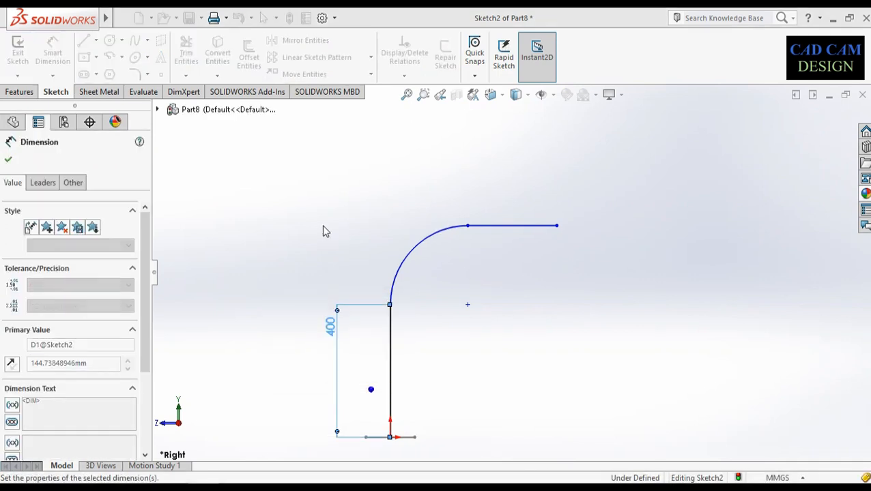
Step: Dimension the path's tangent arc to a 150 mm radius
click(434, 234)
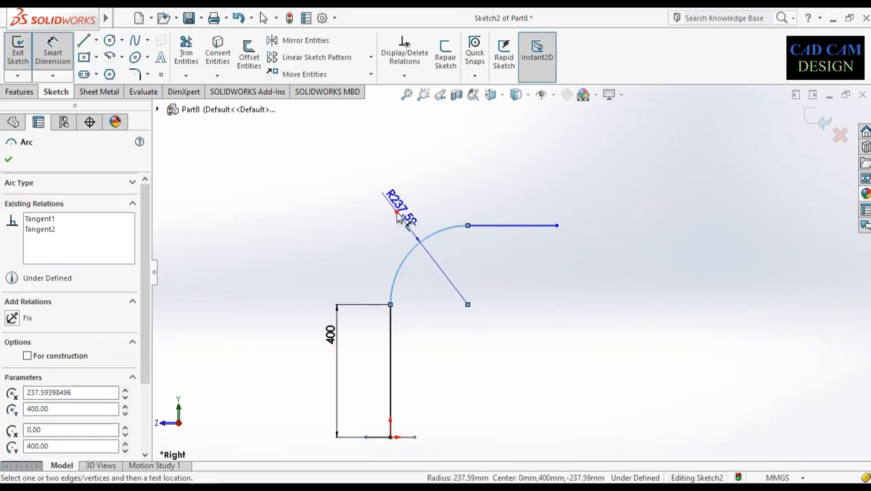
click(399, 217)
text(150)
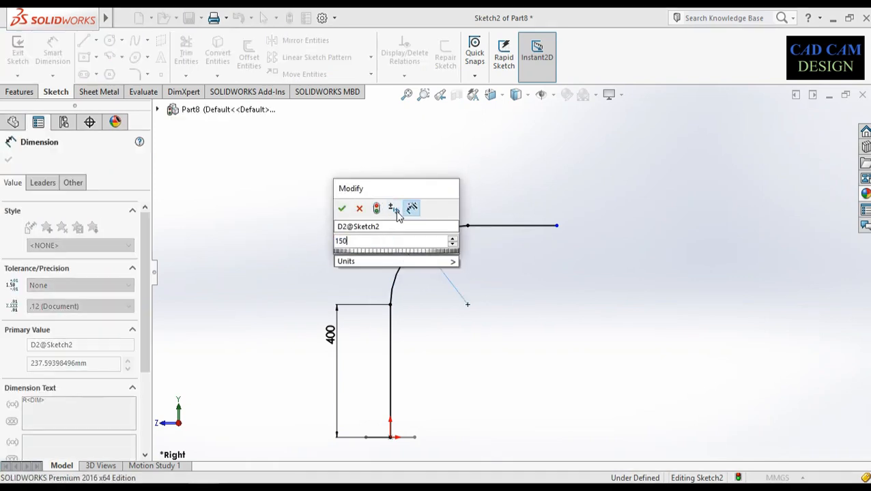
key(Return)
Step: Dimension the path's horizontal line to 150 mm and exit the sketch
click(469, 254)
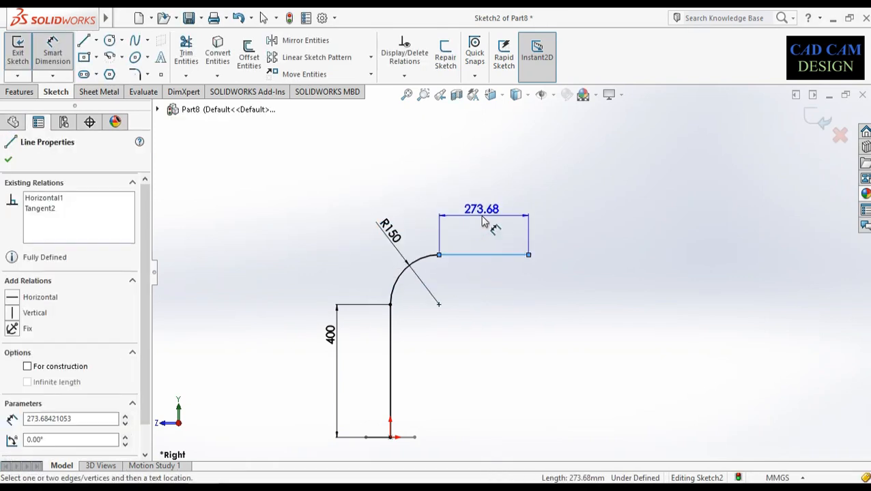
click(479, 218)
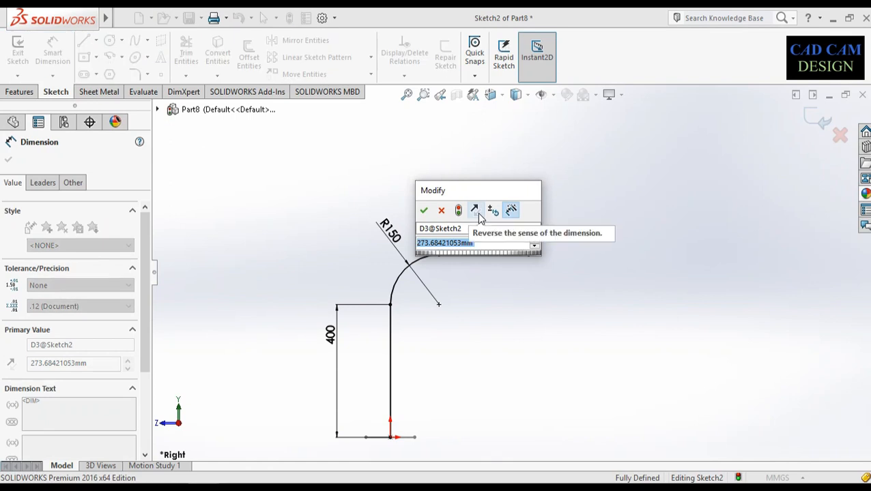
text(150)
key(Return)
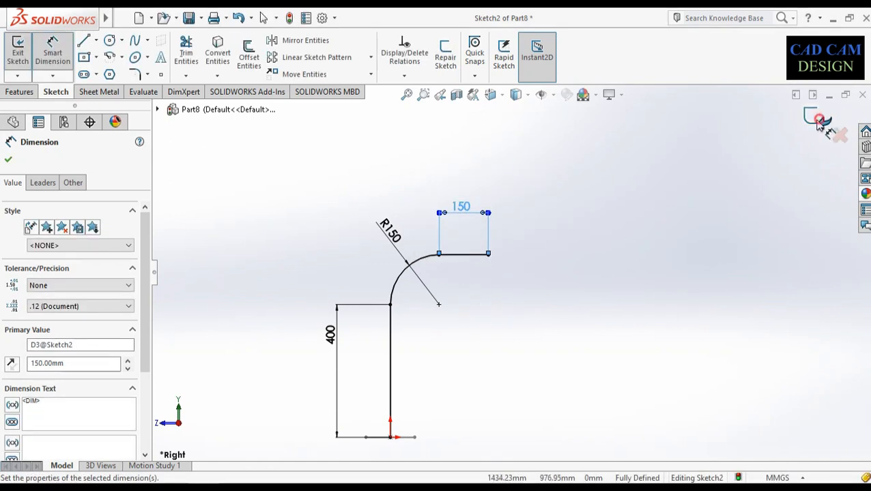
click(819, 121)
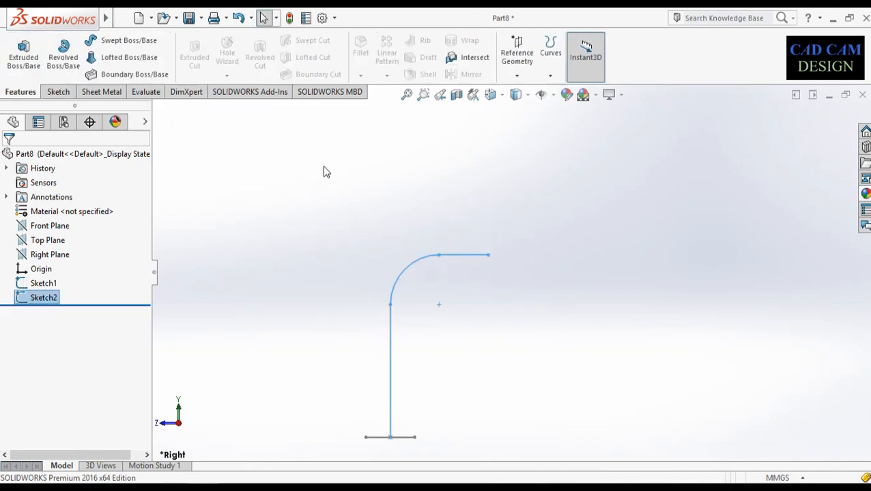
Step: Create a reference plane perpendicular to the path's horizontal line and coincident with the line's free endpoint
click(517, 75)
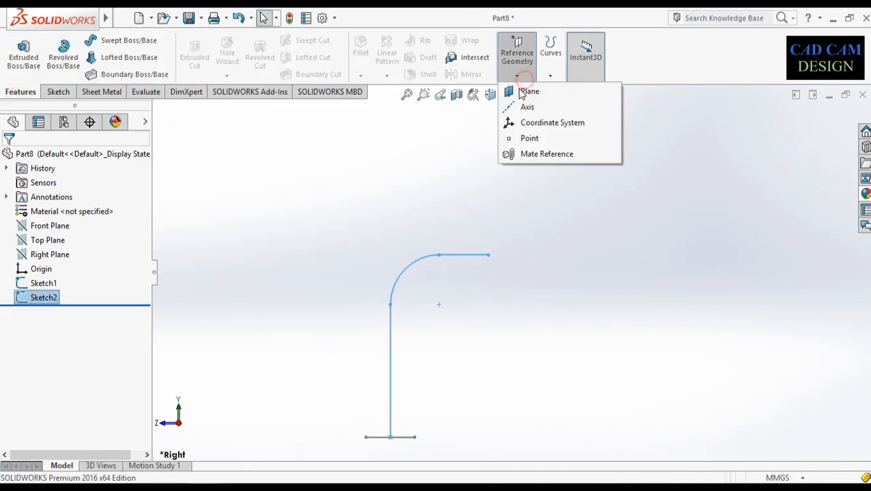
click(500, 294)
mouse_move(484, 303)
middle_down()
mouse_move(494, 225)
mouse_move(474, 280)
mouse_move(368, 450)
middle_up()
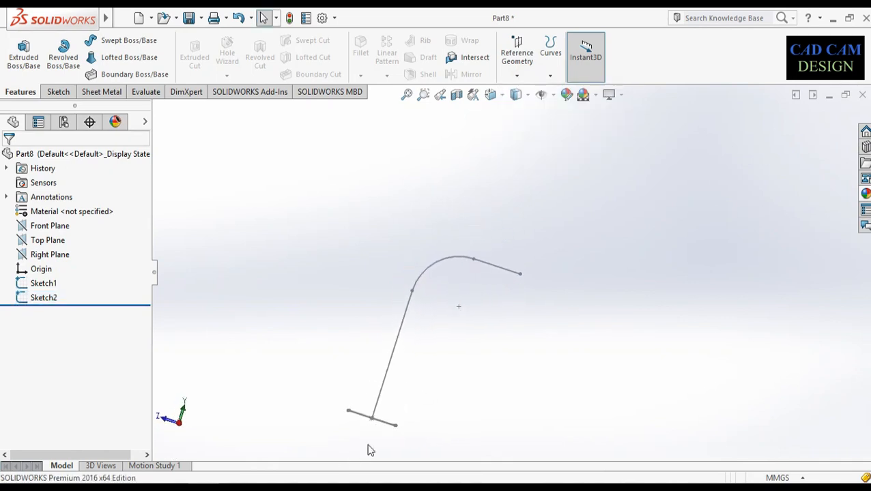
click(517, 75)
click(520, 89)
click(496, 271)
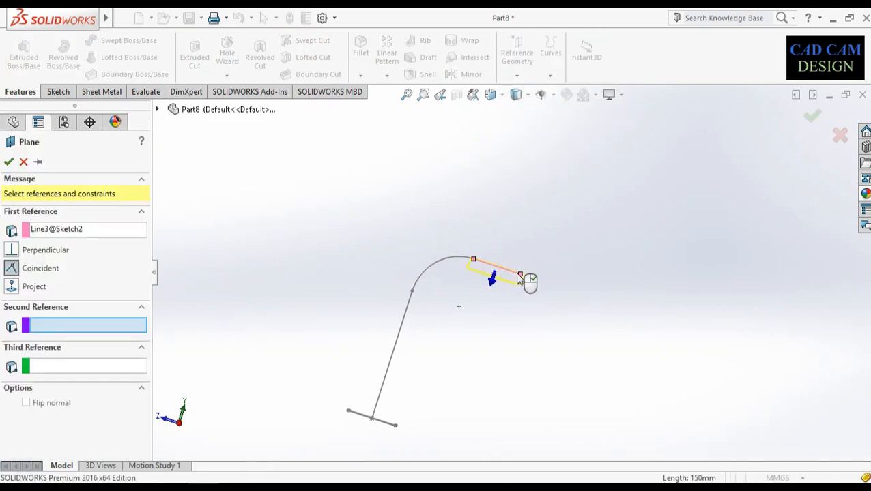
click(520, 276)
middle_drag(573, 300, 601, 300)
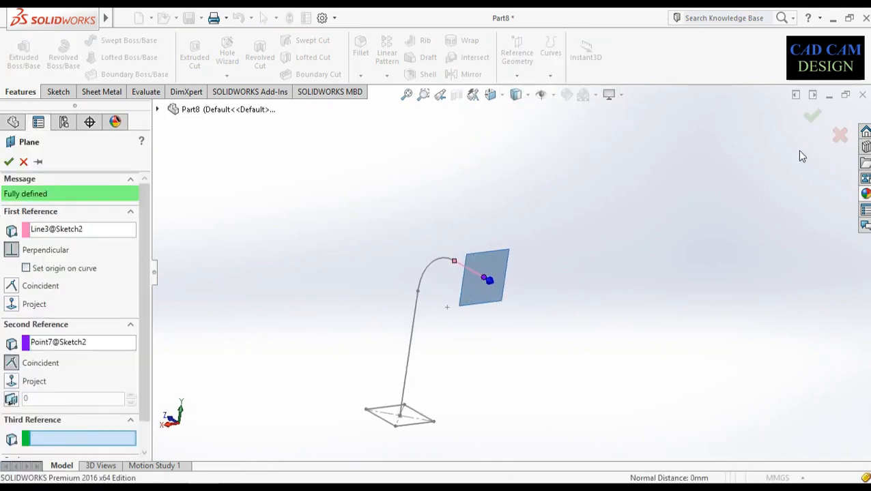
click(819, 119)
Step: Sketch a center rectangle about 740 mm wide on the new plane, centred near the path's end, and exit the sketch
right_click(41, 312)
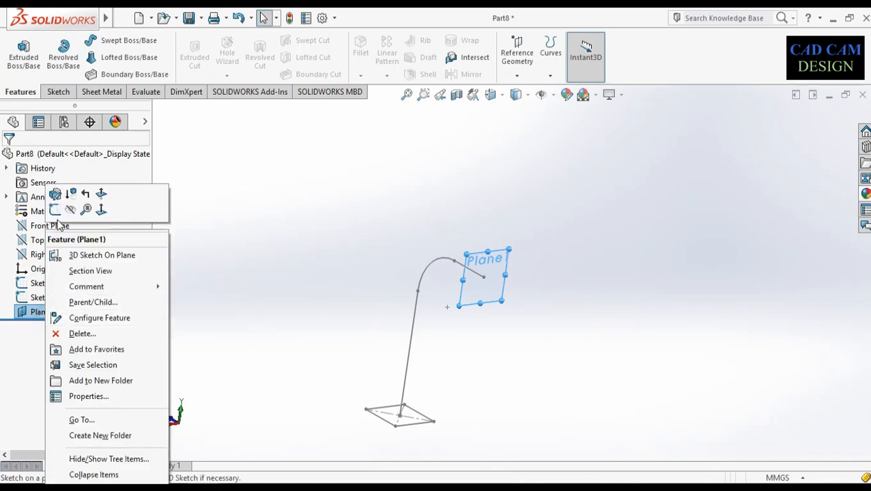
click(56, 211)
right_click(52, 328)
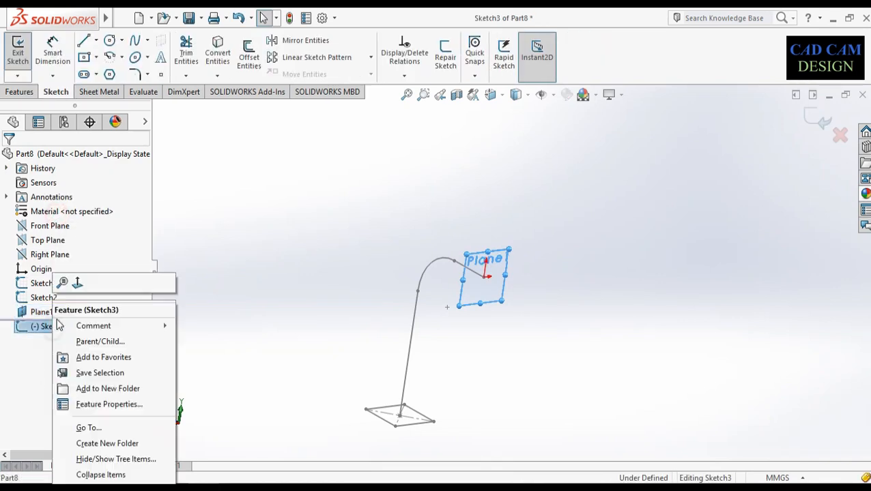
click(77, 283)
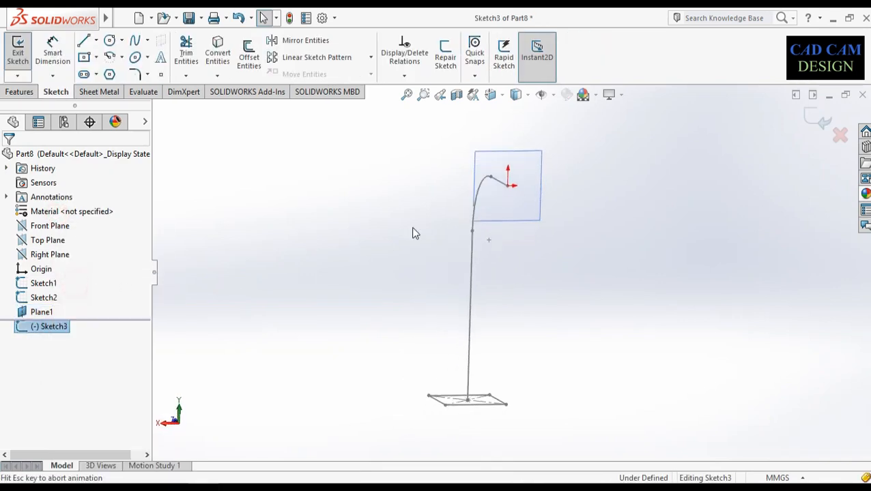
click(85, 58)
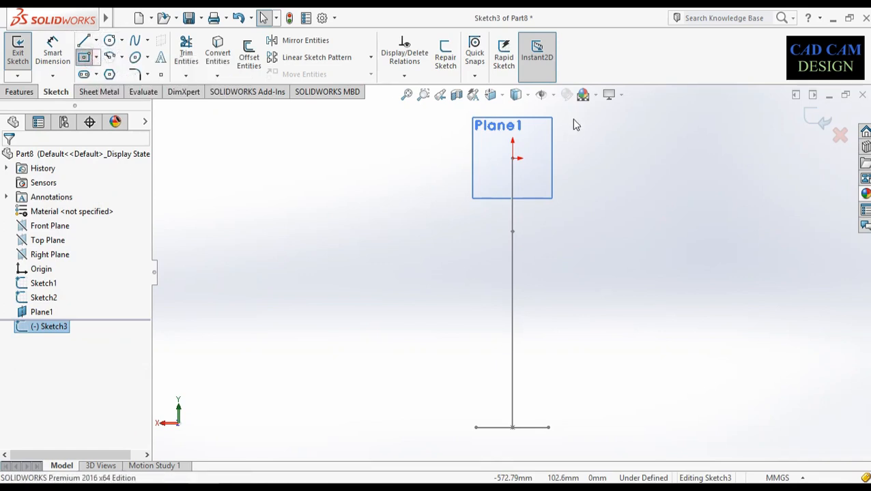
click(513, 158)
click(690, 245)
key(f)
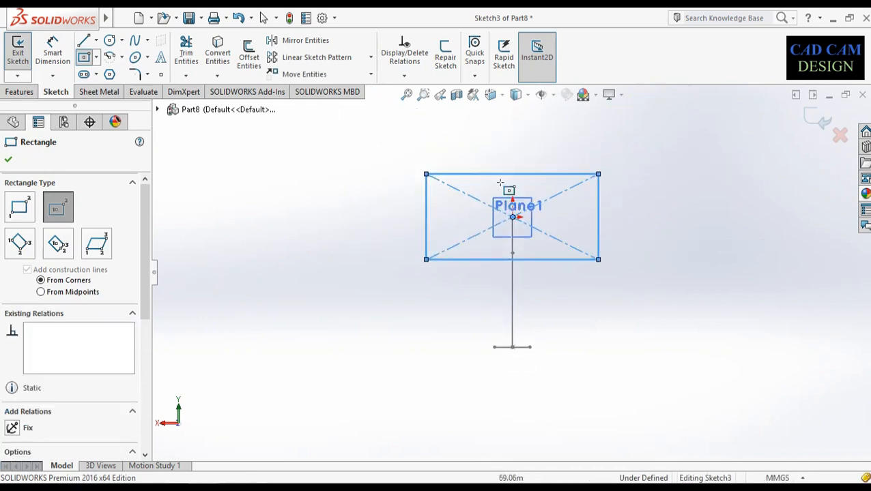
scroll(539, 220, down, 10)
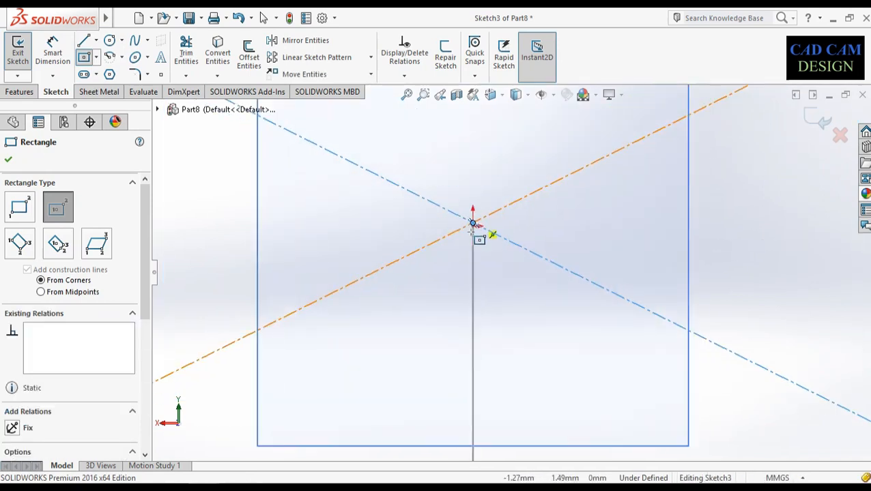
scroll(481, 232, down, 5)
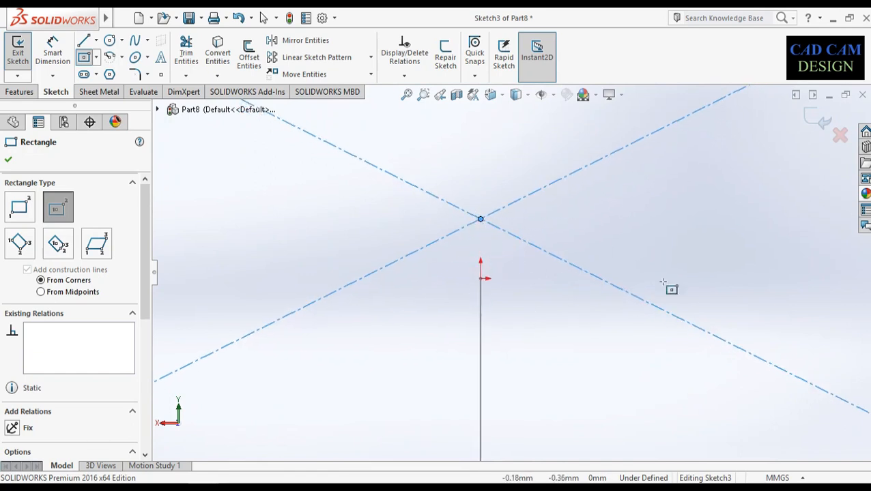
click(811, 127)
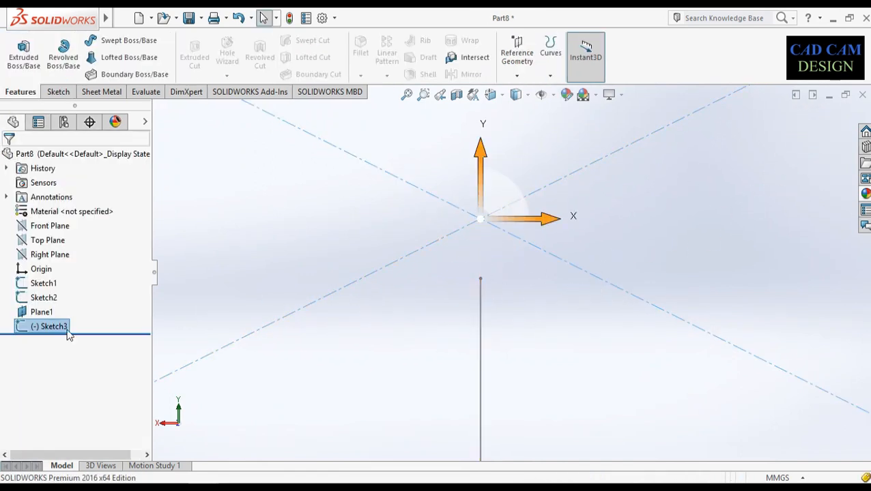
Step: Hide Plane1 and reopen the rectangle's sketch for editing
right_click(34, 312)
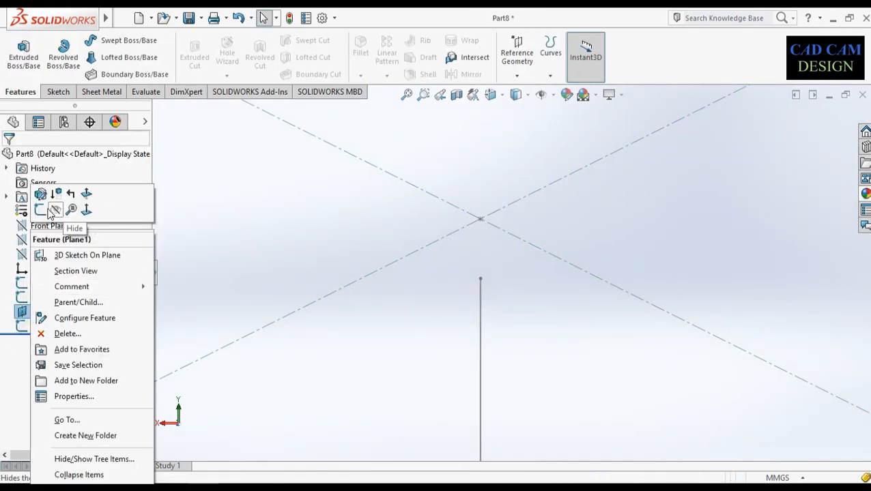
click(56, 212)
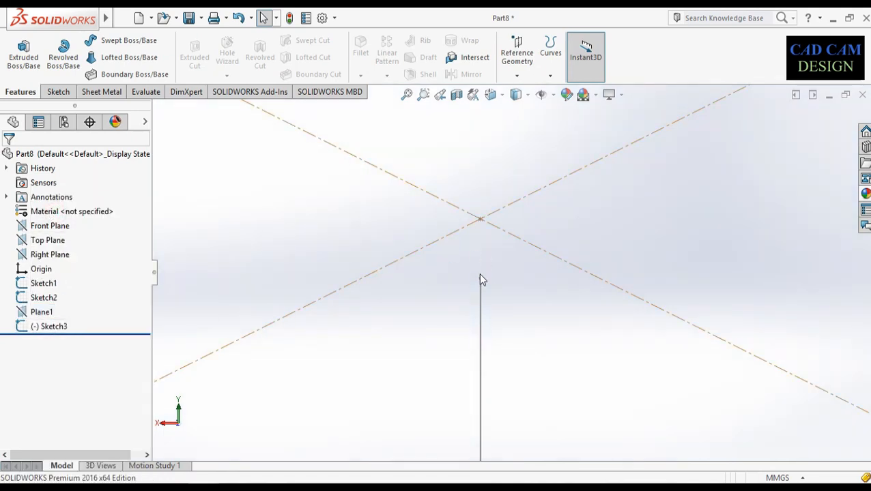
right_click(51, 326)
click(56, 217)
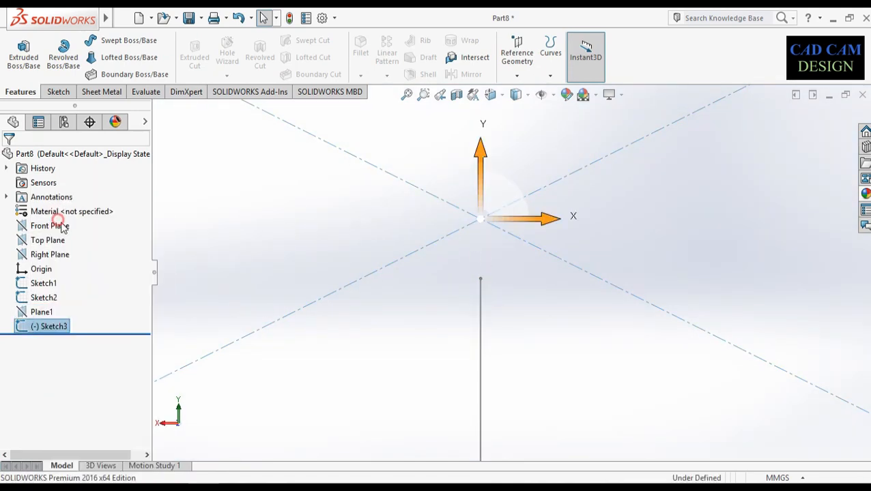
click(482, 280)
click(517, 250)
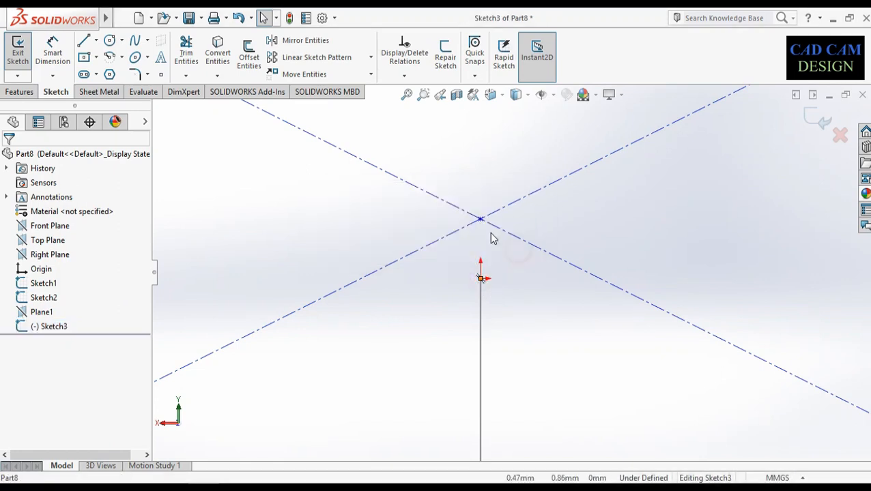
Step: Make the rectangle's center point coincident with the free endpoint of the path's horizontal line
click(481, 221)
click(485, 278)
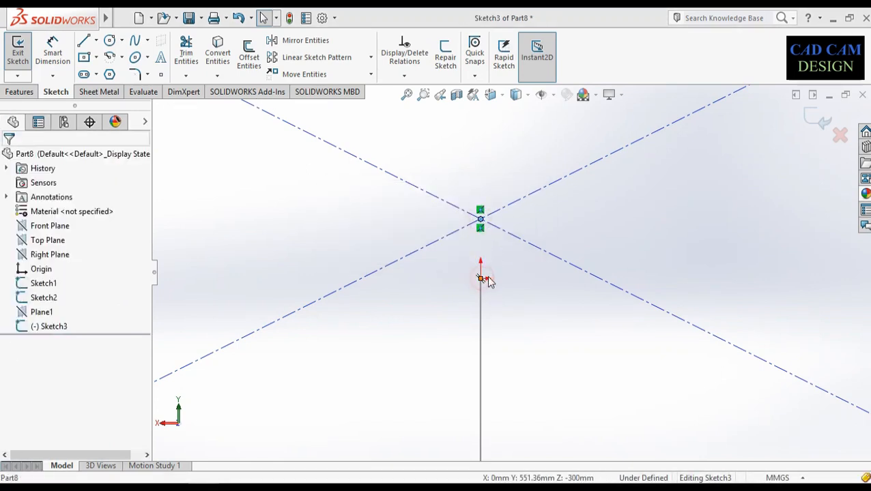
click(532, 194)
scroll(511, 287, up, 2)
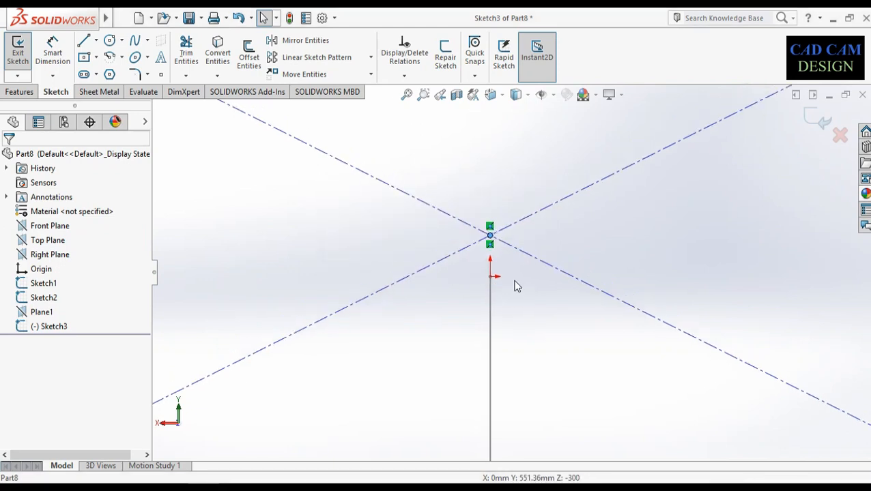
middle_drag(513, 281, 511, 287)
scroll(511, 287, up, 8)
scroll(630, 315, down, 9)
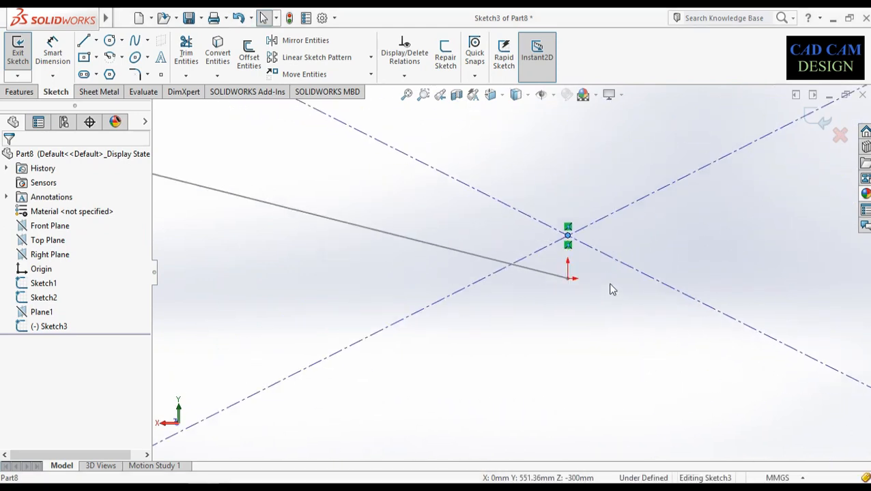
ctrl+click(539, 275)
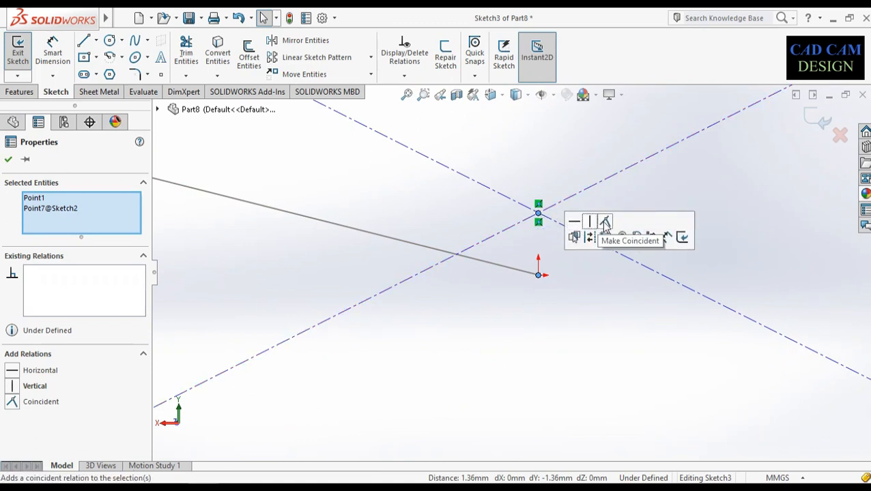
click(605, 221)
scroll(553, 290, up, 8)
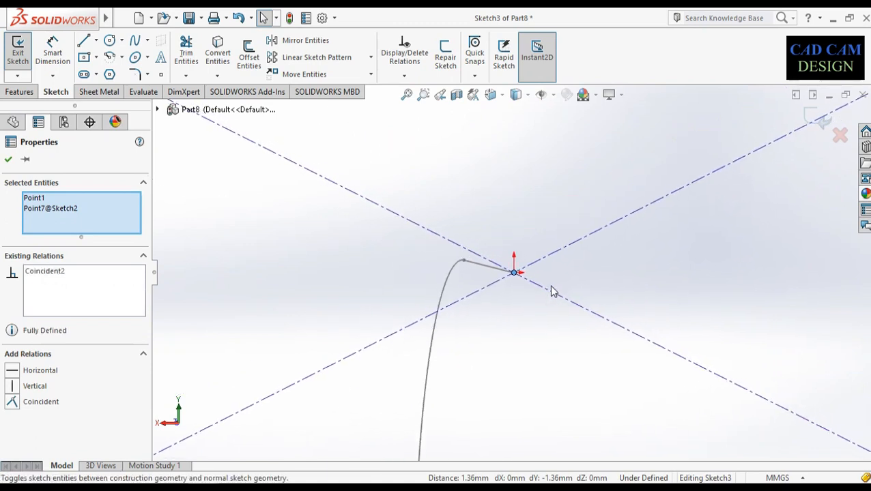
scroll(554, 290, up, 4)
Step: Dimension the rectangle's horizontal side to 550 mm
mouse_move(554, 289)
middle_down()
mouse_move(569, 310)
mouse_move(646, 337)
mouse_move(665, 253)
mouse_move(617, 348)
middle_up()
right_drag(600, 363, 592, 260)
click(580, 357)
right_drag(560, 384, 564, 273)
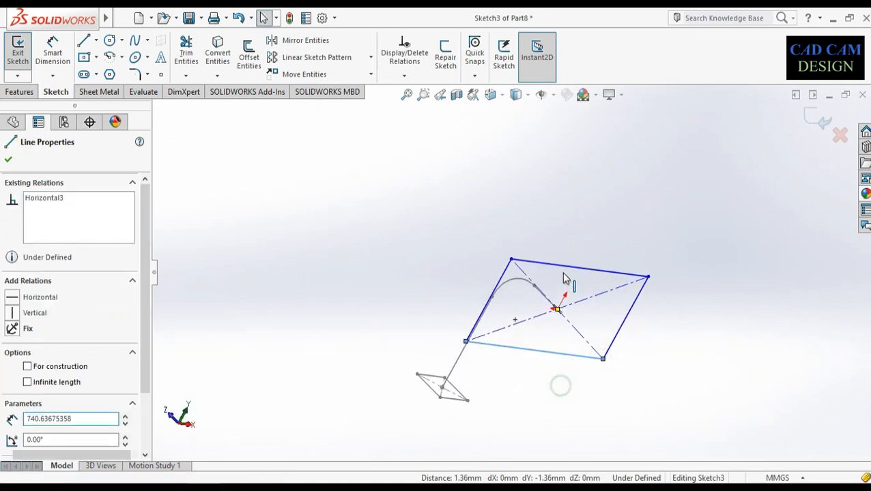
click(561, 354)
click(556, 377)
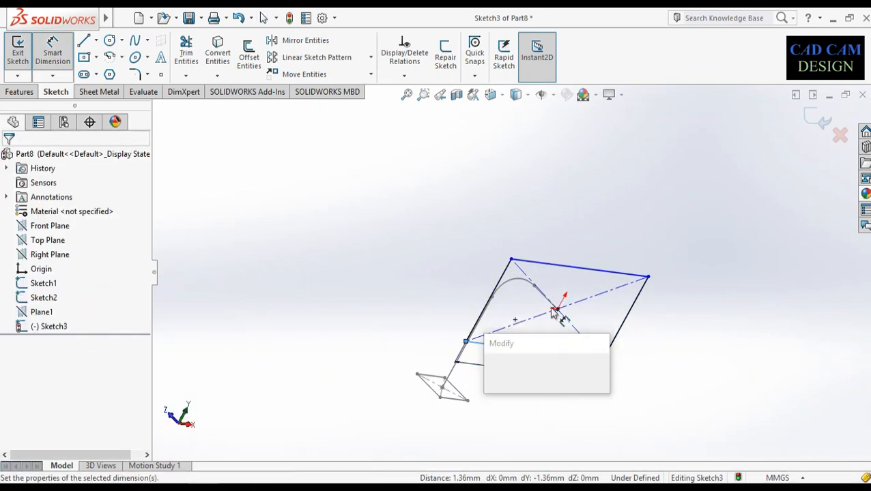
text(550)
key(Return)
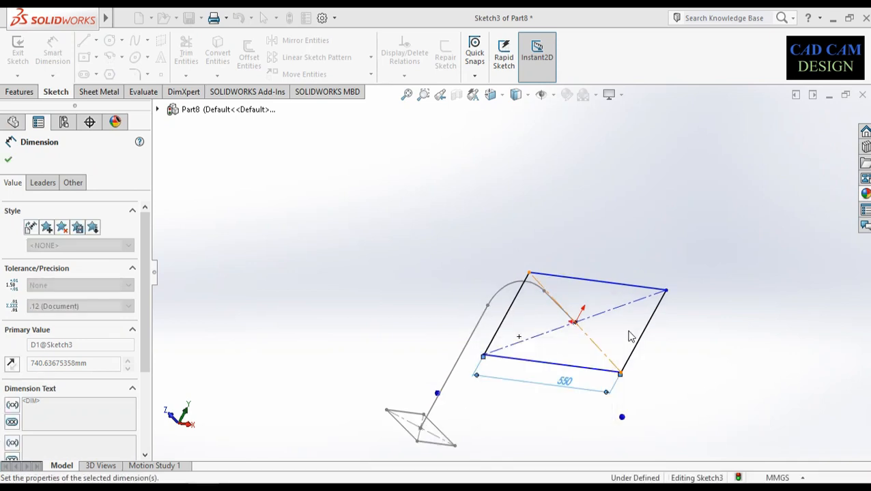
Step: Dimension the rectangle's vertical side to 500 mm
click(659, 305)
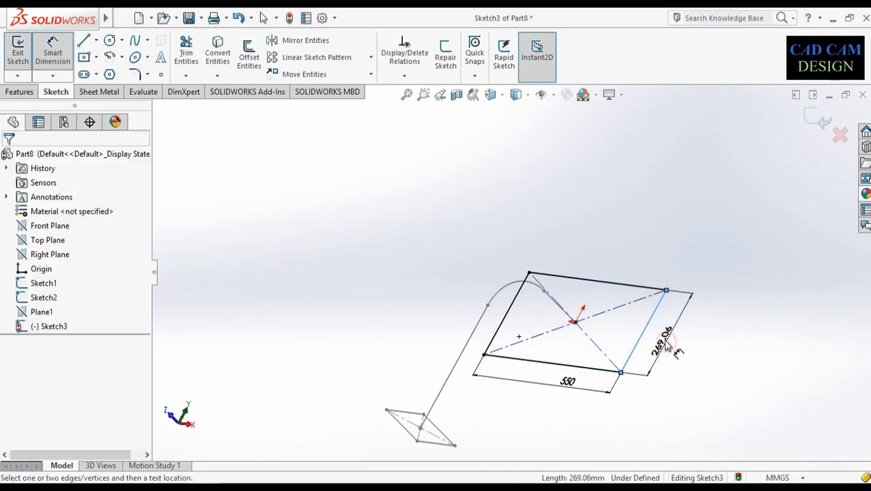
click(666, 325)
text(500)
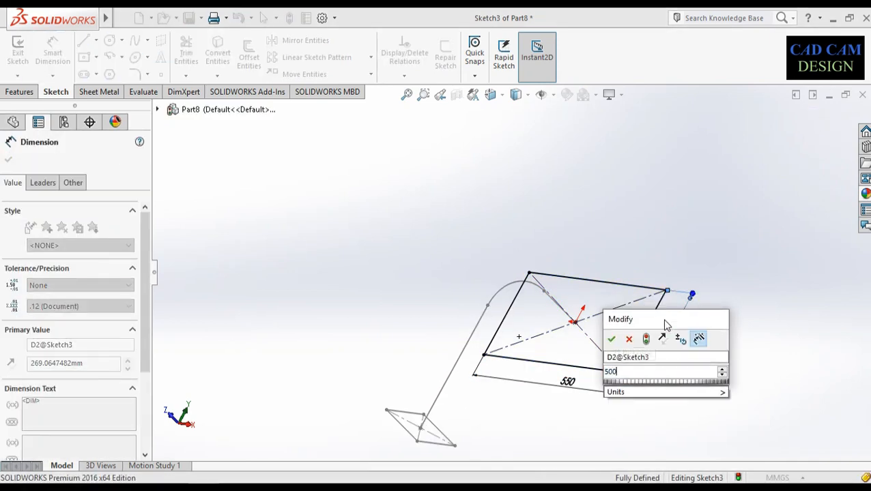
key(Return)
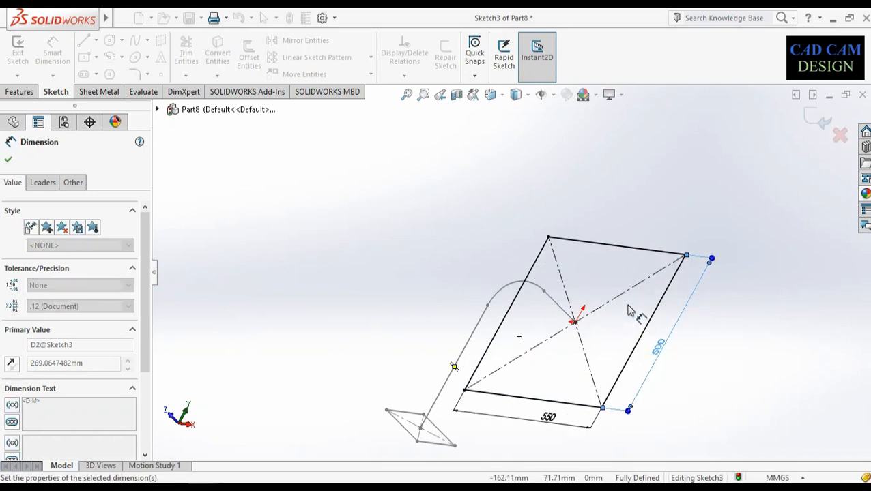
Step: Set the rectangle's vertical side to 350 mm and exit the sketch
mouse_move(569, 406)
middle_down()
mouse_move(573, 330)
mouse_move(539, 342)
mouse_move(551, 361)
mouse_move(546, 414)
middle_up()
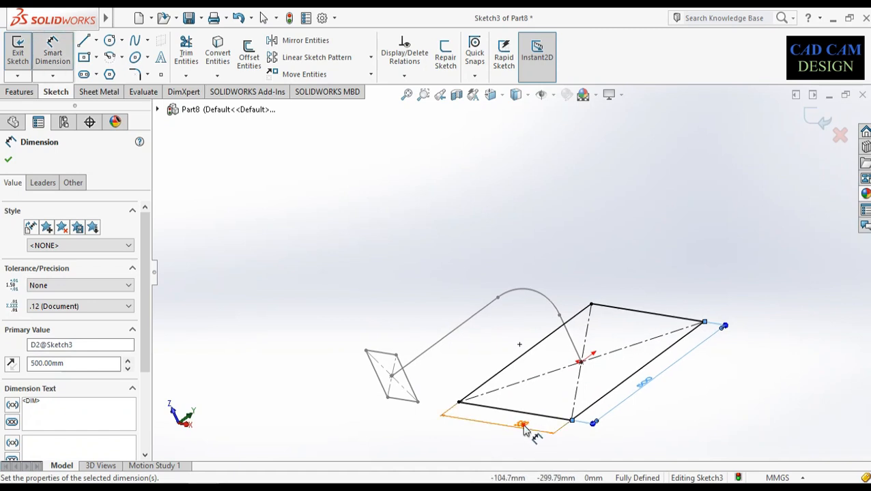
double_click(522, 423)
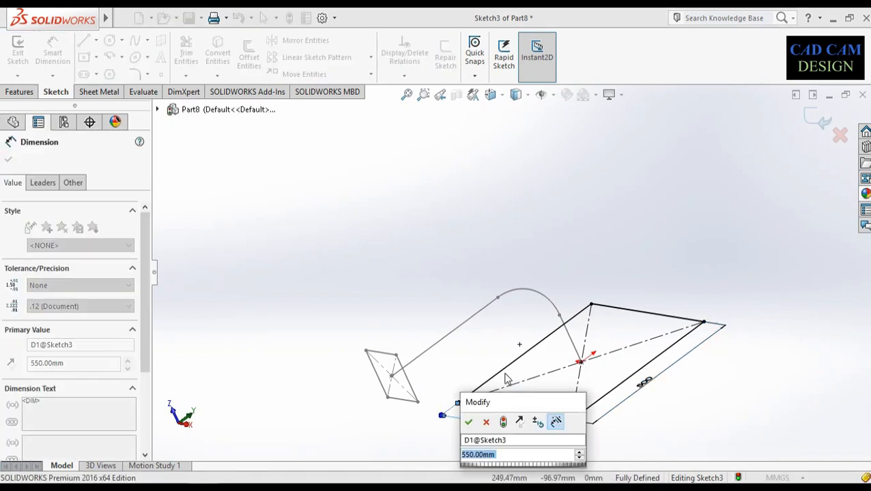
click(468, 422)
double_click(649, 388)
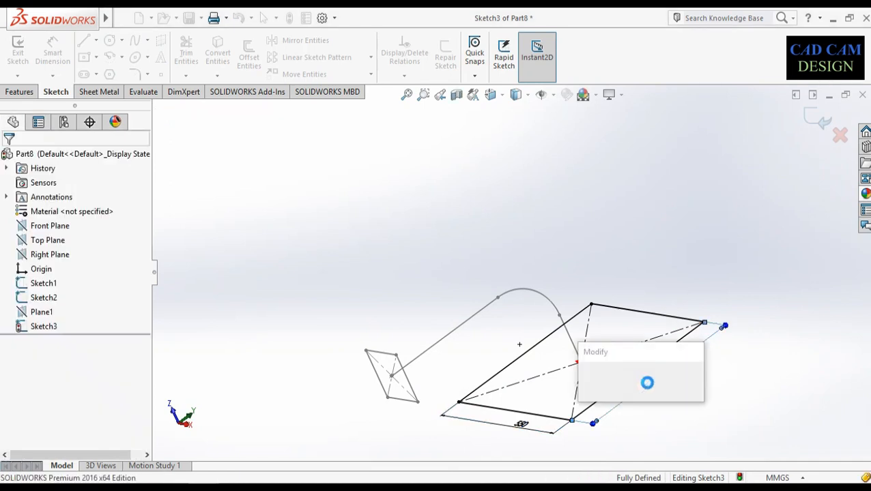
text(250)
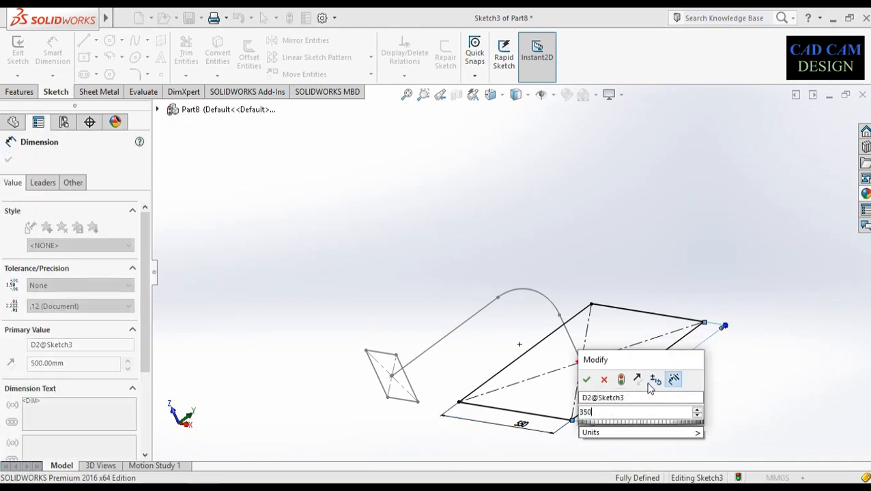
key(Return)
mouse_move(569, 422)
middle_down()
mouse_move(586, 409)
mouse_move(538, 423)
mouse_move(663, 344)
mouse_move(696, 352)
mouse_move(660, 403)
middle_up()
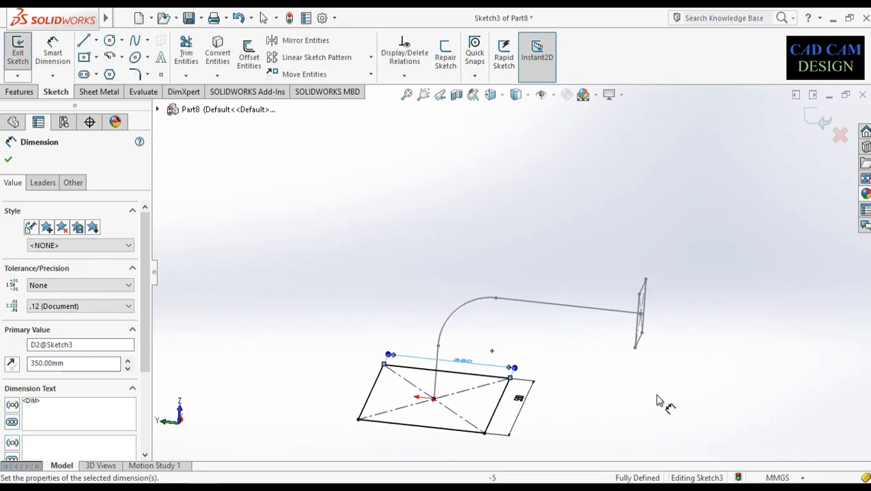
click(810, 132)
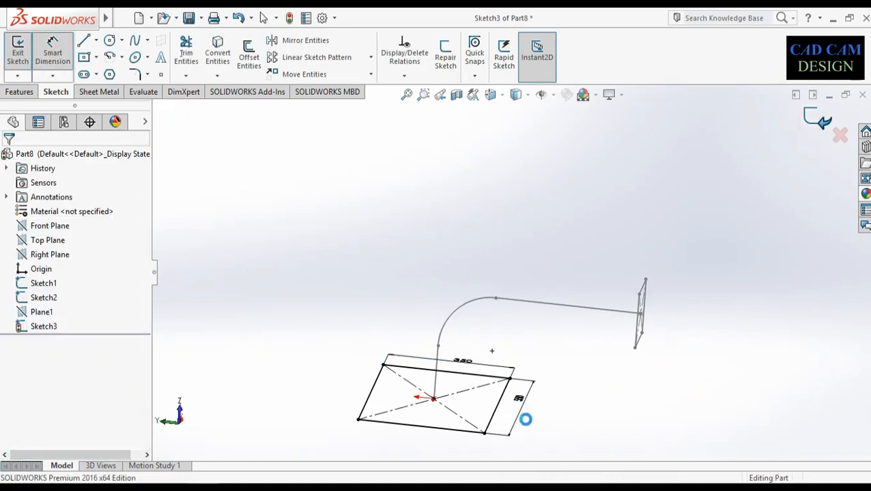
Step: Start a loft using the 550 by 350 mm rectangle and the 150 mm square as its profiles, in that order
middle_drag(516, 416, 527, 392)
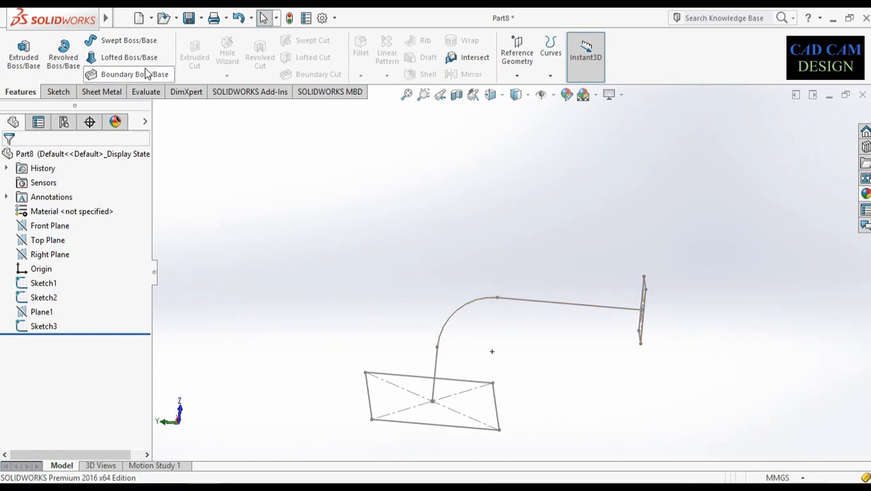
click(127, 57)
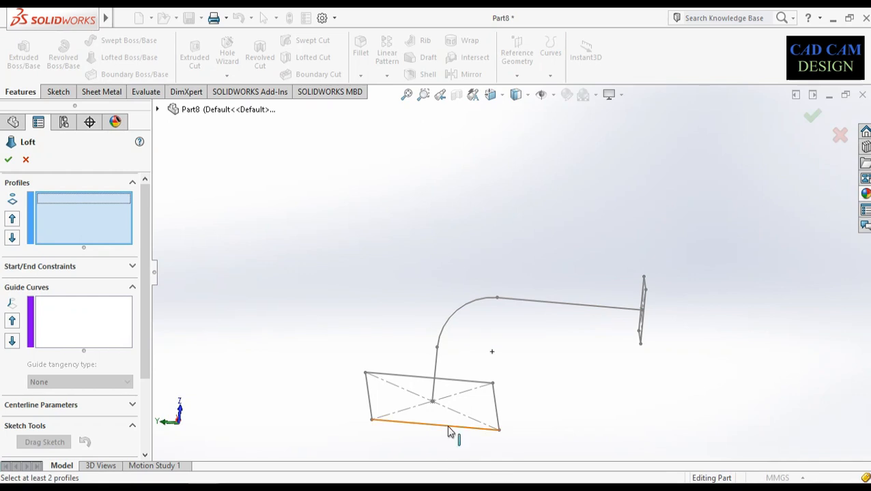
click(499, 427)
middle_drag(648, 335, 652, 337)
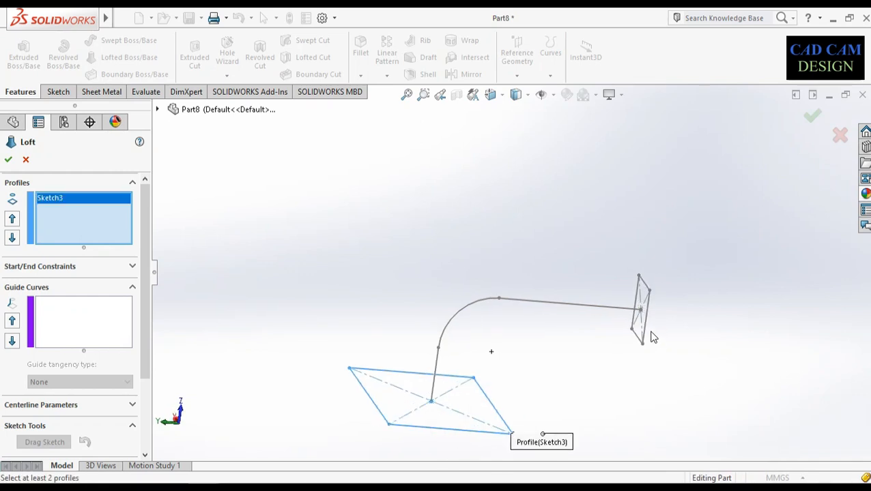
click(645, 321)
mouse_move(622, 362)
middle_down()
mouse_move(569, 351)
mouse_move(584, 365)
middle_up()
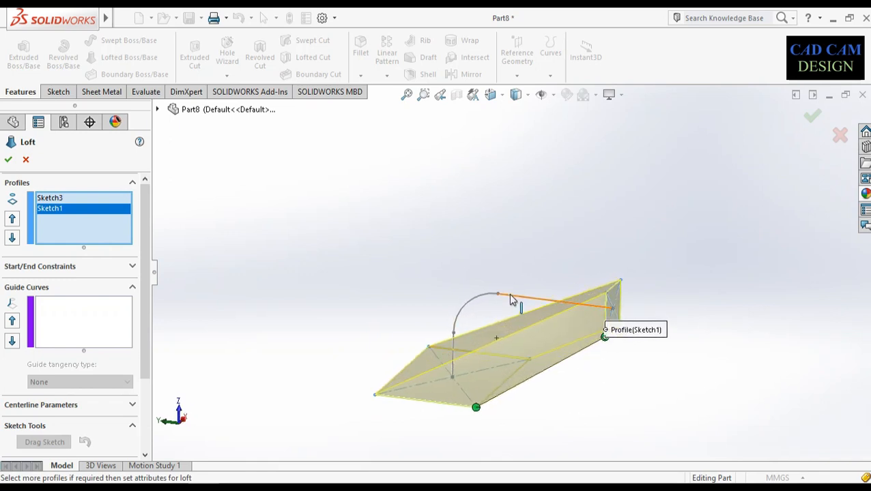
Step: Use the bent path as the loft's centerline and raise its number of sections to the maximum
scroll(123, 293, down, 3)
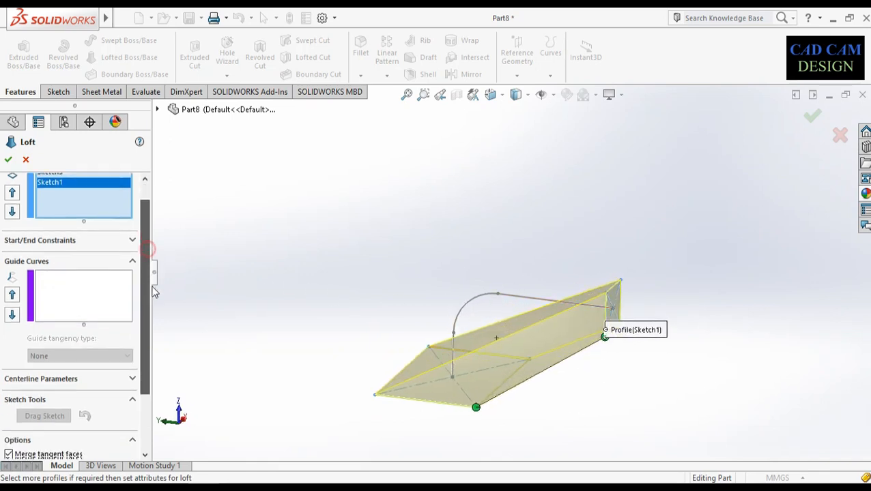
click(88, 321)
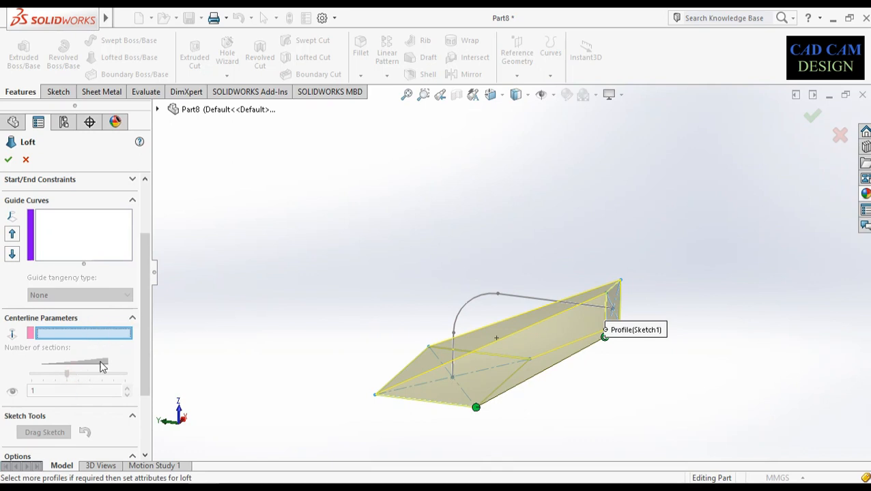
click(477, 298)
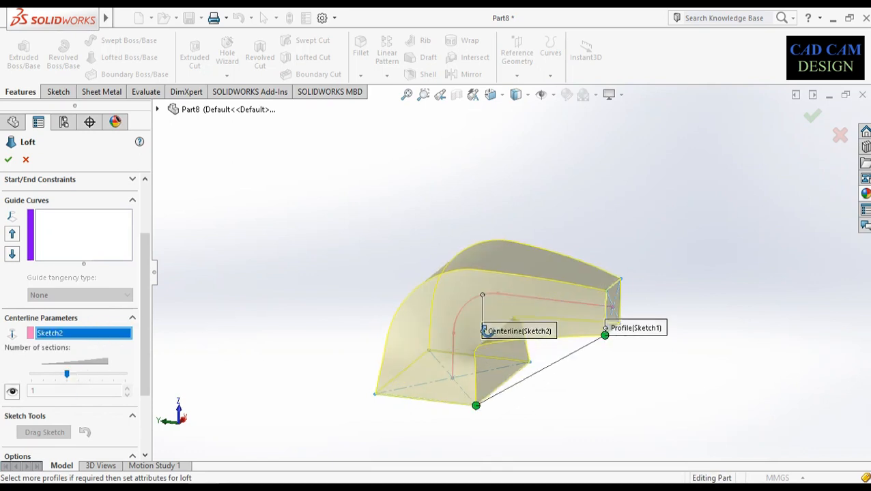
mouse_move(490, 330)
middle_down()
mouse_move(509, 266)
mouse_move(487, 315)
middle_up()
scroll(491, 317, down, 5)
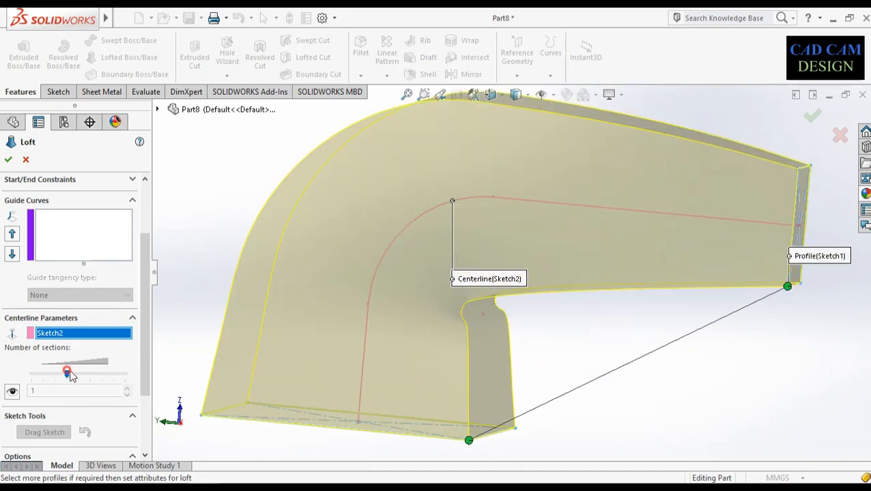
drag(67, 373, 128, 380)
key(f)
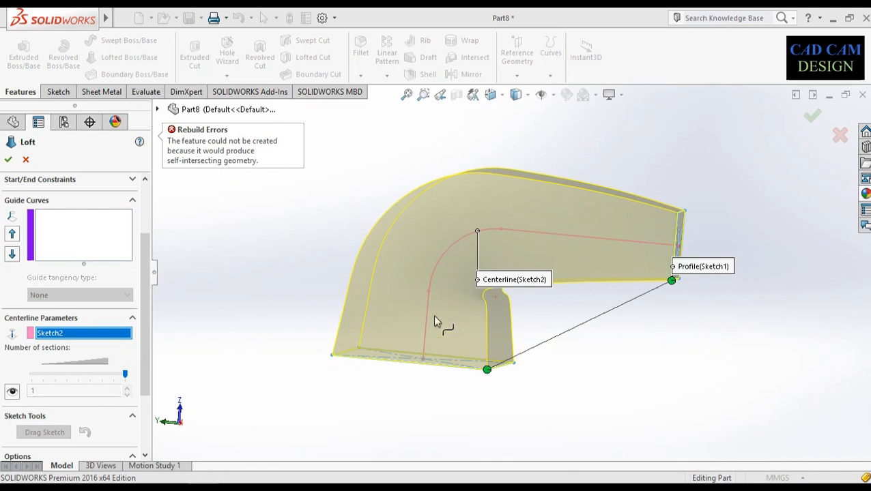
Step: Move the loft connector on the square profile to the corner directly above it and complete the loft
middle_drag(495, 311, 415, 302)
drag(473, 278, 474, 210)
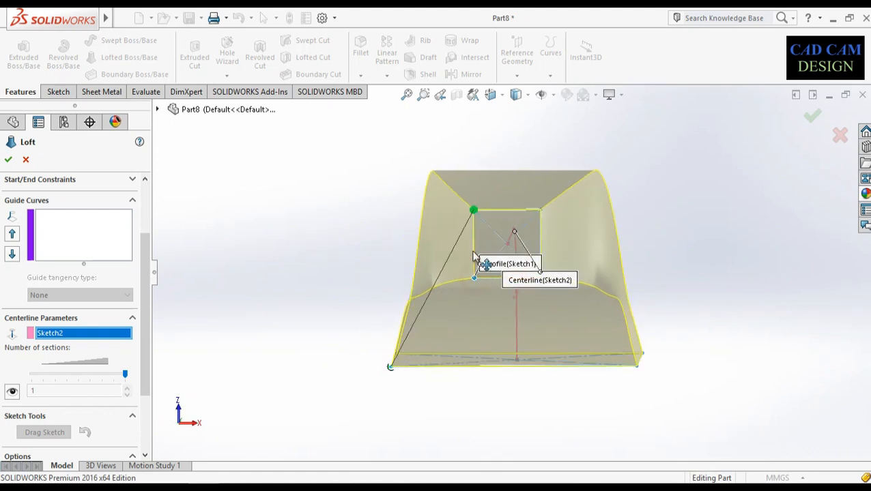
middle_drag(475, 334, 492, 367)
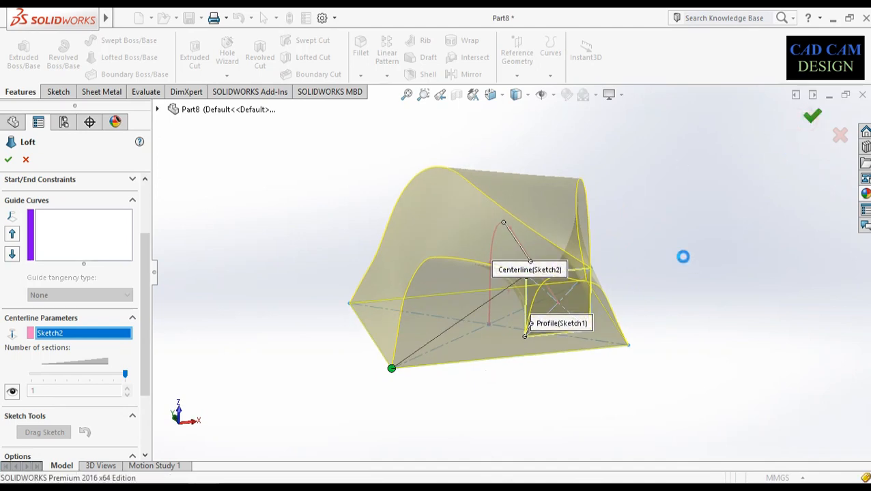
key(Return)
Step: Reopen the loft feature, reposition its profile connectors onto other corners, and accept the edit
middle_drag(572, 313, 588, 281)
click(24, 298)
click(34, 272)
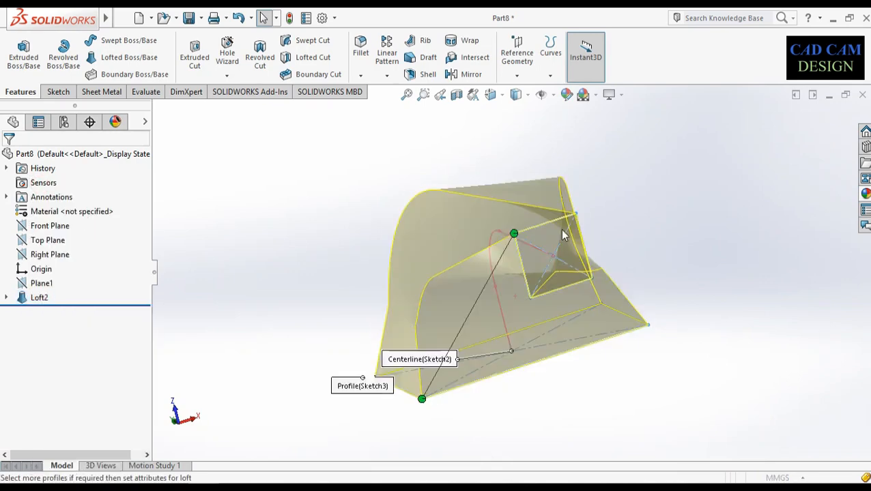
middle_drag(561, 231, 567, 249)
drag(520, 258, 438, 269)
drag(439, 403, 434, 405)
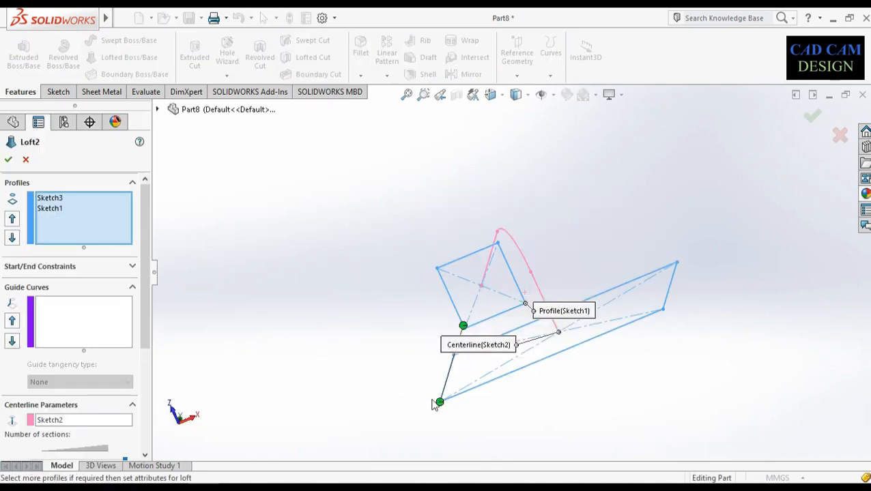
scroll(637, 336, down, 5)
scroll(597, 292, up, 5)
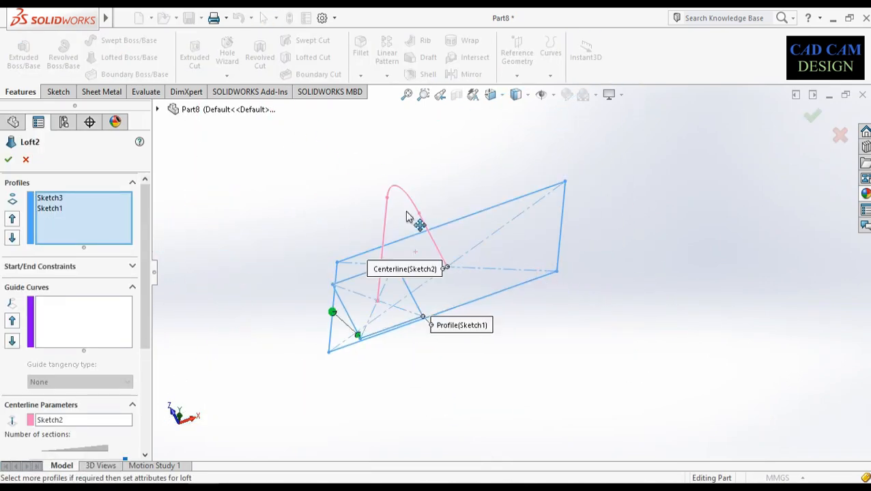
click(812, 116)
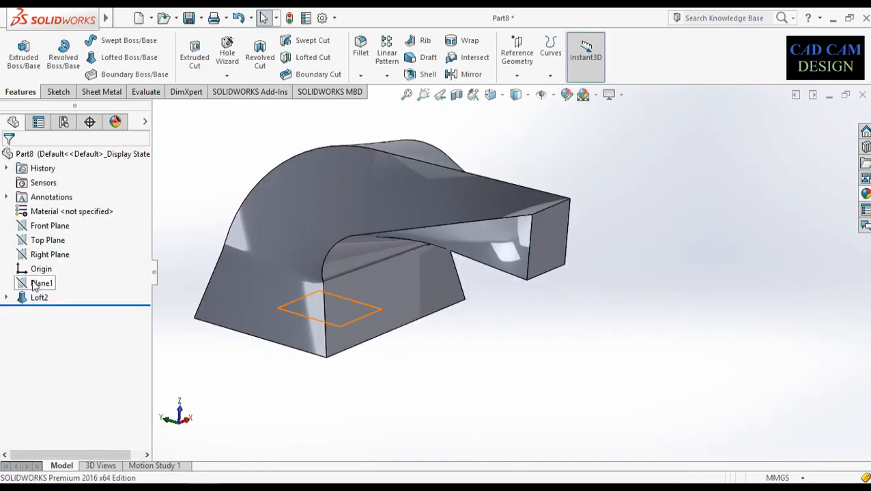
Step: Open the loft's square profile sketch for editing and view it face-on
click(7, 298)
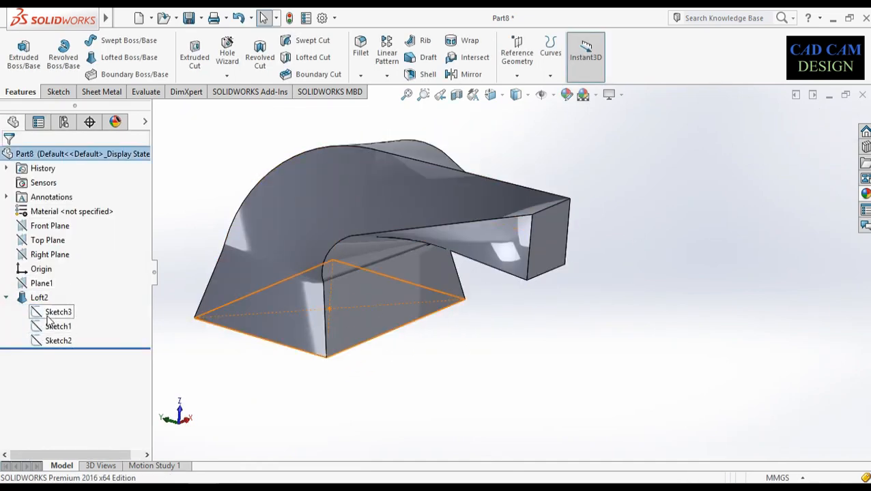
right_click(47, 329)
click(60, 266)
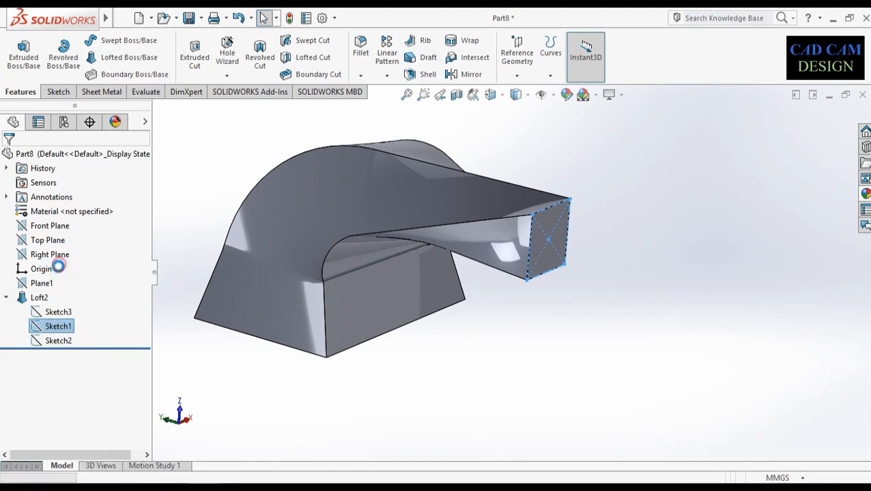
right_click(62, 329)
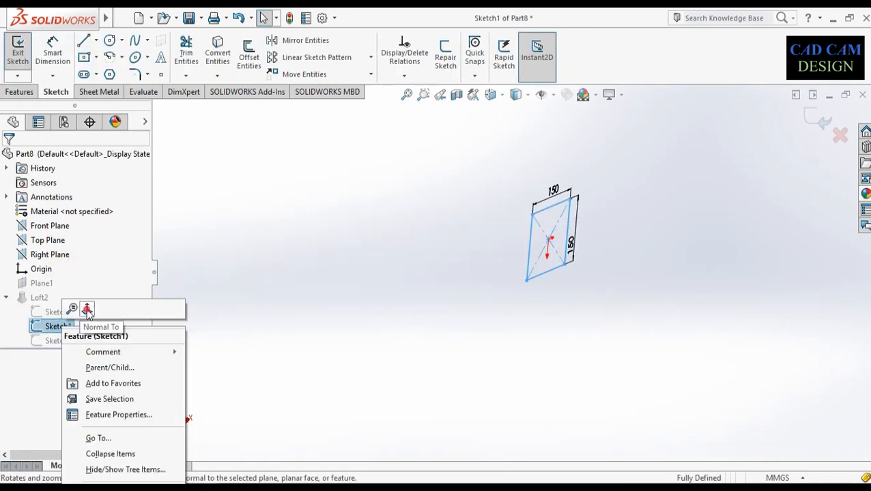
click(85, 310)
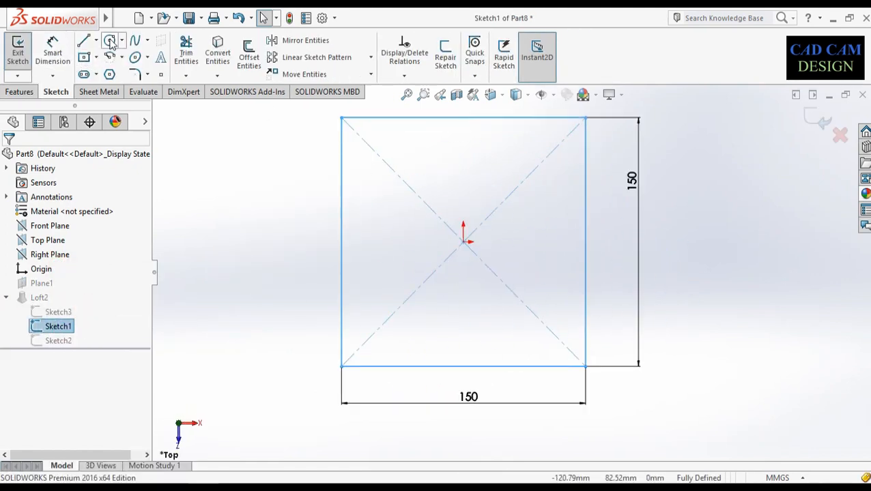
Step: Sketch a circle centered on the origin around the square, about 375 mm in diameter
click(108, 42)
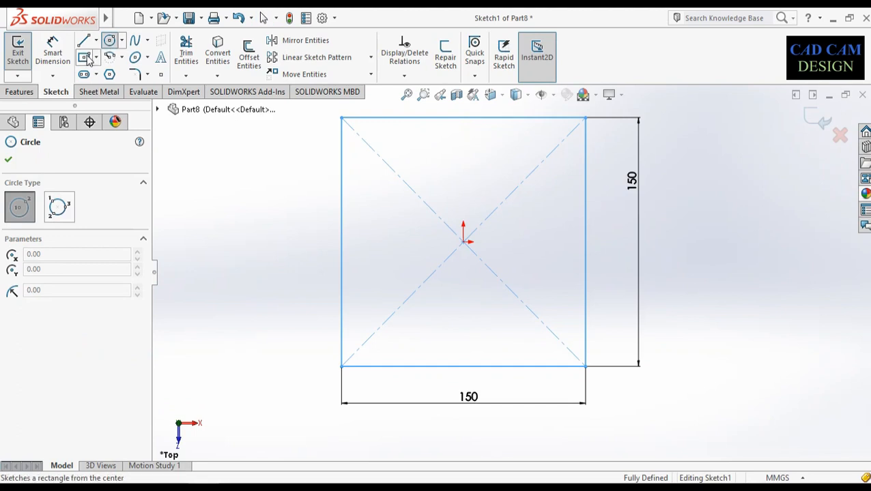
click(464, 242)
scroll(696, 258, up, 2)
click(691, 255)
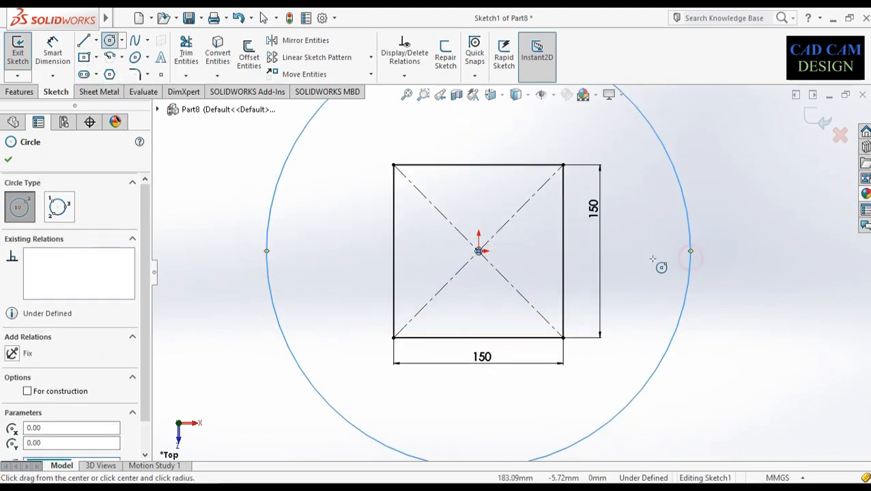
key(Escape)
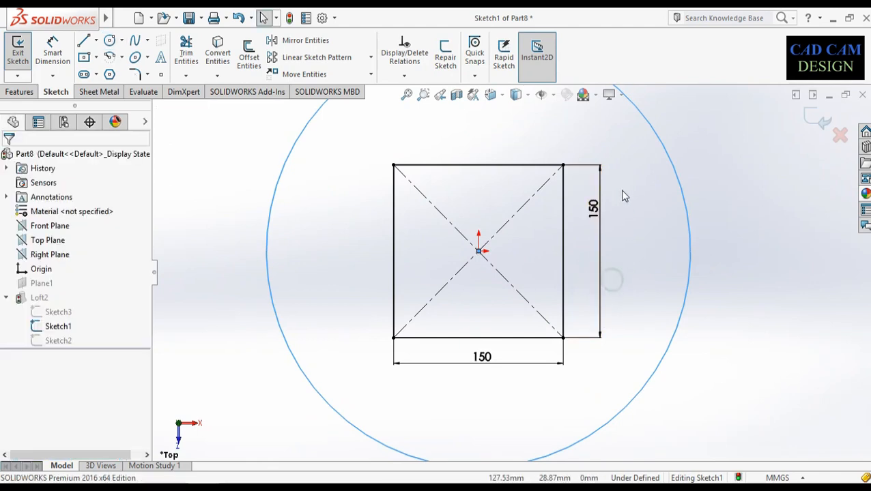
Step: Dimension the circle's diameter to 200 mm
click(684, 193)
click(655, 217)
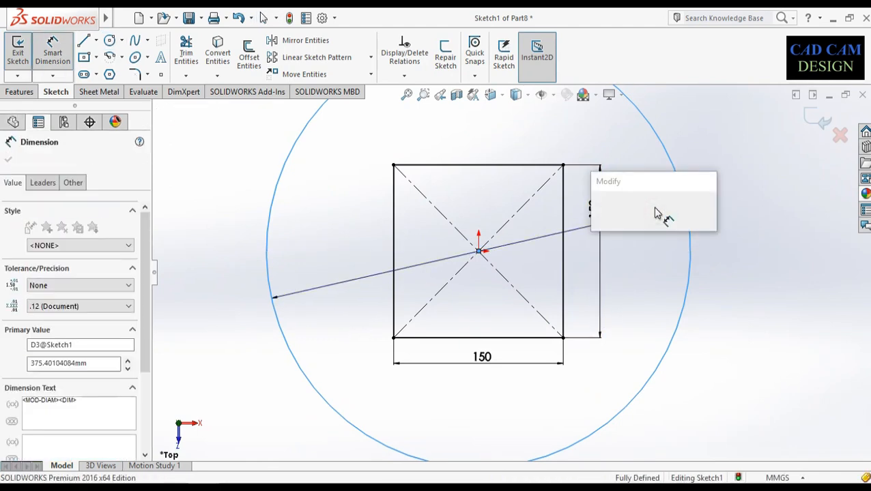
text(200)
key(Return)
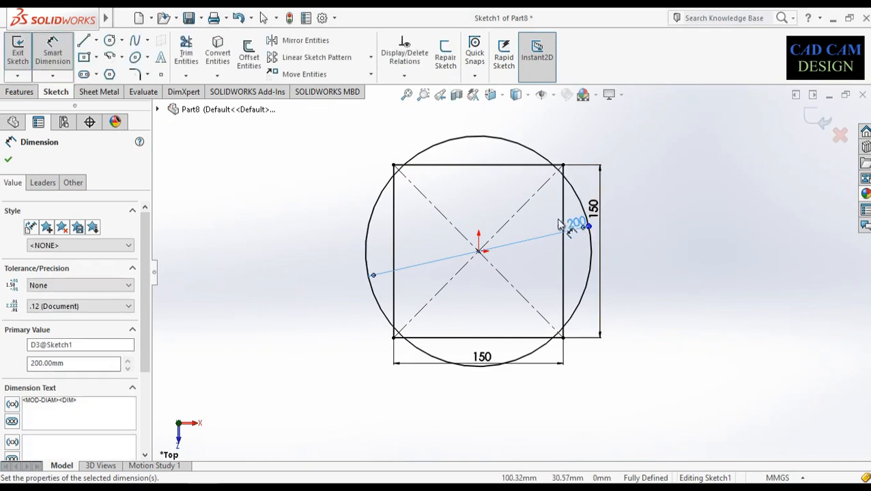
key(Escape)
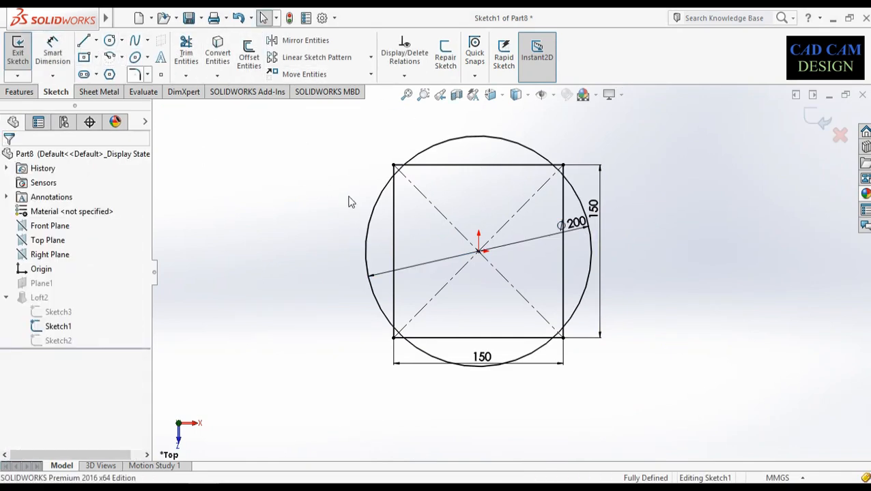
Step: Delete the square's four sides and both diagonals, leaving only the circle, and exit the sketch
click(438, 166)
key(Delete)
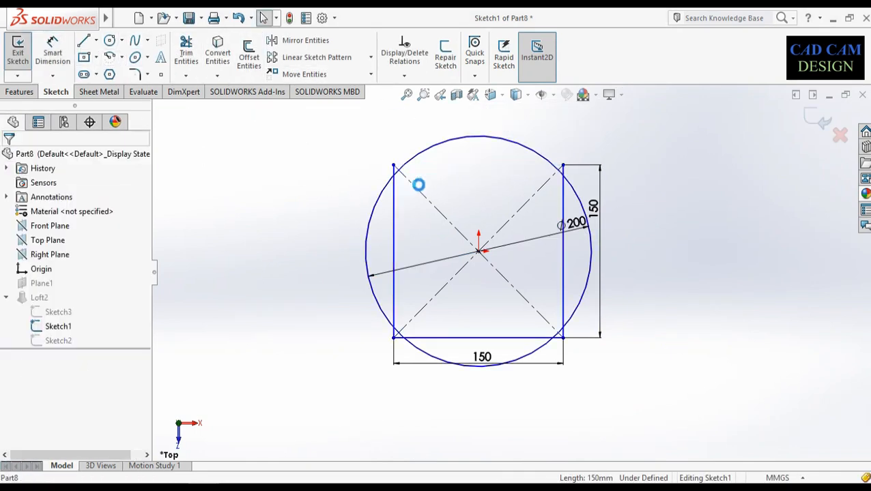
click(421, 197)
key(Delete)
click(395, 212)
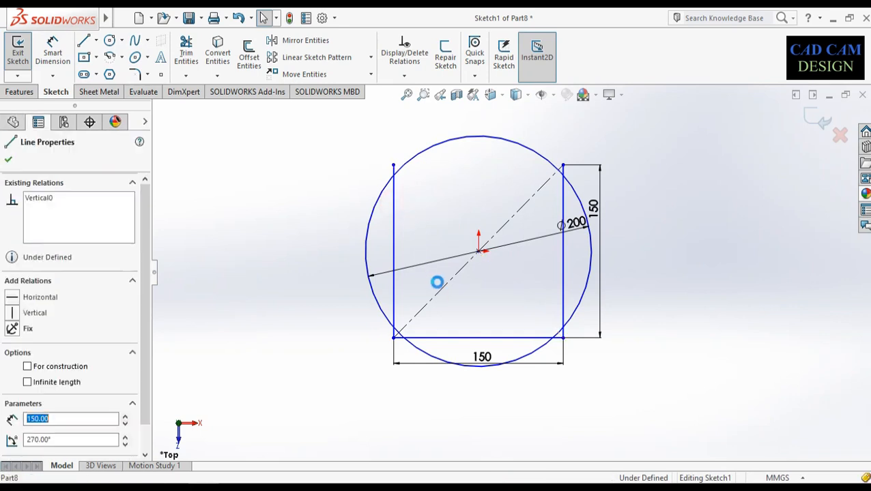
key(Delete)
click(448, 290)
key(Delete)
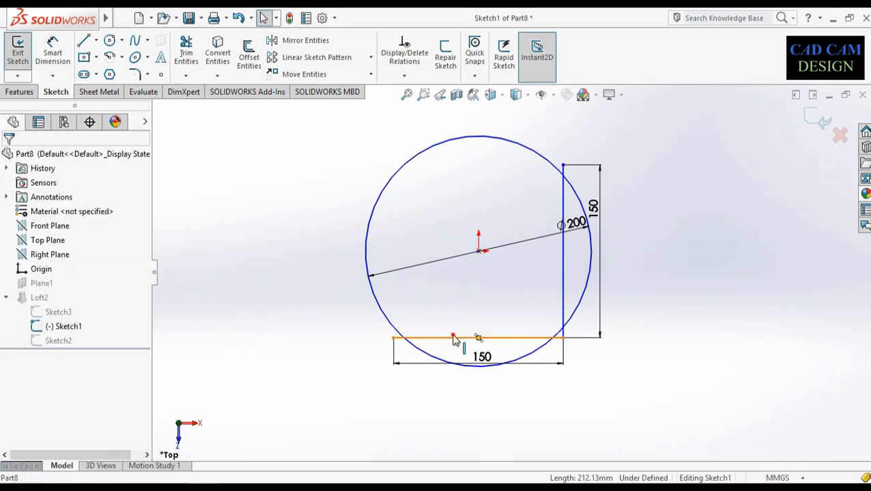
click(507, 322)
key(Delete)
click(382, 254)
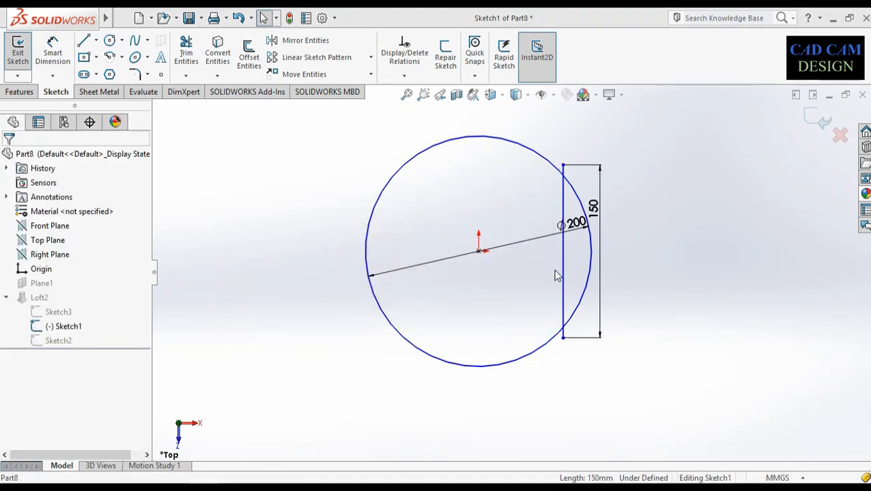
click(564, 280)
key(Delete)
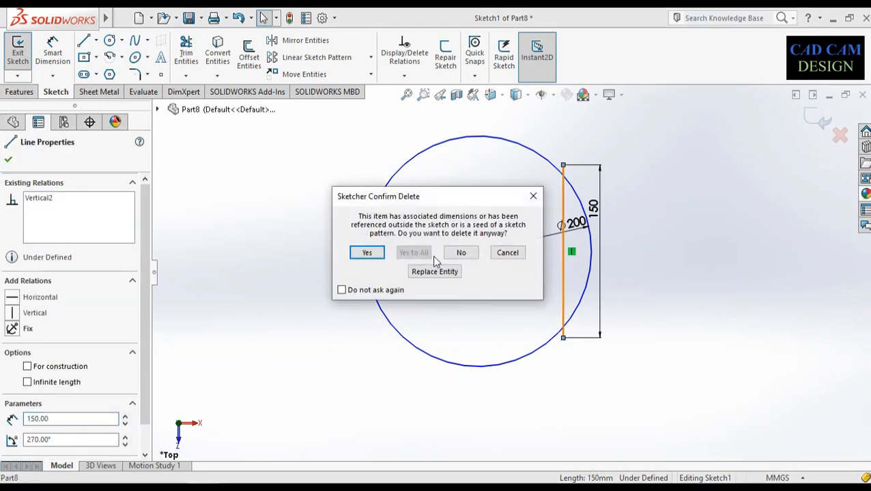
click(374, 254)
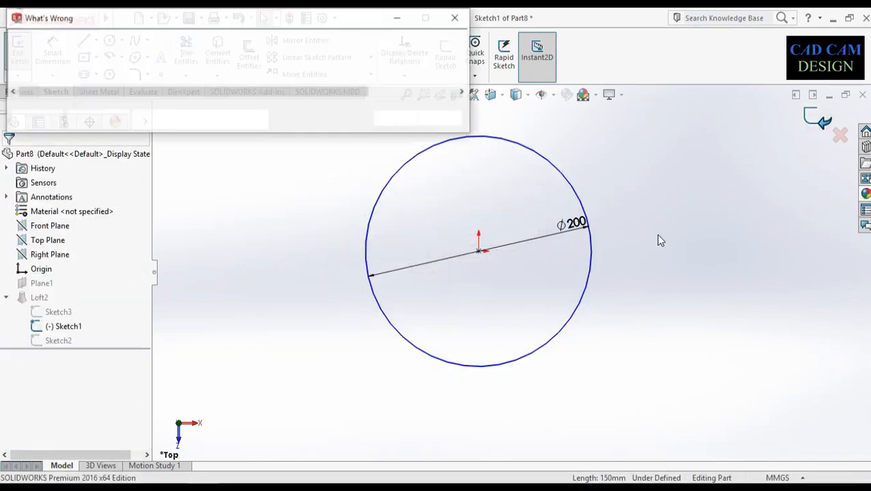
click(395, 121)
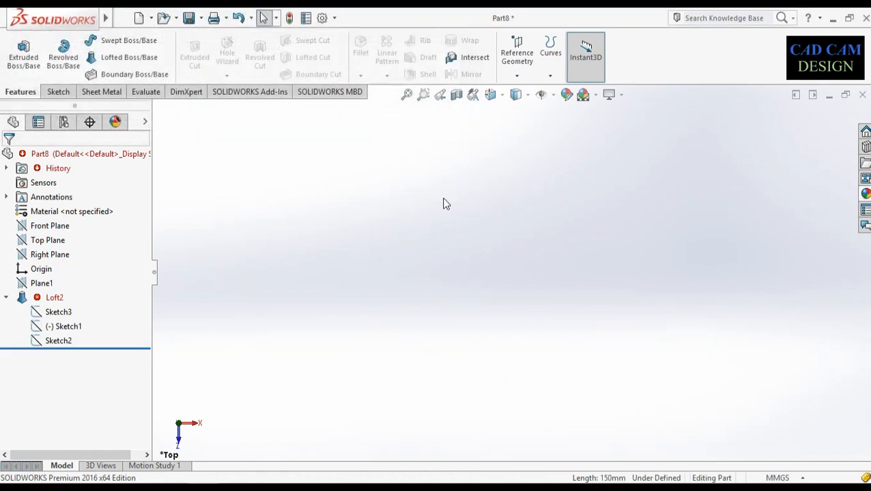
Step: Delete the loft feature while keeping its profile and path sketches
right_click(48, 301)
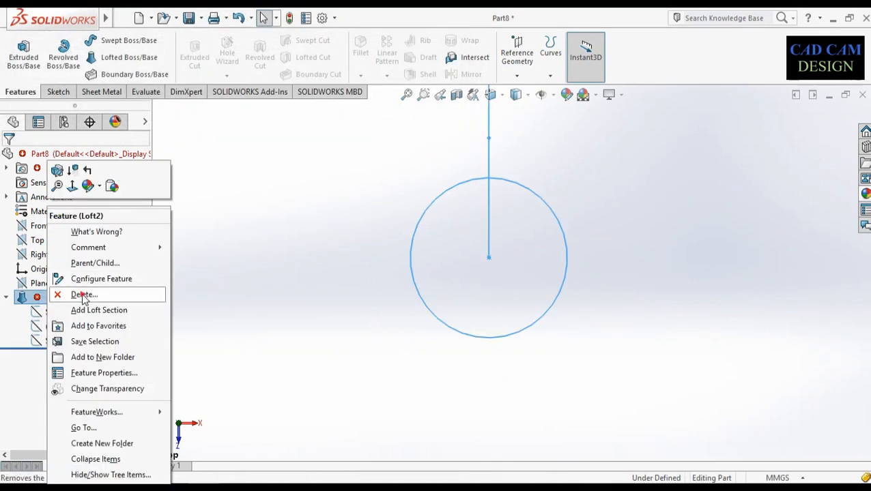
click(79, 293)
click(505, 190)
scroll(504, 245, up, 3)
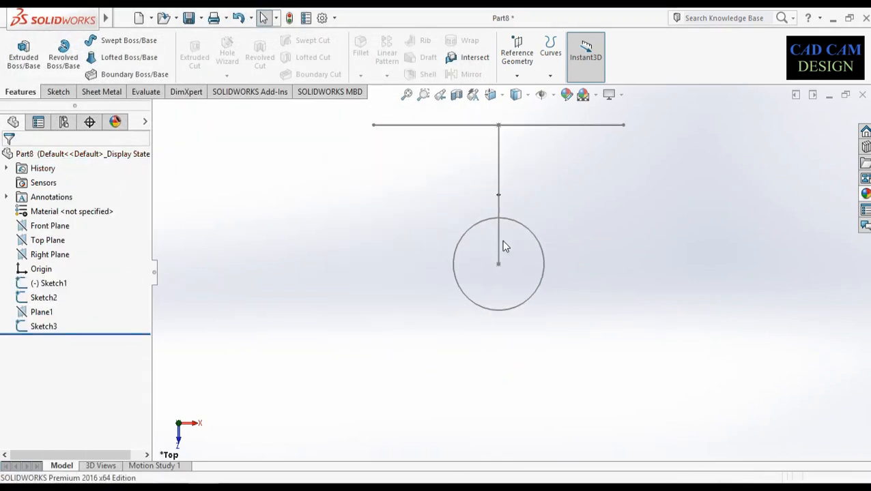
mouse_move(504, 245)
middle_down()
mouse_move(451, 247)
mouse_move(452, 194)
mouse_move(460, 290)
mouse_move(495, 235)
mouse_move(483, 352)
mouse_move(491, 265)
mouse_move(488, 290)
middle_up()
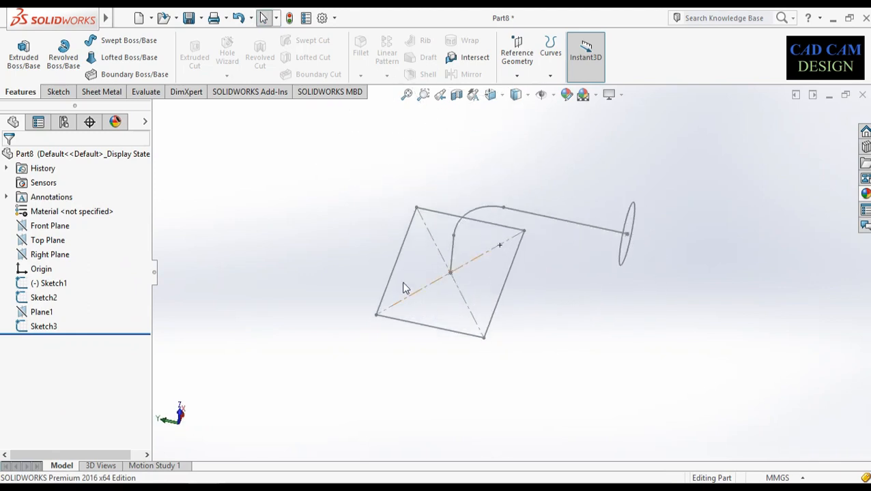
Step: Edit the rectangle profile sketch, set its 550 mm side to 350 mm, and exit the sketch
right_click(31, 330)
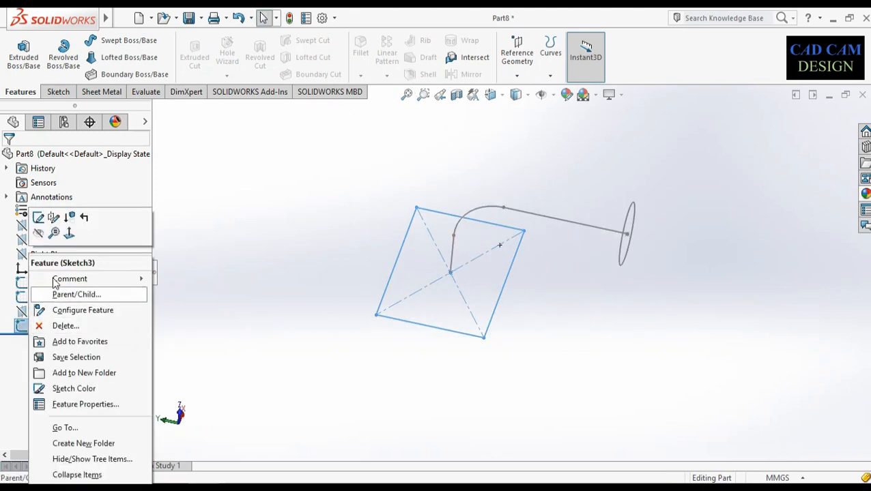
click(38, 215)
double_click(524, 268)
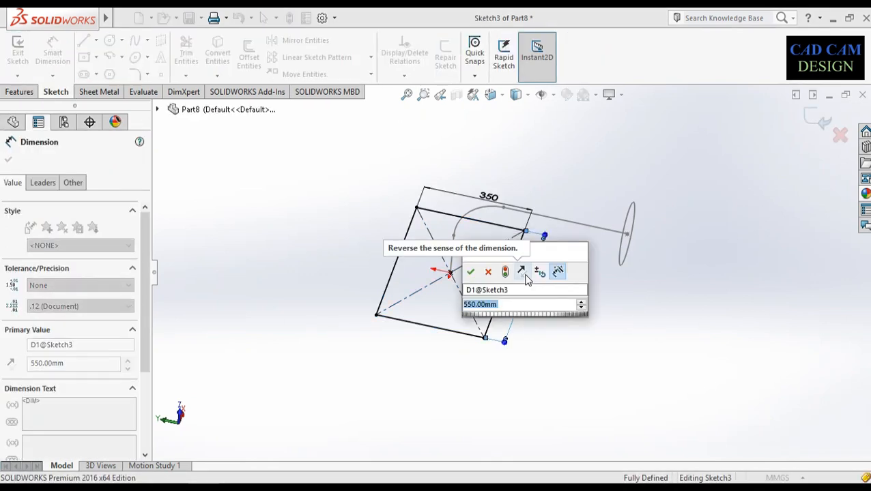
text(350)
key(Return)
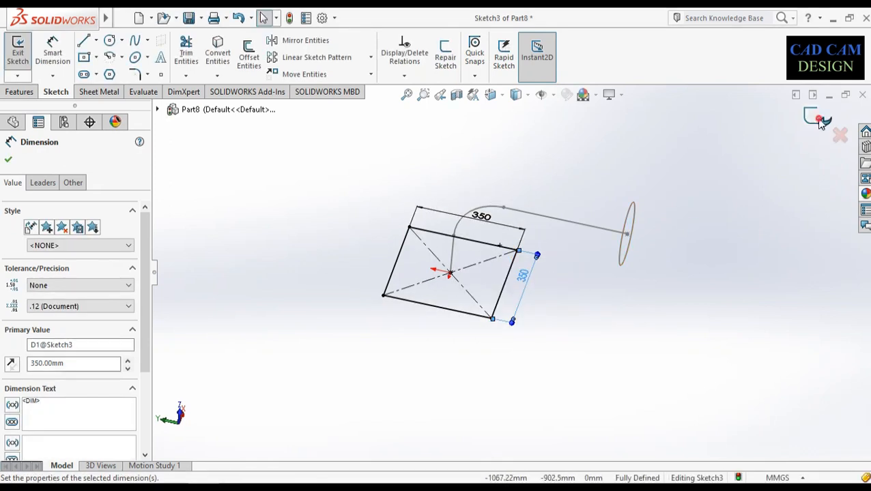
click(819, 121)
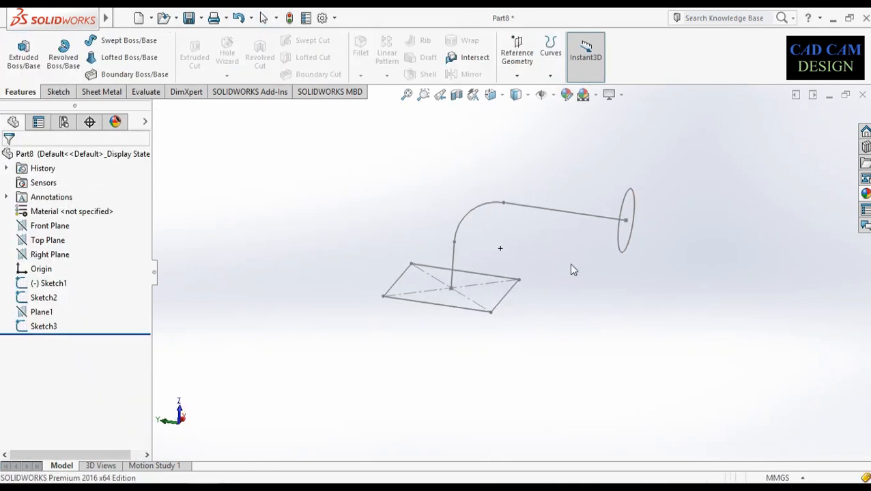
click(126, 58)
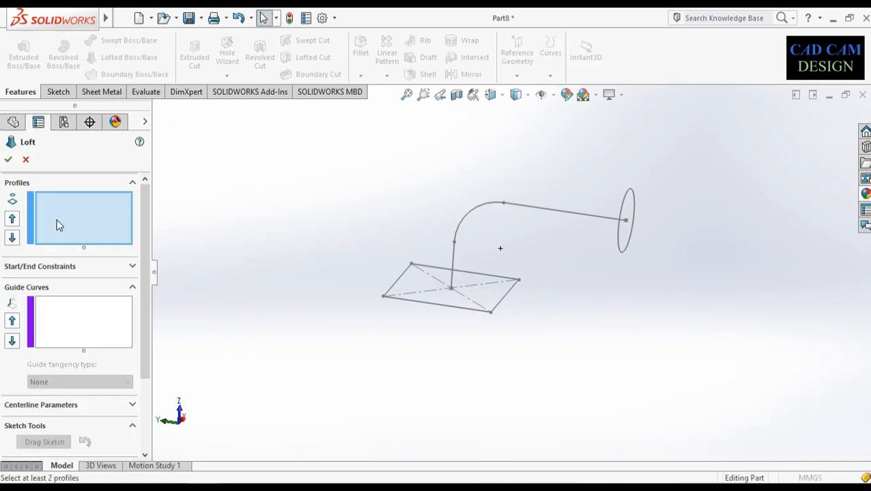
click(431, 305)
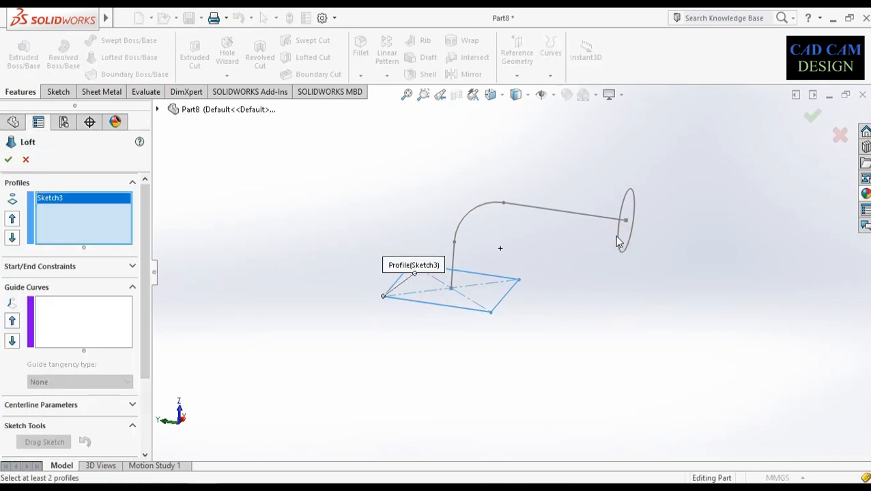
click(617, 235)
mouse_move(608, 247)
middle_down()
mouse_move(589, 248)
mouse_move(540, 292)
mouse_move(533, 324)
middle_up()
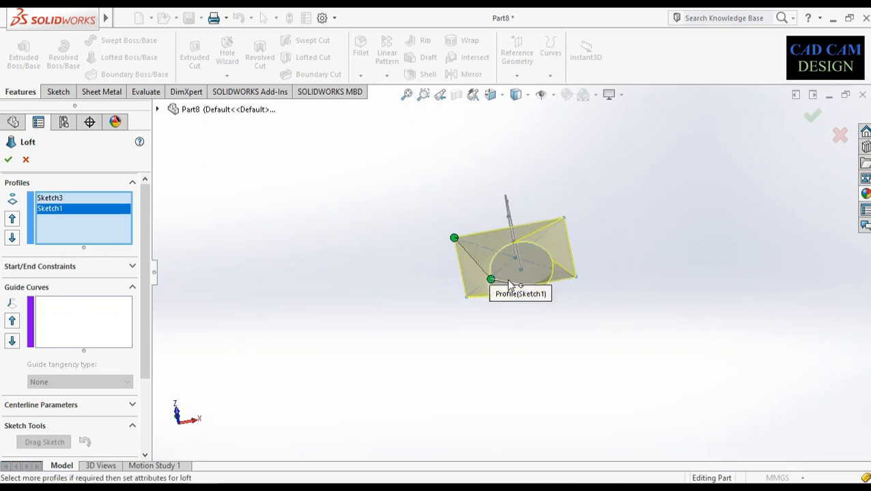
scroll(509, 286, down, 5)
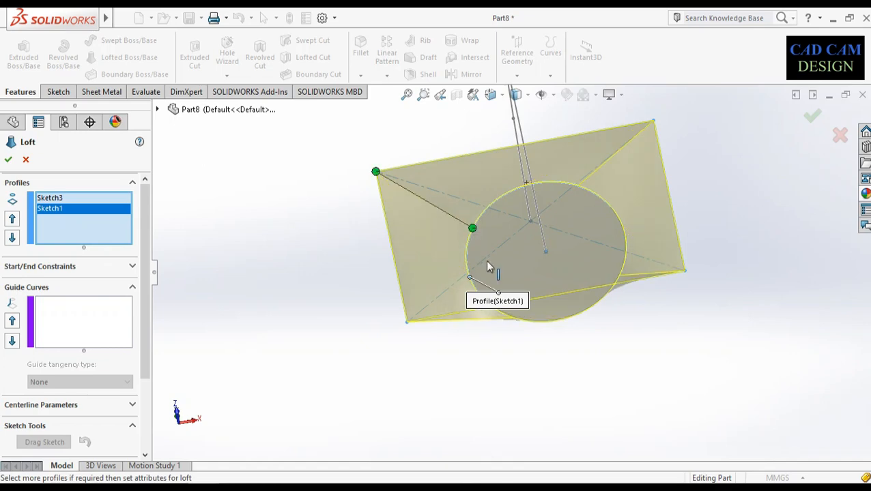
drag(475, 234, 483, 212)
middle_drag(515, 244, 375, 199)
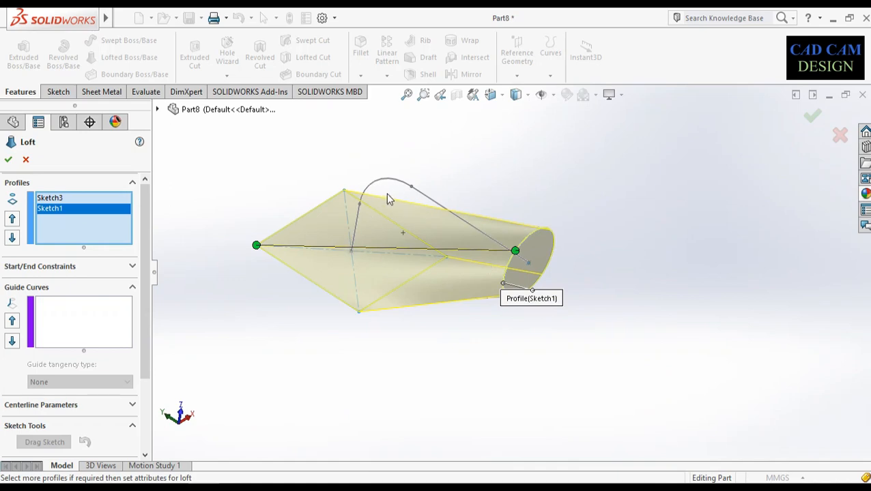
scroll(276, 256, down, 3)
middle_drag(330, 315, 346, 297)
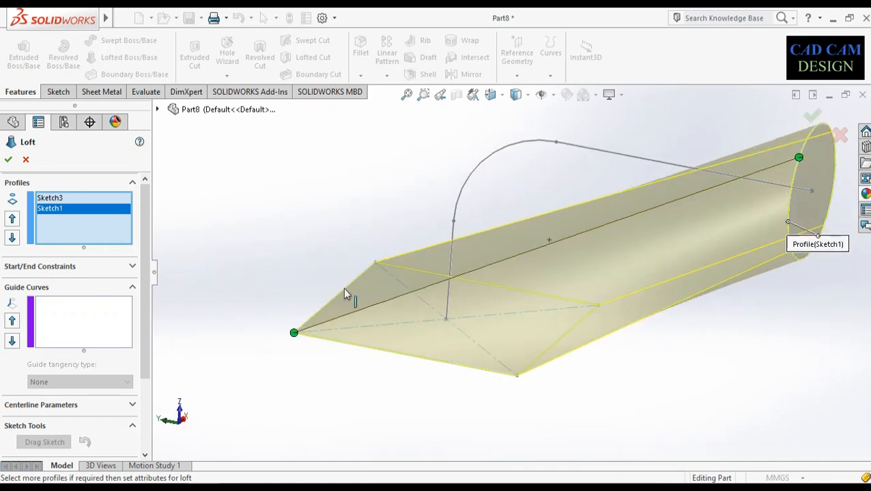
key(space)
click(548, 233)
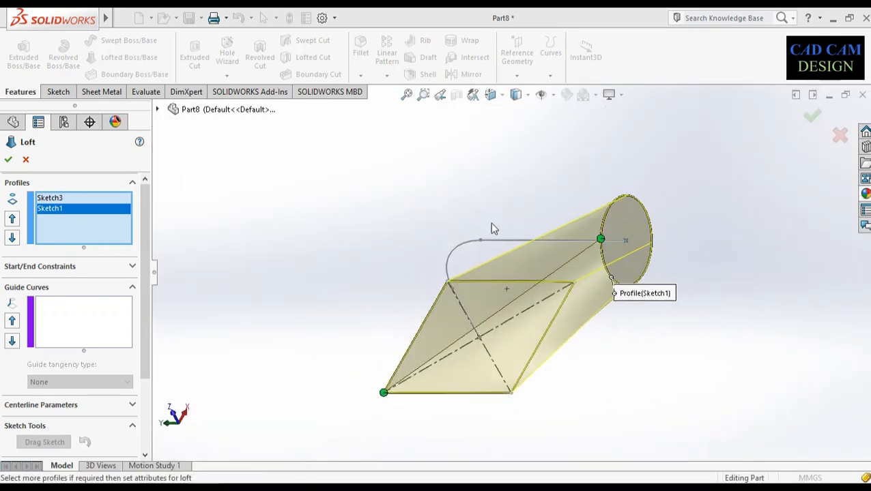
middle_drag(480, 324, 471, 341)
scroll(141, 308, down, 3)
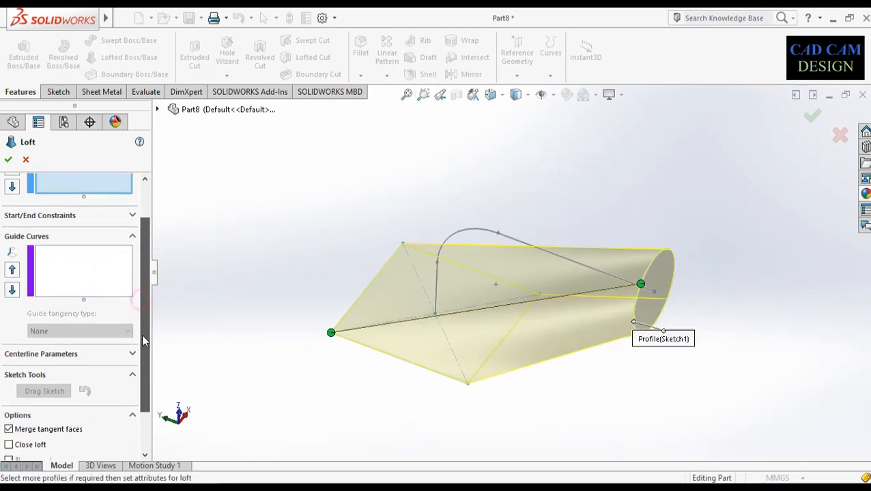
click(111, 353)
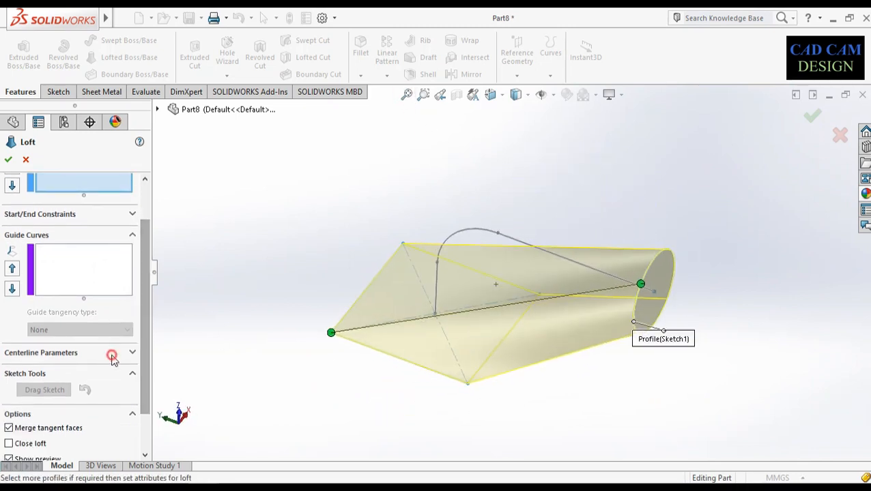
click(451, 239)
mouse_move(490, 391)
middle_down()
mouse_move(519, 235)
mouse_move(520, 281)
mouse_move(504, 310)
middle_up()
scroll(507, 311, down, 3)
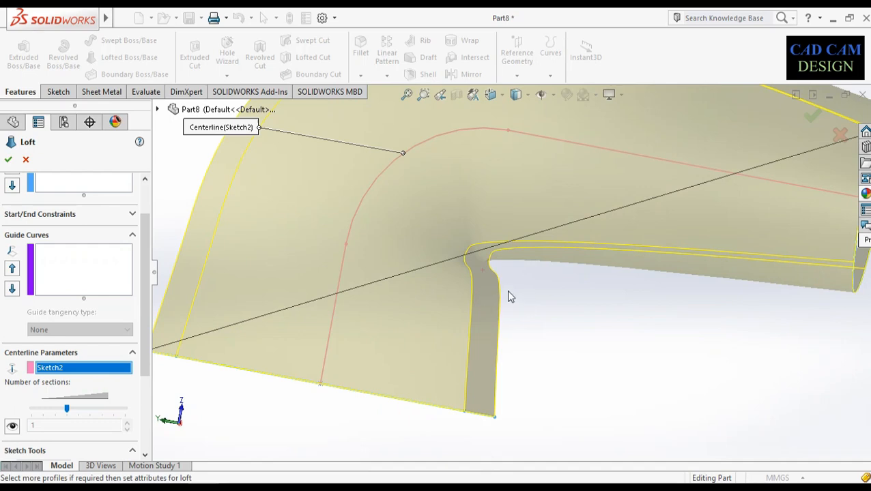
click(25, 161)
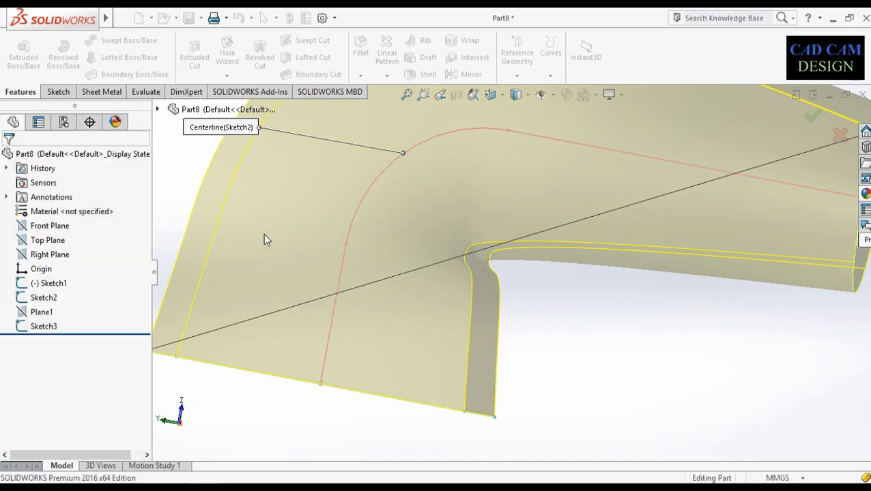
Step: Open the bent path sketch, check the angle between its two straight lines, and exit without adding a dimension
right_click(41, 302)
click(68, 218)
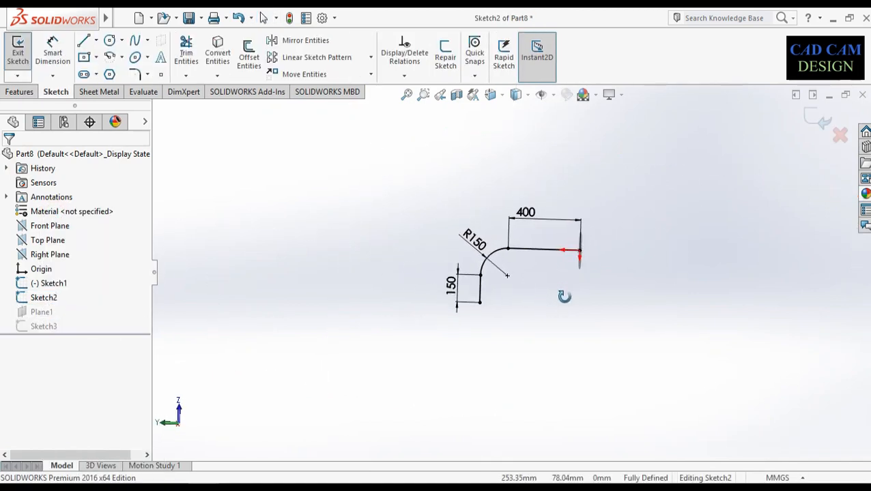
scroll(528, 284, down, 3)
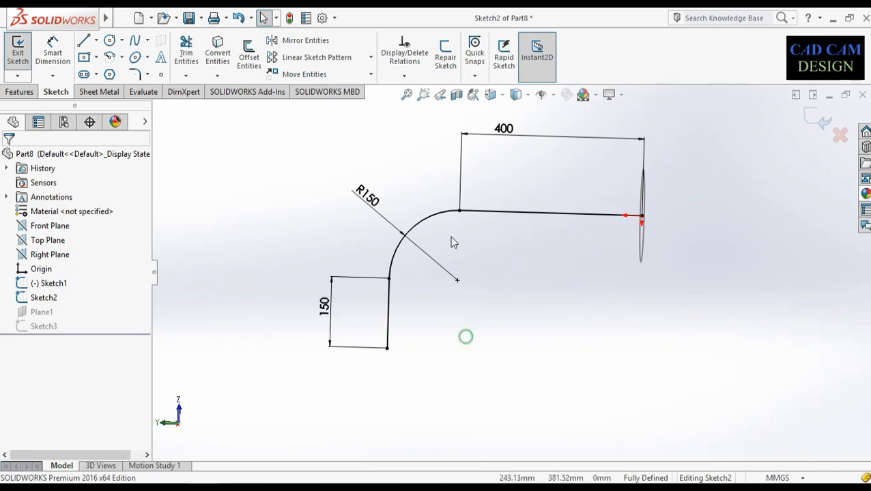
right_drag(466, 336, 451, 238)
click(389, 292)
click(505, 211)
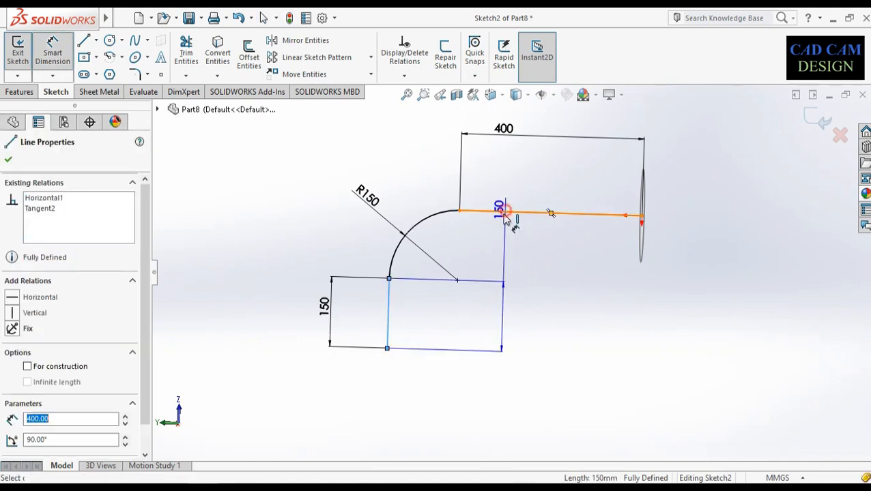
key(Escape)
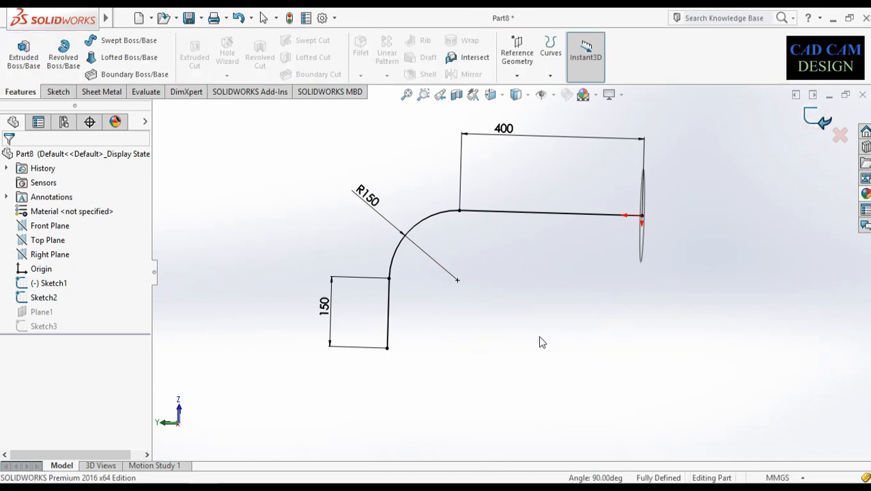
middle_drag(483, 333, 473, 343)
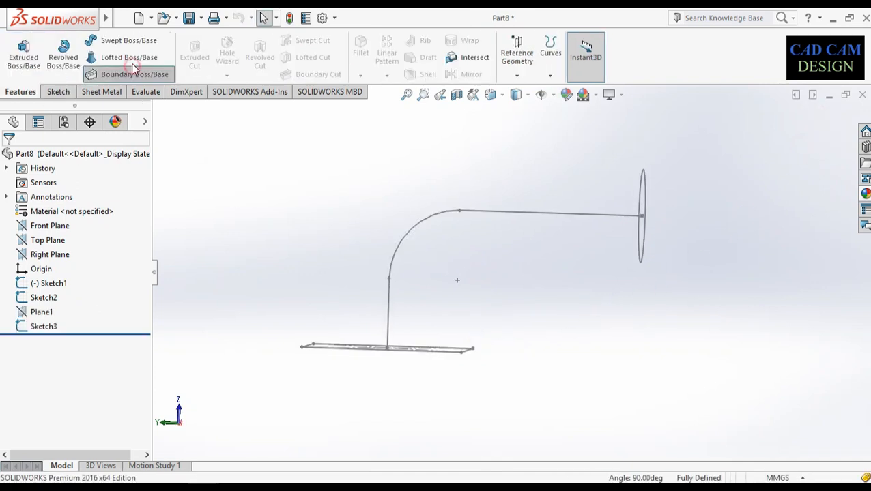
Step: Start a loft with the 350 mm square and the circle as profiles, picking the square at a corner
click(26, 160)
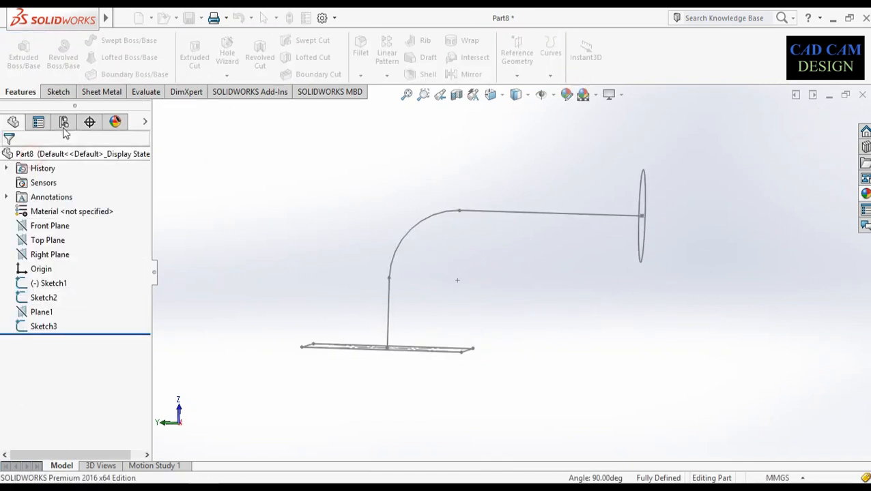
click(121, 61)
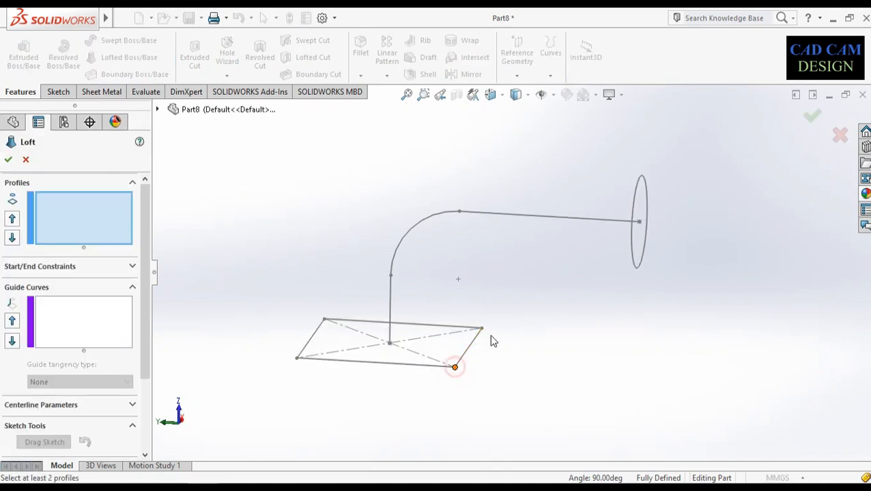
click(455, 367)
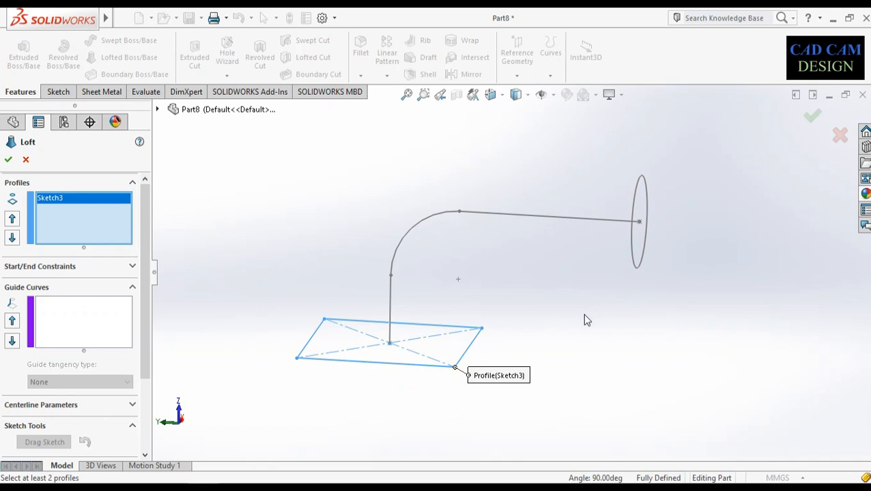
click(636, 252)
Step: Move the loft connector point along the circle until it lines up with the square's connected corner
mouse_move(607, 305)
middle_down()
mouse_move(608, 277)
mouse_move(557, 306)
mouse_move(535, 340)
mouse_move(523, 384)
mouse_move(514, 372)
middle_up()
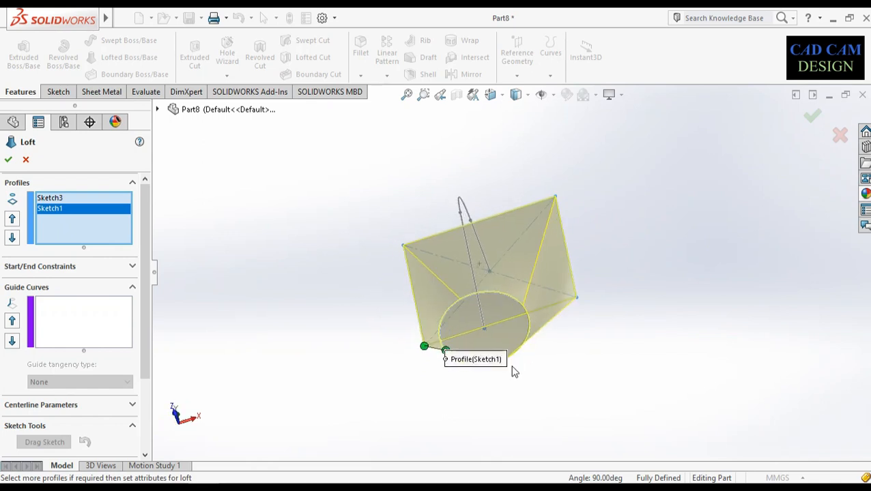
scroll(447, 351, down, 3)
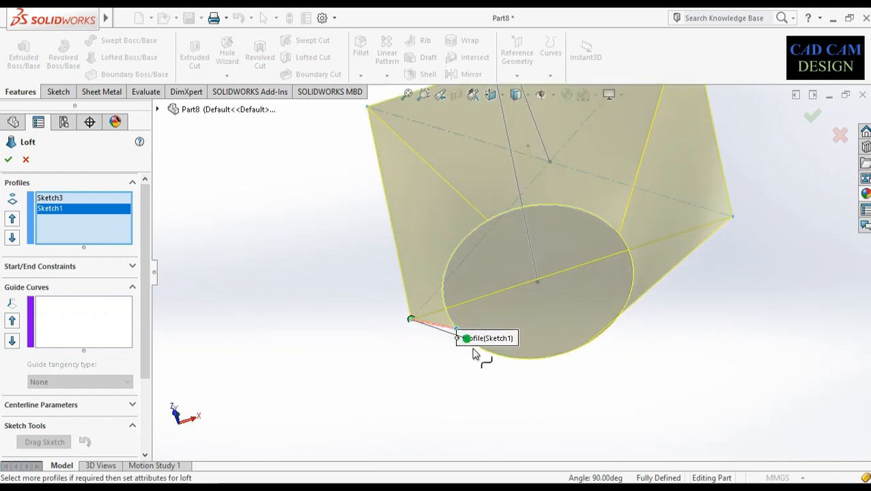
drag(473, 350, 478, 351)
middle_drag(486, 321, 512, 267)
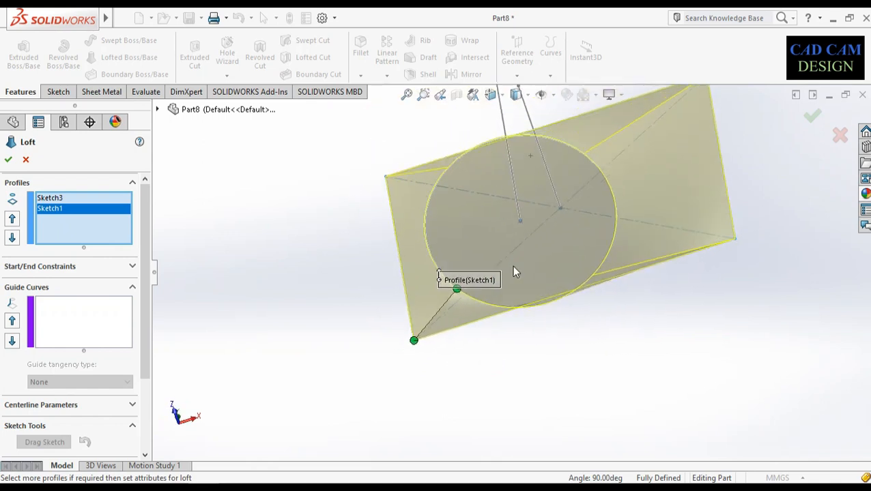
scroll(498, 286, down, 3)
drag(456, 273, 309, 278)
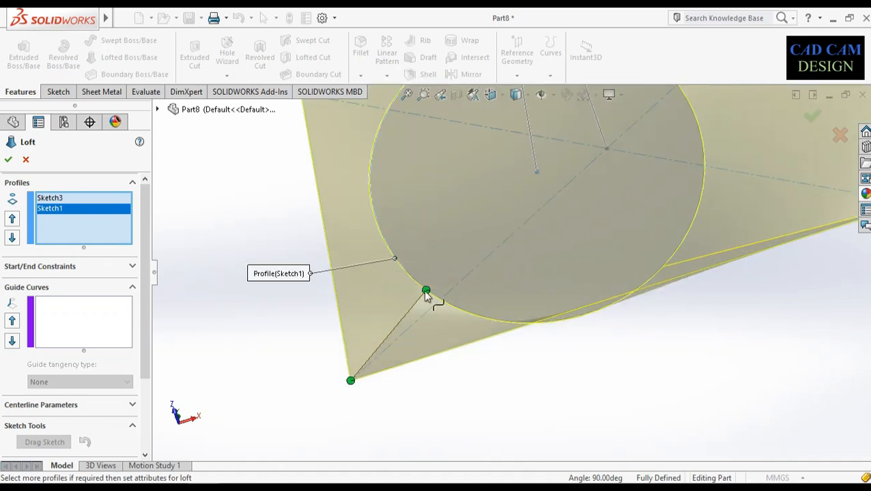
middle_drag(524, 304, 486, 240)
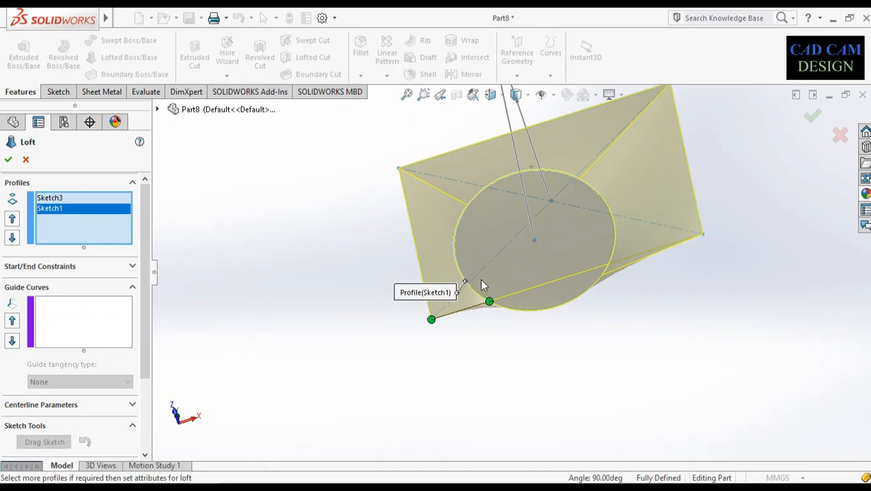
drag(476, 282, 480, 281)
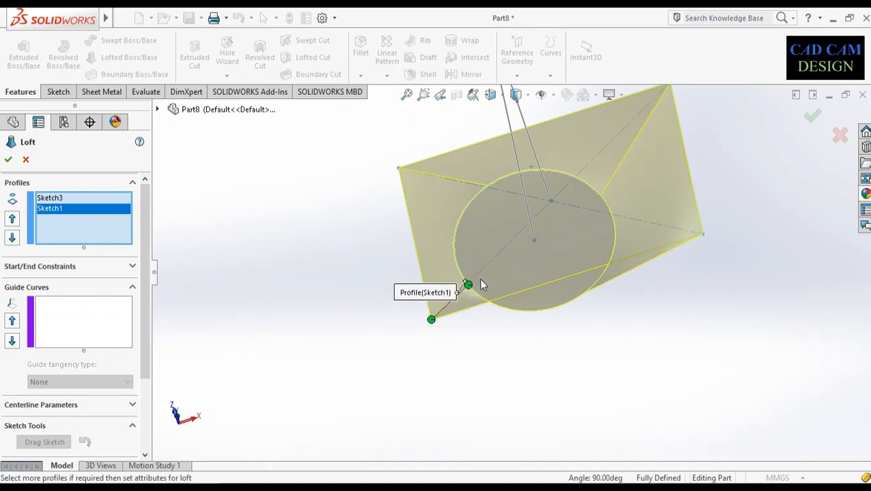
Step: Set the bent path sketch as the loft's centerline and create the loft
middle_drag(549, 223, 636, 254)
scroll(136, 314, down, 2)
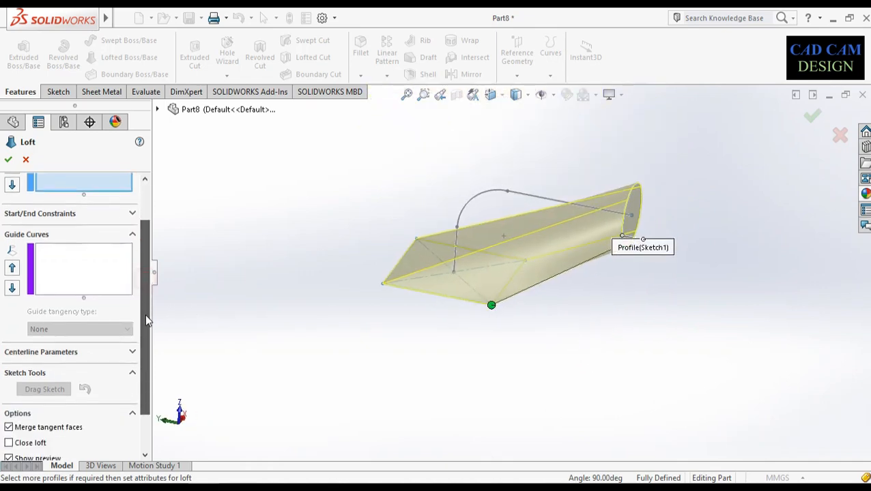
click(132, 351)
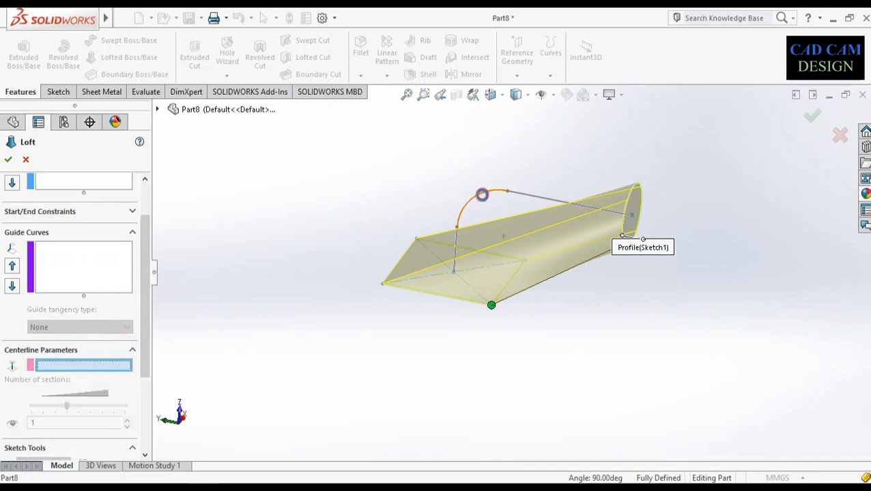
click(482, 194)
mouse_move(525, 259)
middle_down()
mouse_move(544, 194)
mouse_move(535, 202)
mouse_move(428, 197)
mouse_move(505, 193)
middle_up()
click(812, 117)
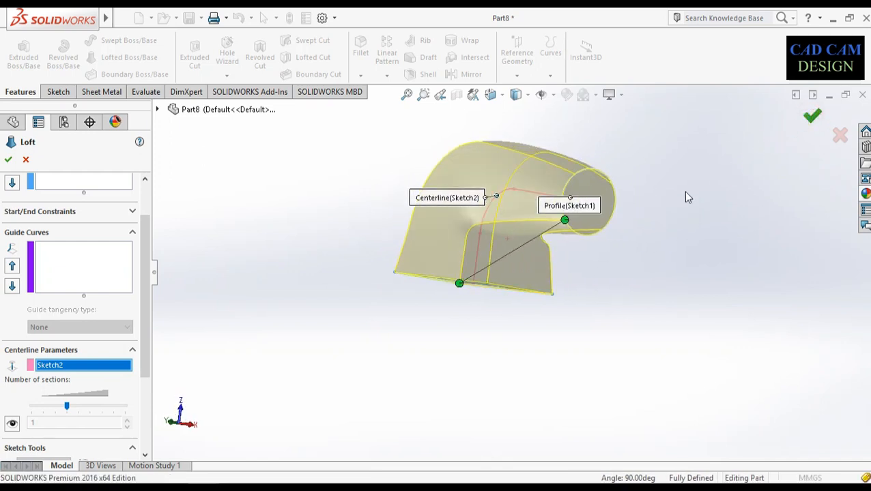
Step: Apply the metallic gold car paint appearance to the lofted body
middle_drag(470, 266, 558, 213)
scroll(559, 212, down, 3)
middle_drag(509, 263, 531, 254)
click(865, 195)
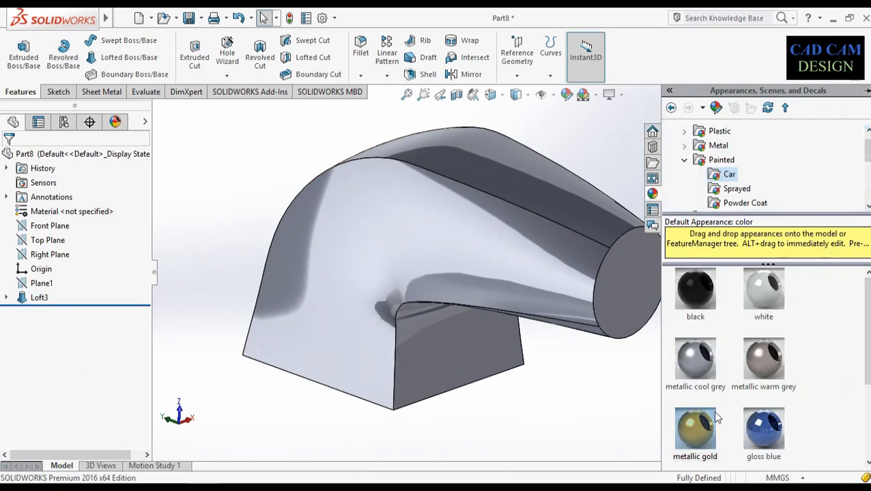
drag(716, 417, 532, 237)
click(539, 239)
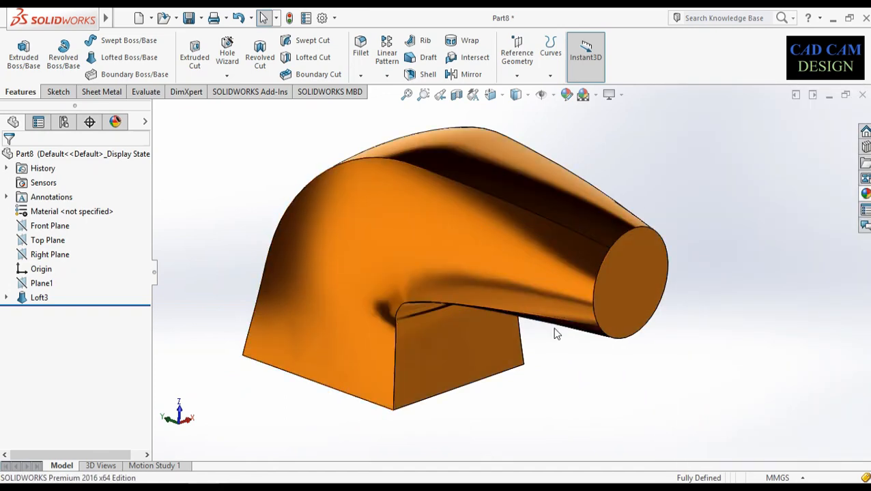
mouse_move(557, 333)
middle_down()
mouse_move(440, 305)
mouse_move(518, 321)
mouse_move(558, 362)
mouse_move(545, 349)
mouse_move(561, 334)
mouse_move(576, 346)
mouse_move(559, 341)
middle_up()
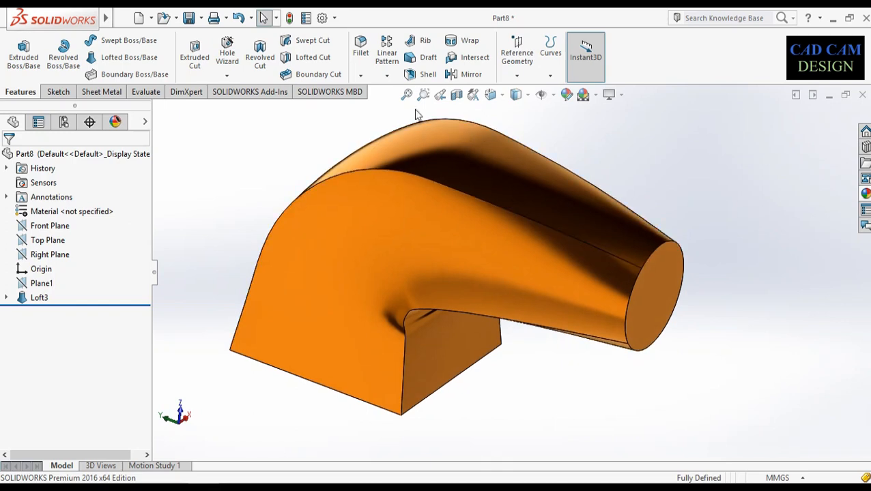
Step: Shell the lofted body to a 5 mm wall, removing the circular end face and the square base face, with the preview shown
scroll(522, 293, up, 4)
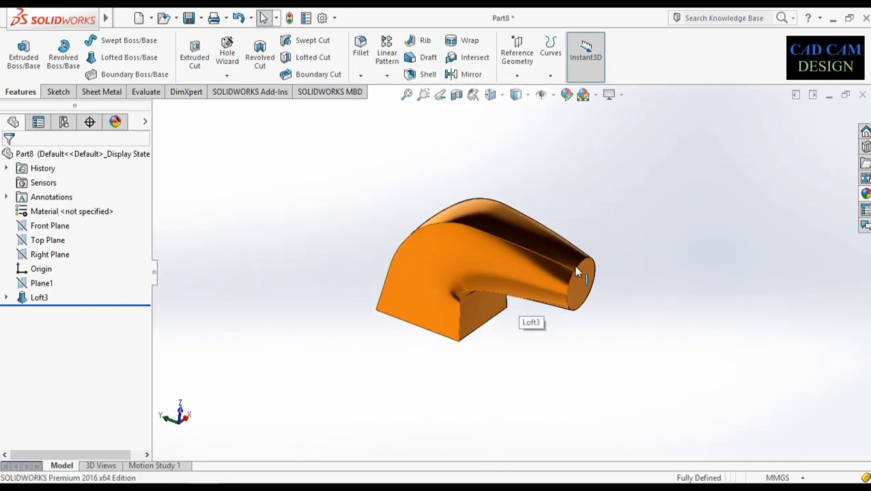
middle_drag(518, 294, 514, 277)
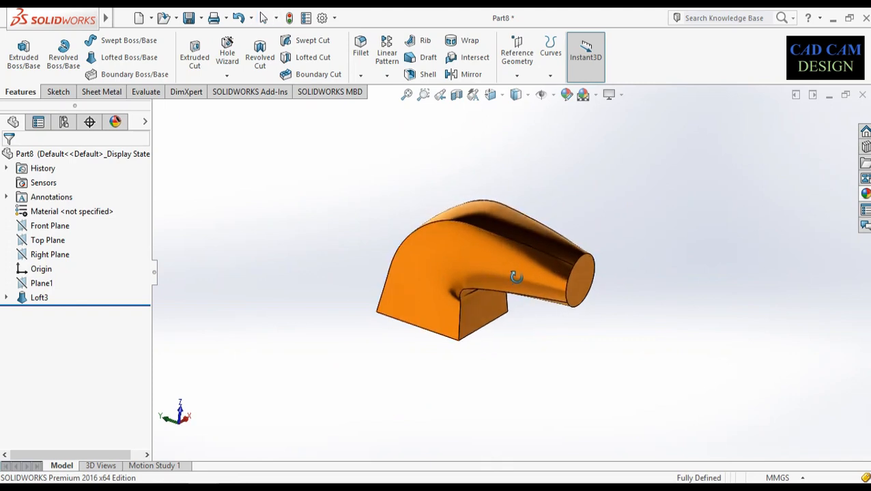
click(425, 75)
click(581, 282)
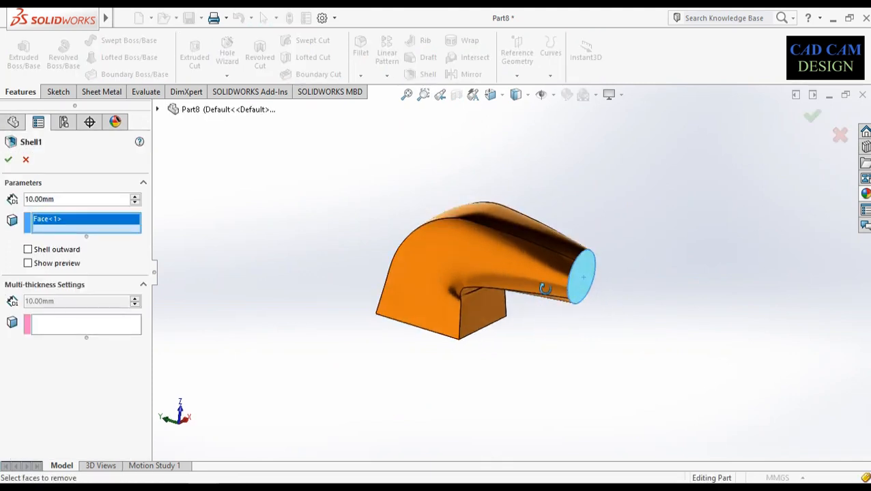
middle_drag(582, 282, 436, 320)
click(460, 318)
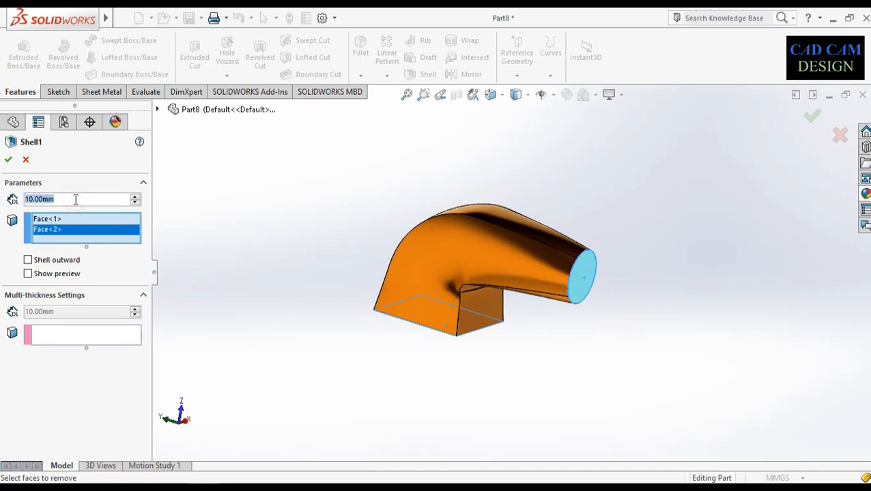
text(5)
key(Return)
click(27, 271)
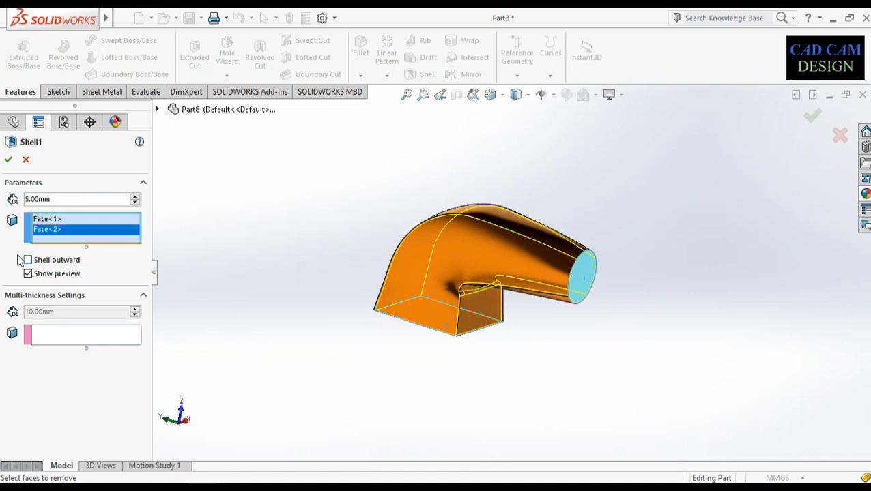
click(8, 160)
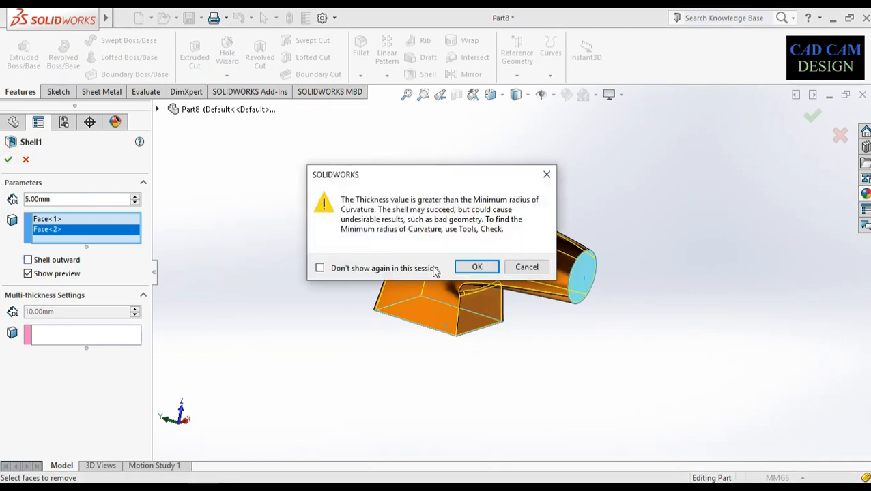
click(469, 268)
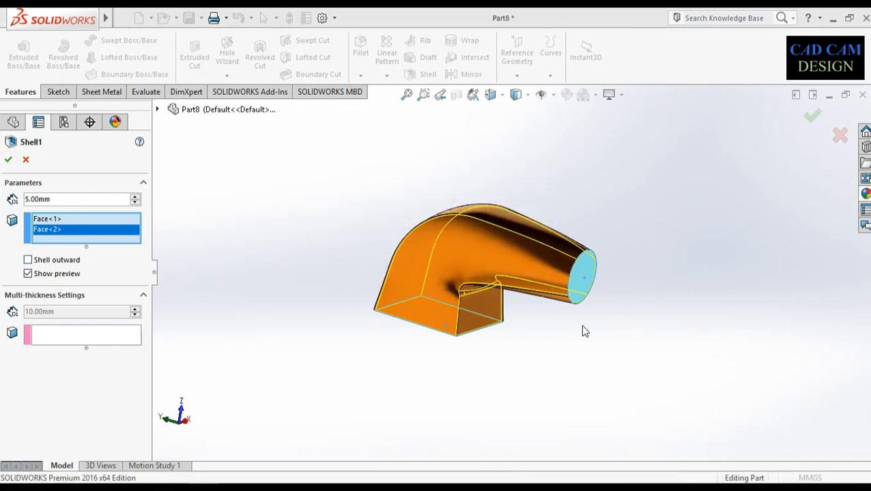
Step: Section the shelled body along the Right Plane and examine its hollow interior and wall from several angles
middle_drag(558, 320, 542, 307)
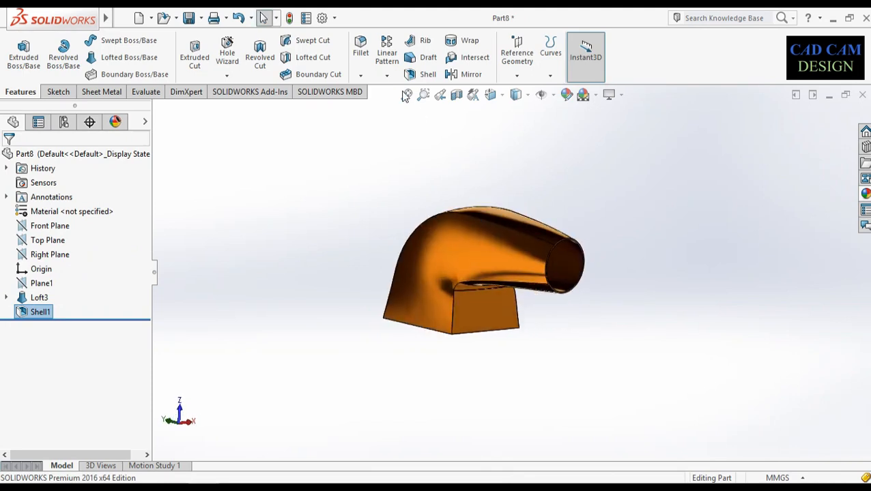
click(455, 94)
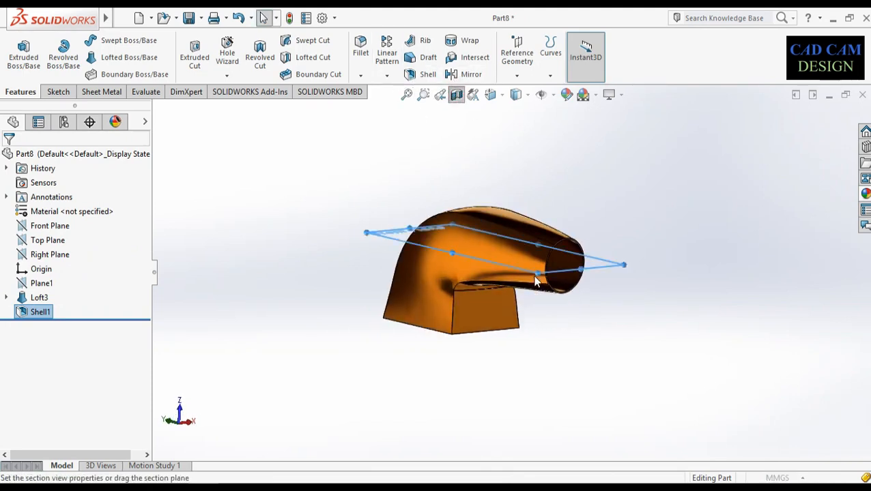
click(49, 403)
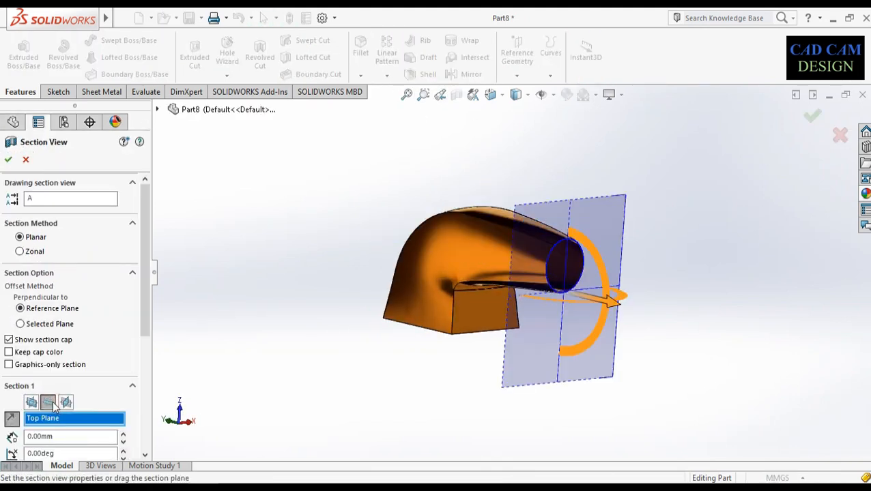
click(67, 402)
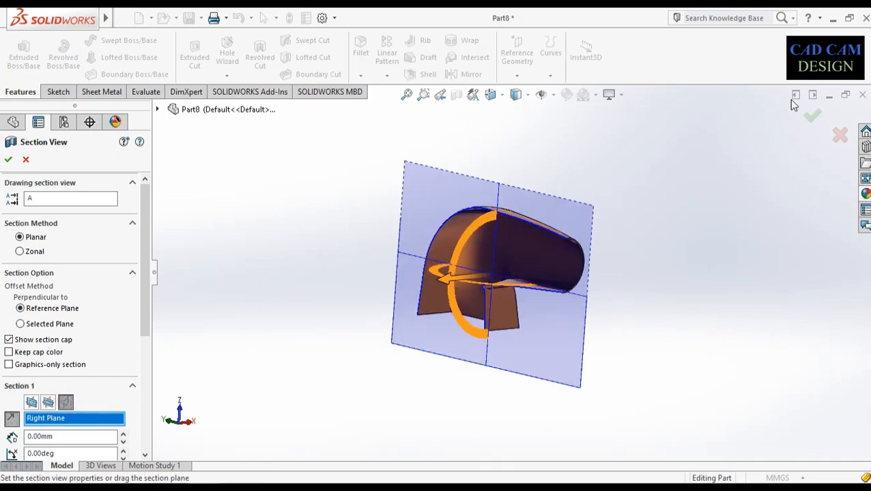
click(812, 116)
middle_drag(660, 277, 746, 334)
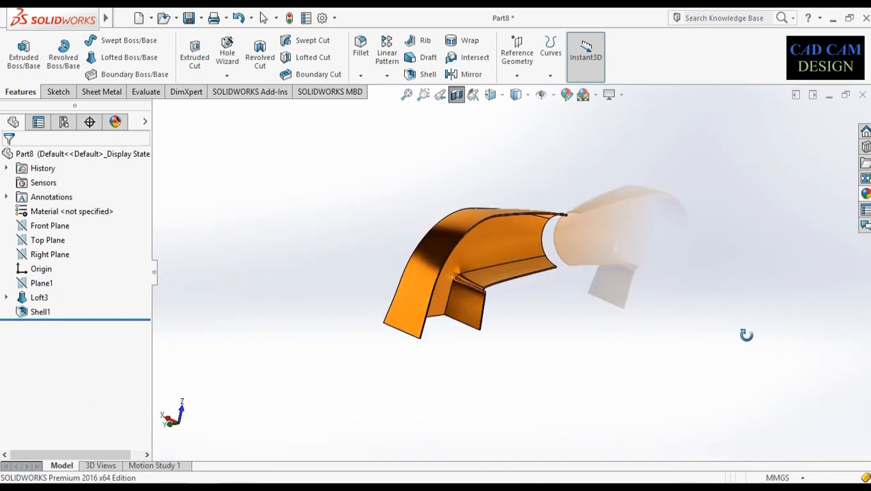
scroll(638, 255, down, 2)
mouse_move(365, 293)
middle_down()
mouse_move(360, 259)
mouse_move(362, 290)
middle_up()
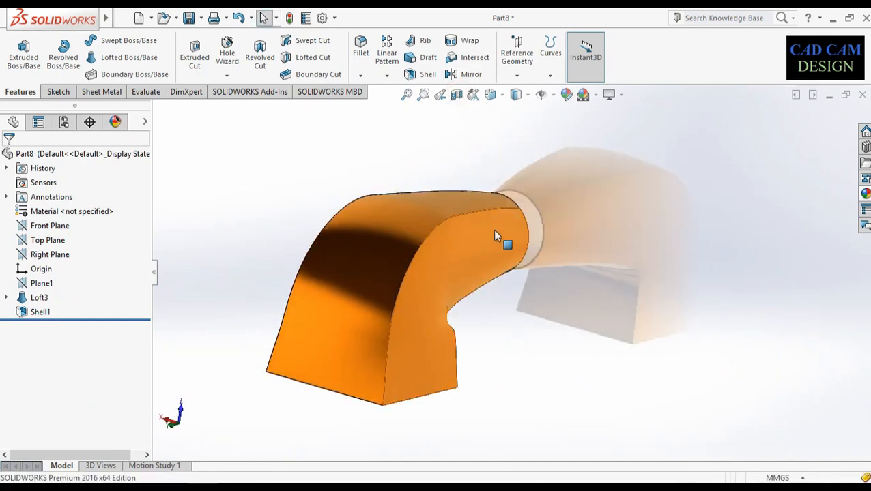
middle_drag(499, 237, 552, 244)
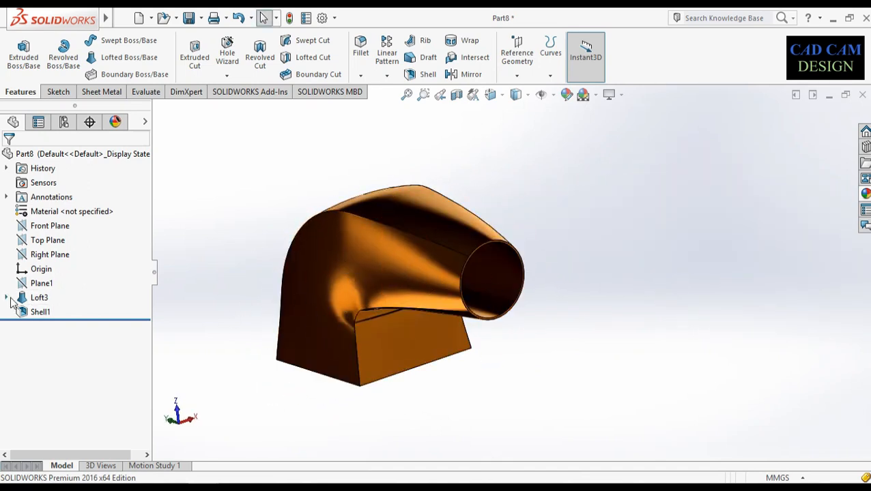
Step: Delete the shell feature and the loft feature, keeping the profile and path sketches
right_click(45, 312)
click(57, 311)
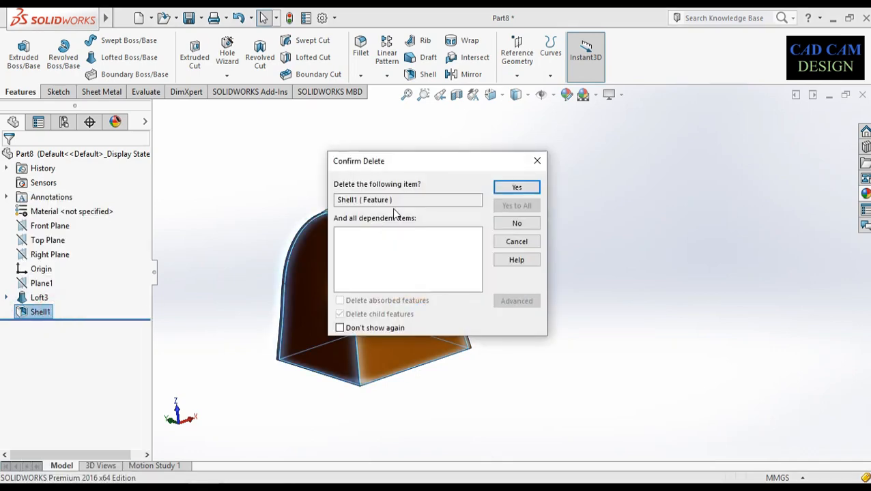
click(517, 187)
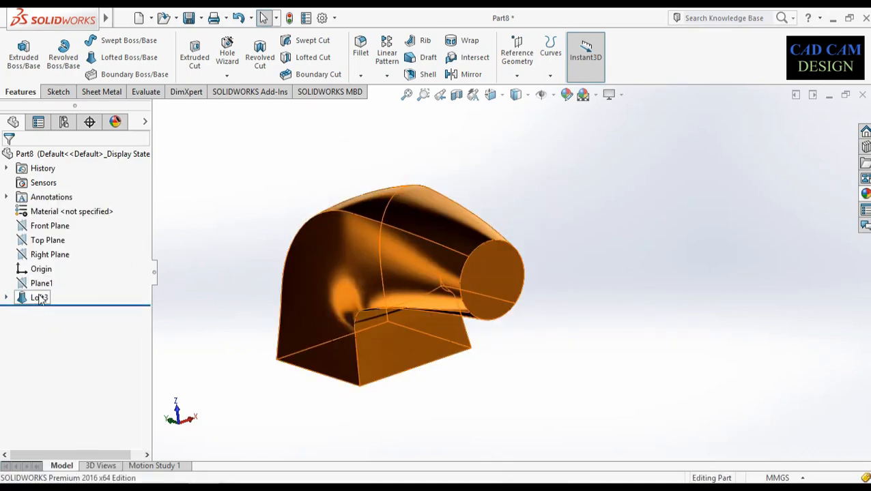
right_click(35, 298)
click(67, 295)
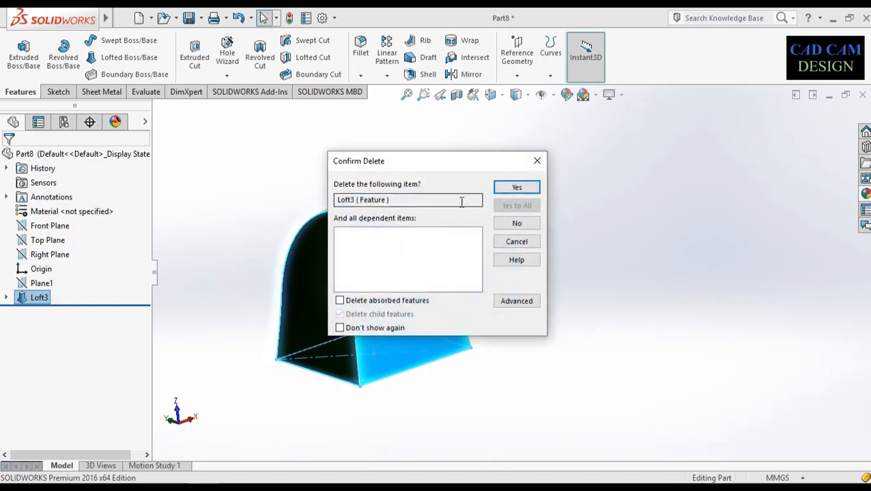
click(510, 188)
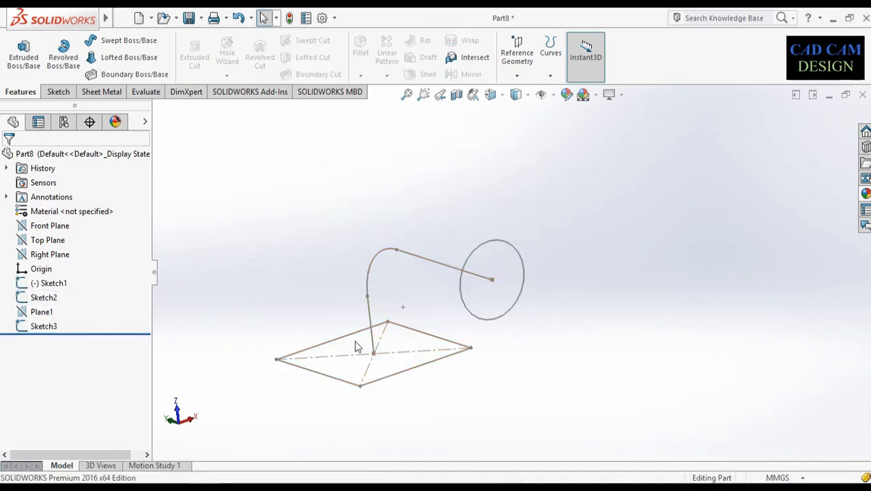
Step: Edit the bent path sketch and set the length of its vertical leg to 450 mm
middle_drag(365, 347, 394, 330)
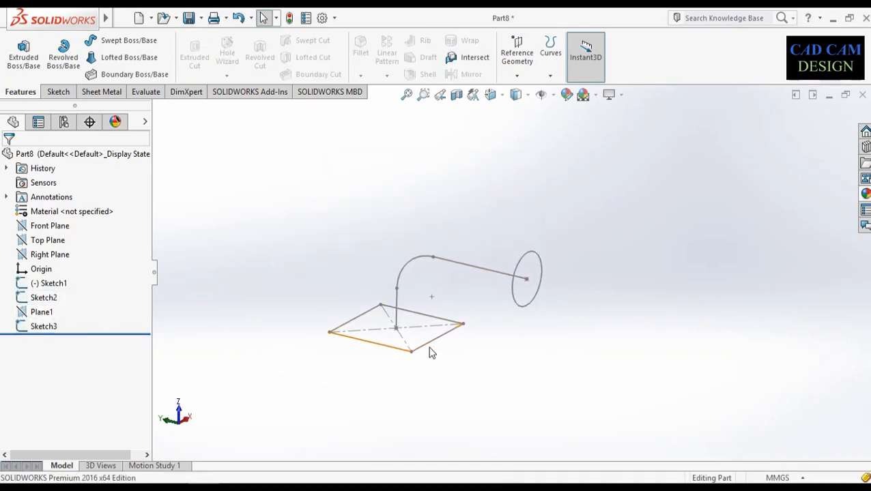
click(35, 301)
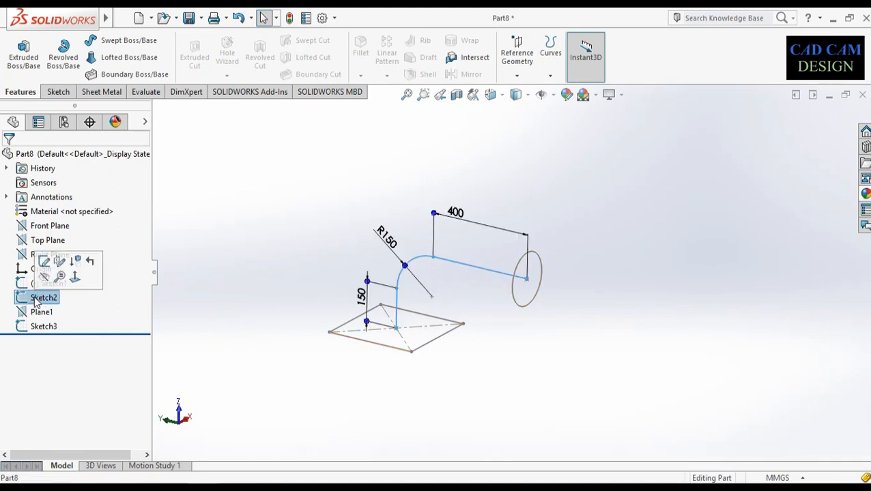
right_click(36, 301)
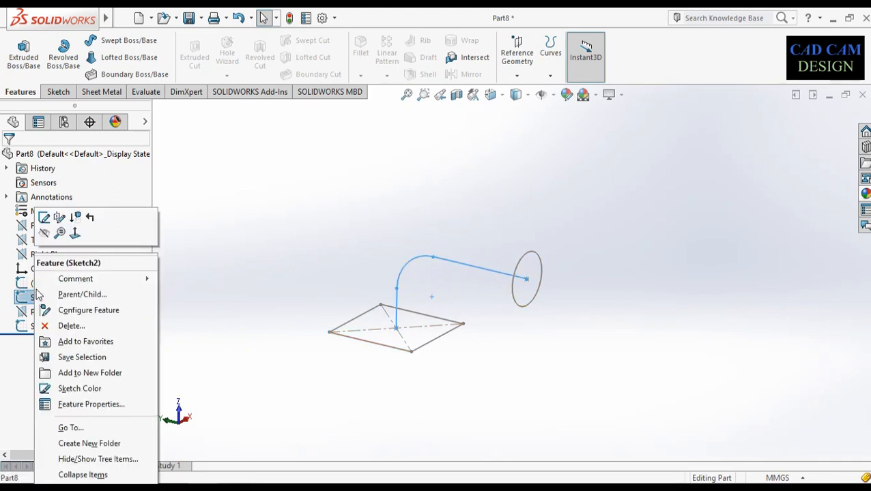
click(44, 217)
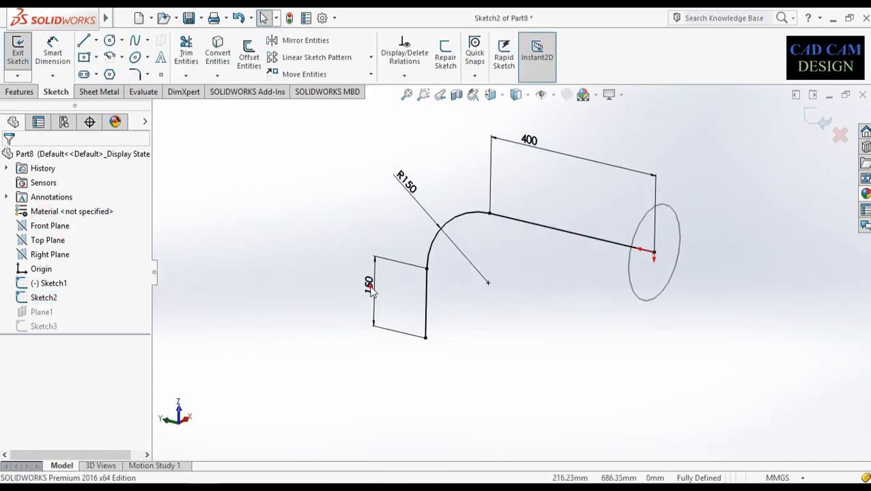
double_click(370, 285)
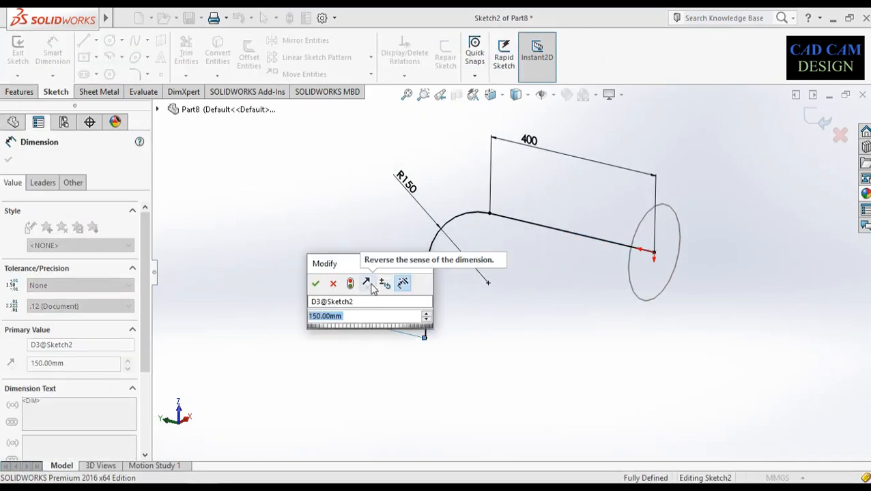
text(45)
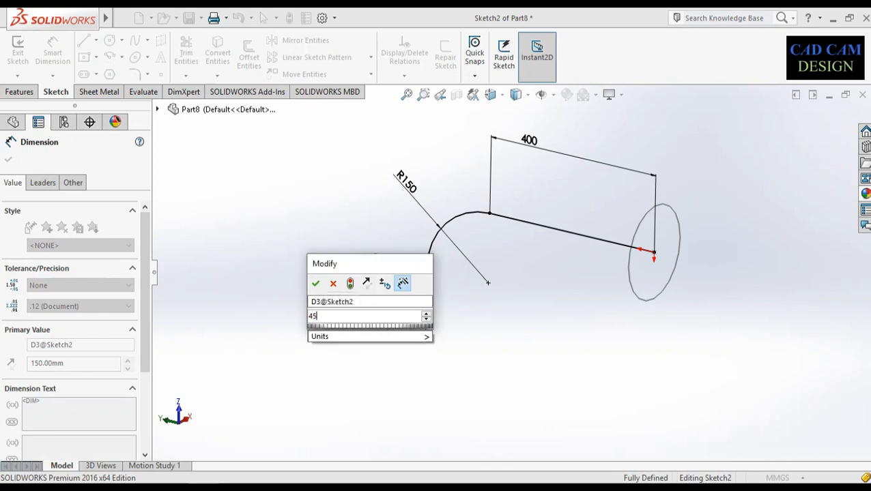
text(0)
key(Return)
key(f)
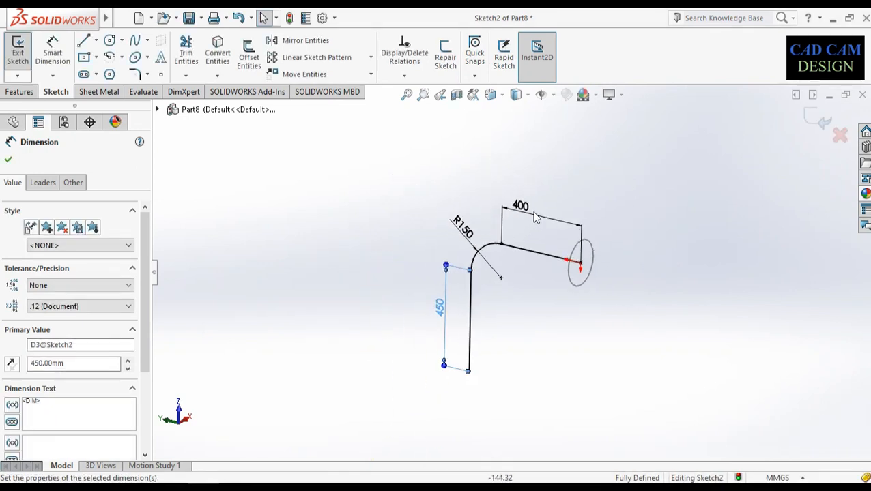
Step: Set the length of the path's straight leg toward the circle to 750 mm and exit the sketch
double_click(527, 208)
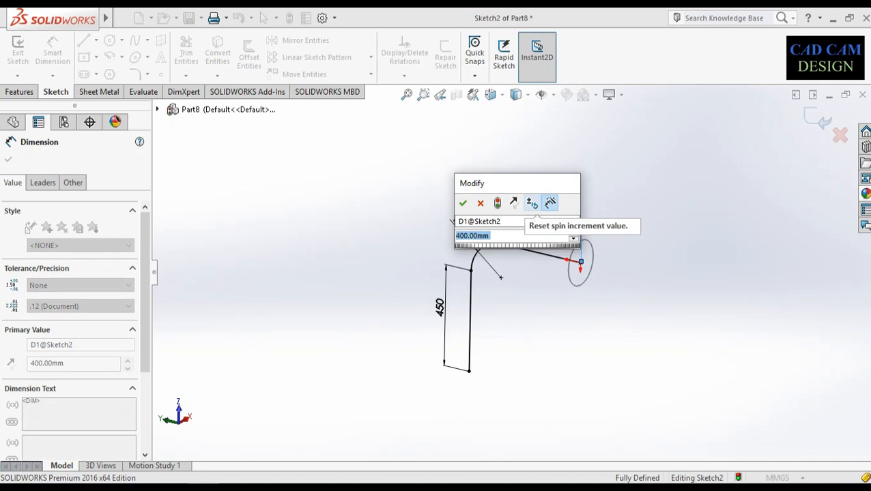
text(750)
key(Return)
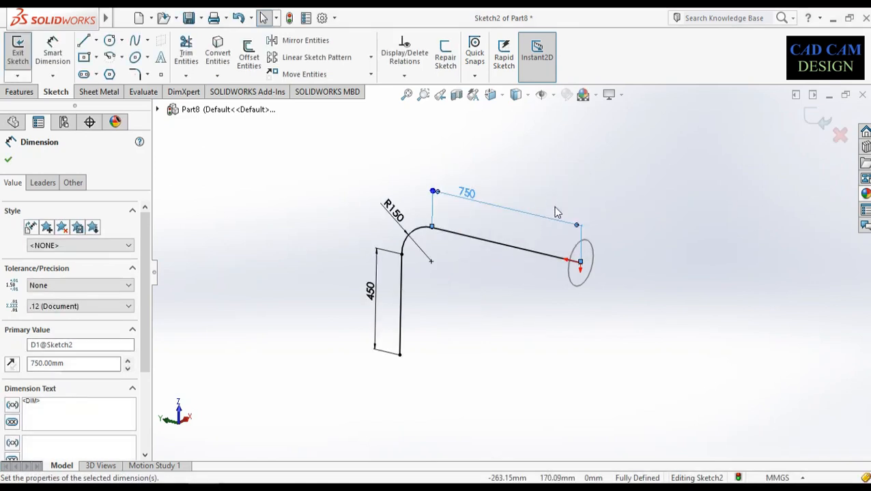
click(815, 117)
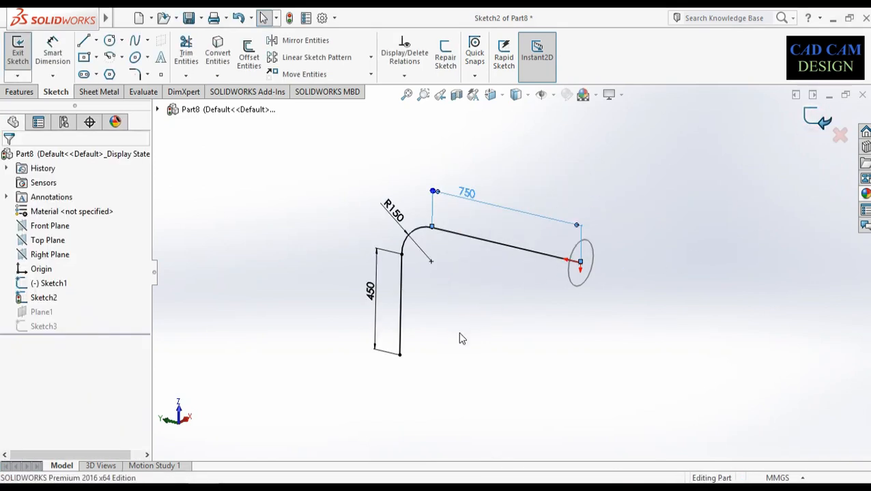
mouse_move(449, 316)
middle_down()
mouse_move(436, 325)
mouse_move(460, 312)
mouse_move(434, 341)
middle_up()
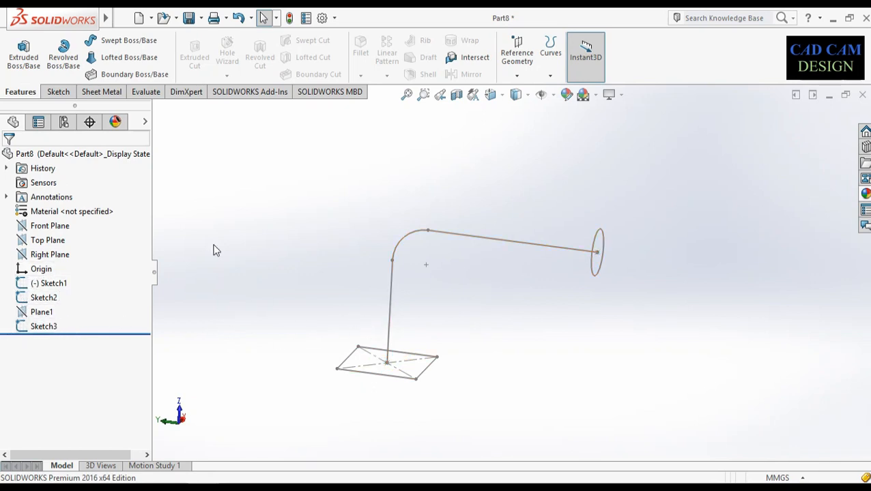
click(53, 255)
click(76, 236)
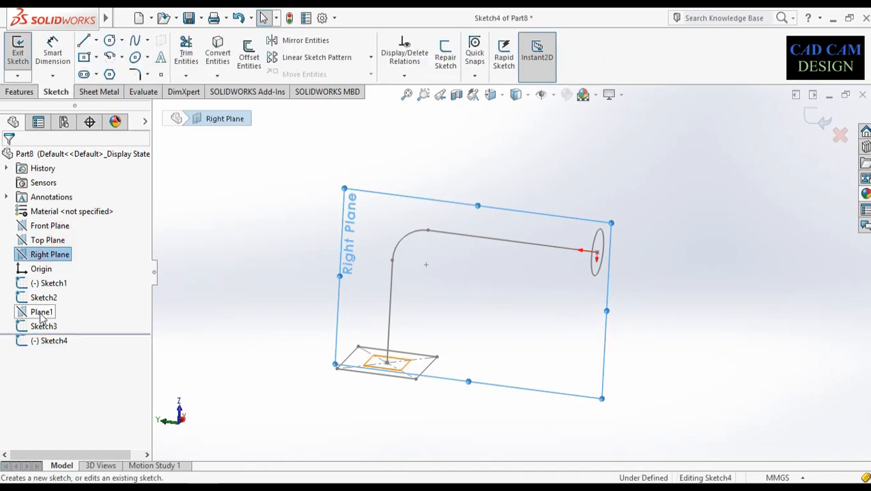
right_click(40, 341)
click(65, 283)
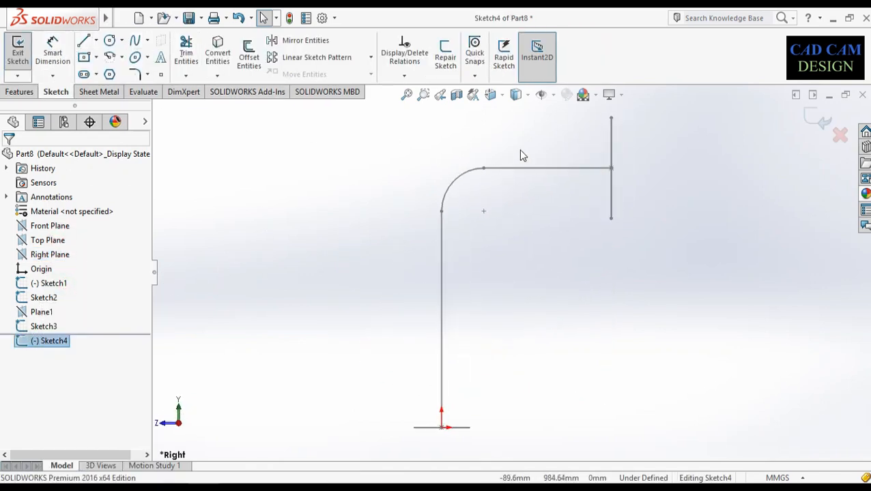
click(840, 136)
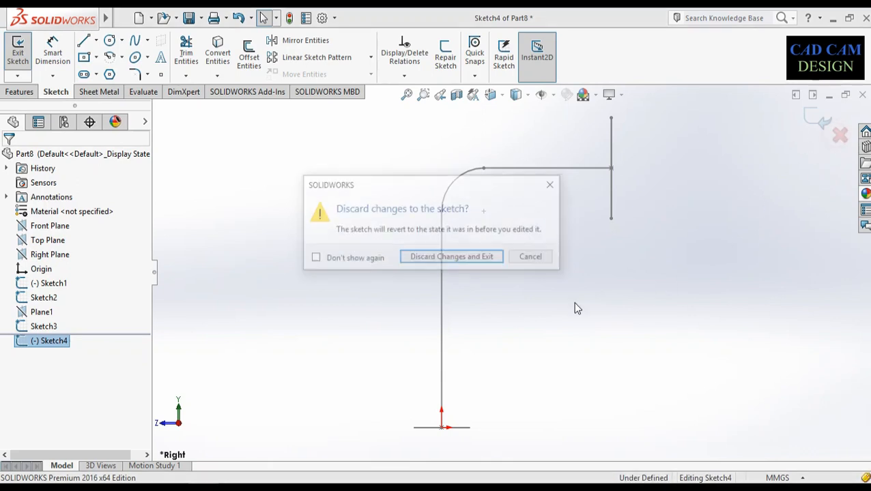
click(452, 258)
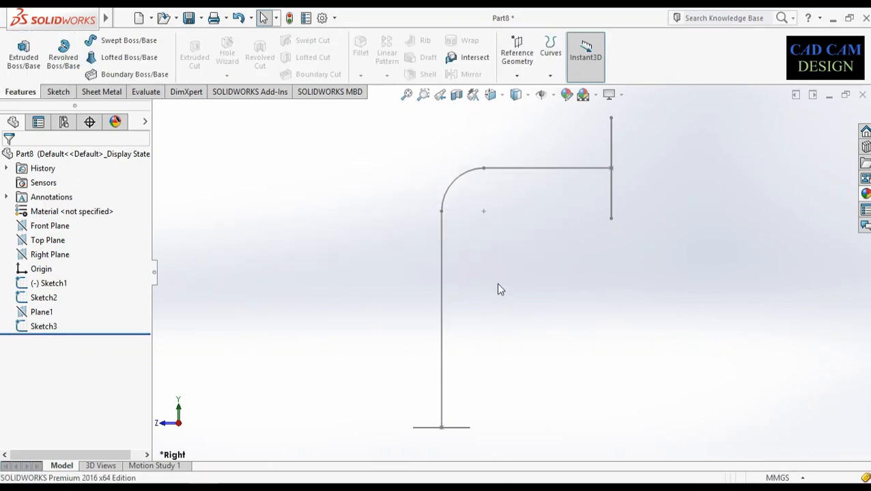
Step: Try deleting the bent path sketch together with its dependent items, and undo the deletion
mouse_move(497, 288)
middle_down()
mouse_move(492, 323)
mouse_move(521, 233)
middle_up()
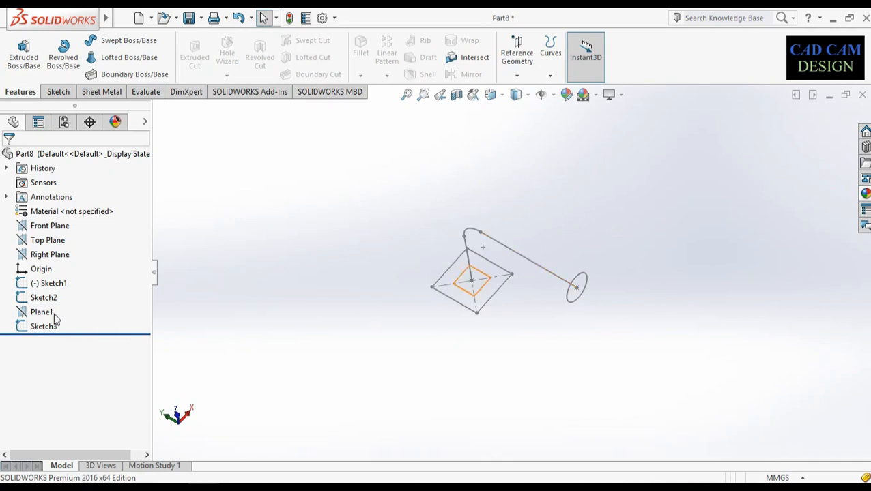
click(36, 301)
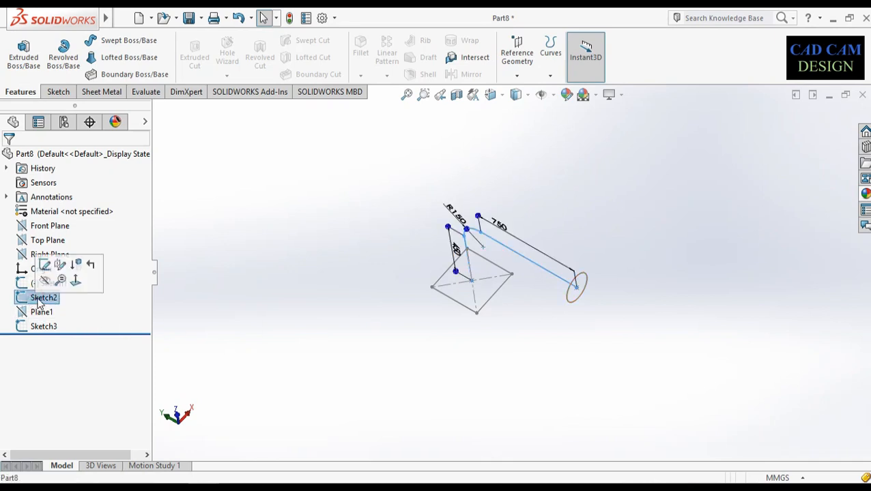
right_click(43, 299)
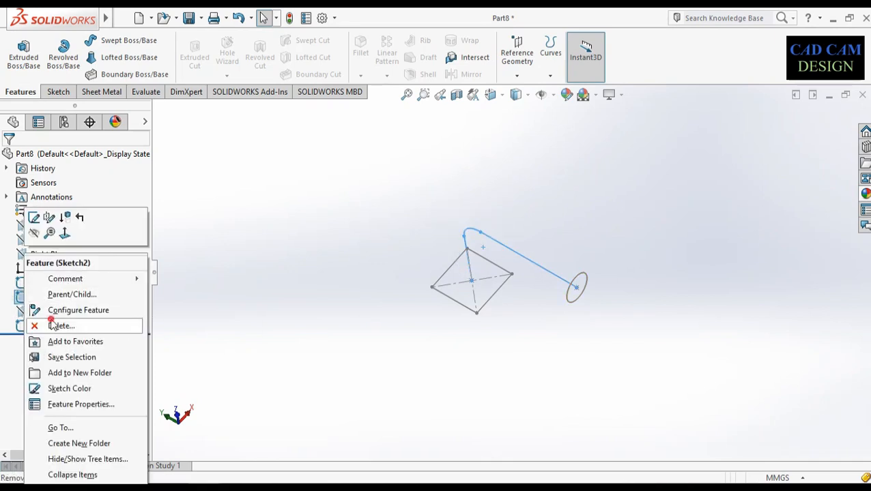
click(61, 325)
click(517, 188)
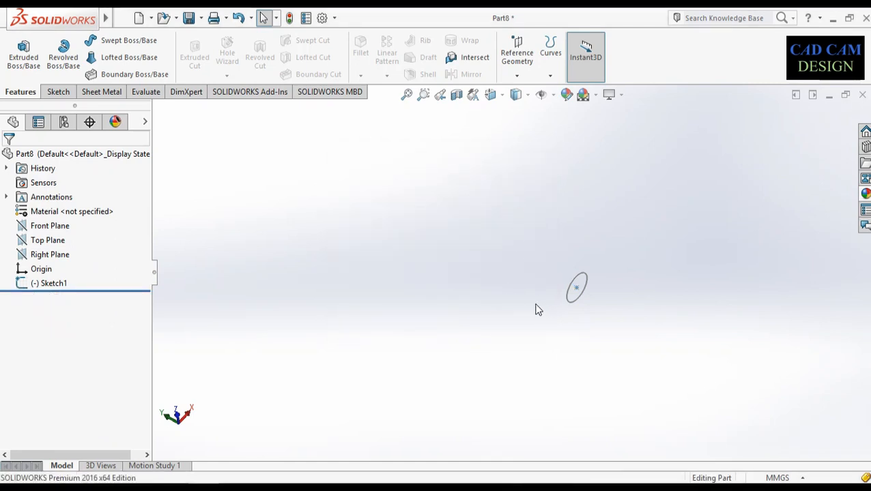
middle_drag(537, 307, 554, 236)
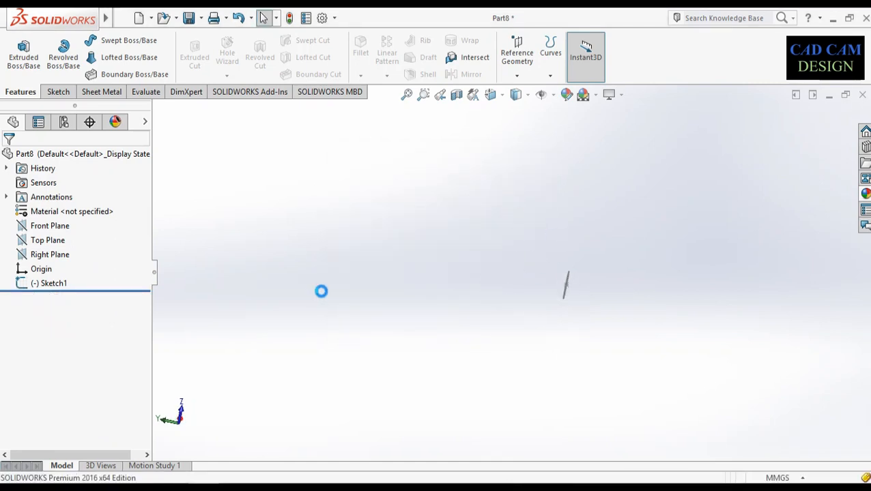
key(ctrl+z)
middle_drag(464, 363, 455, 308)
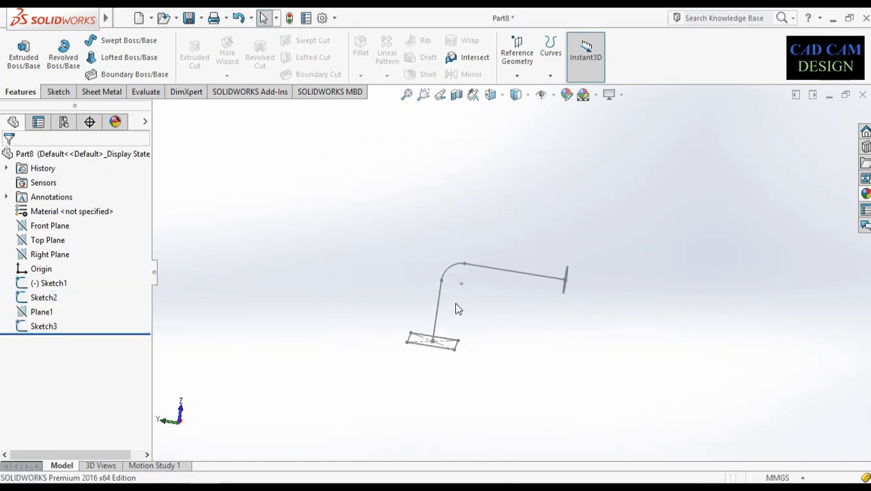
Step: On the Right Plane, sketch a spline from the square's outer edge around the outside of the bend to the circle's upper edge, with three intermediate points
right_click(42, 254)
click(64, 237)
click(41, 342)
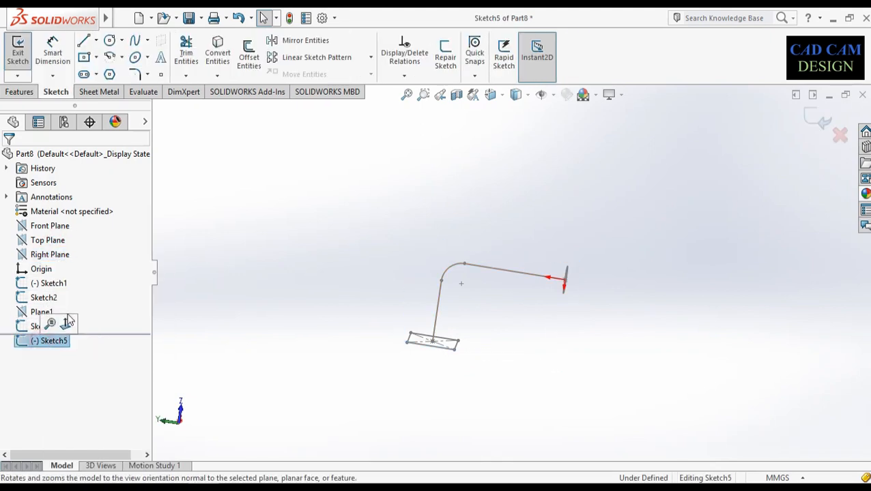
click(64, 323)
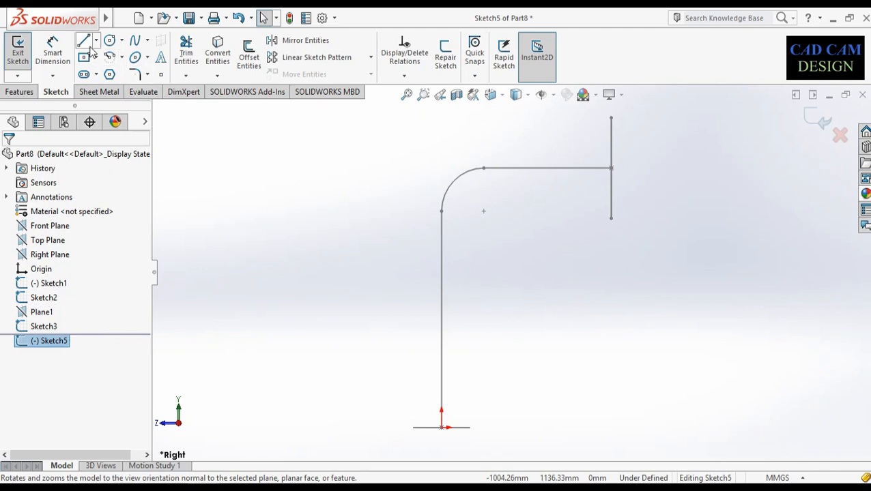
click(134, 41)
click(412, 428)
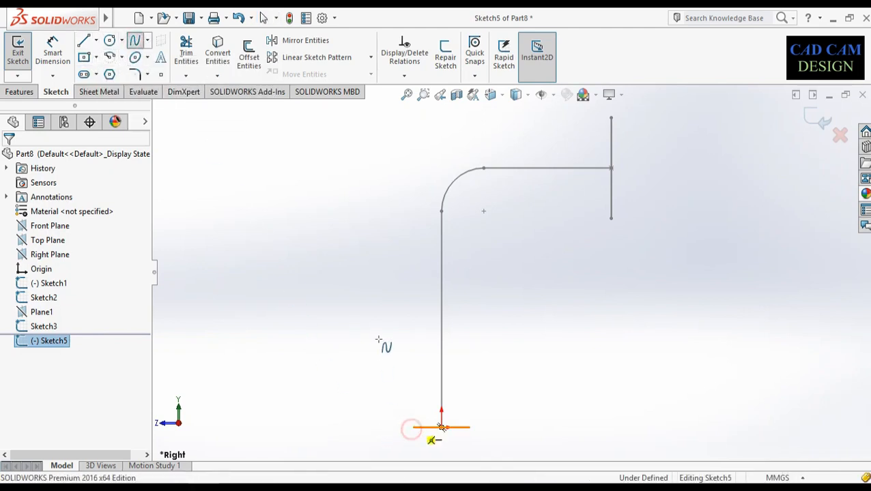
click(342, 210)
key(z)
key(z)
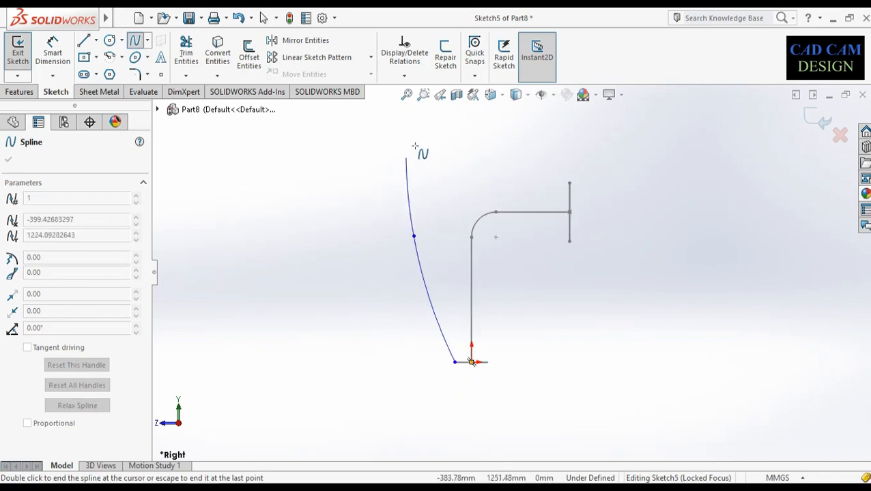
click(419, 129)
click(558, 125)
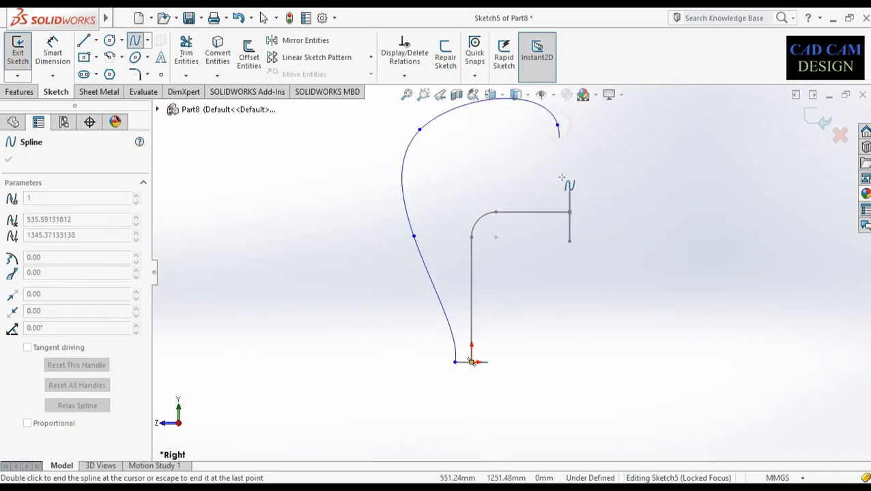
double_click(570, 183)
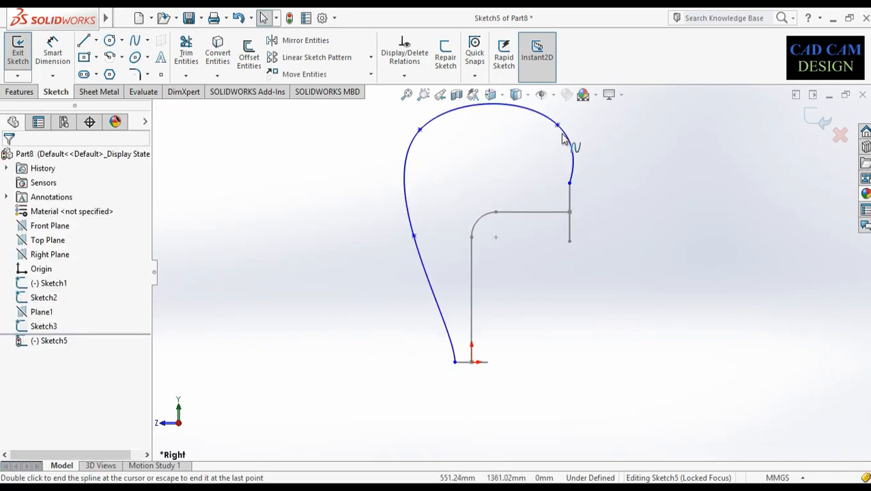
Step: Reshape the outer spline by moving its intermediate points and exit the sketch
mouse_move(559, 125)
mouse_down()
mouse_move(507, 121)
mouse_move(481, 150)
mouse_up()
mouse_move(525, 214)
middle_down()
mouse_move(520, 312)
mouse_move(501, 298)
mouse_move(515, 241)
mouse_move(489, 229)
middle_up()
click(810, 117)
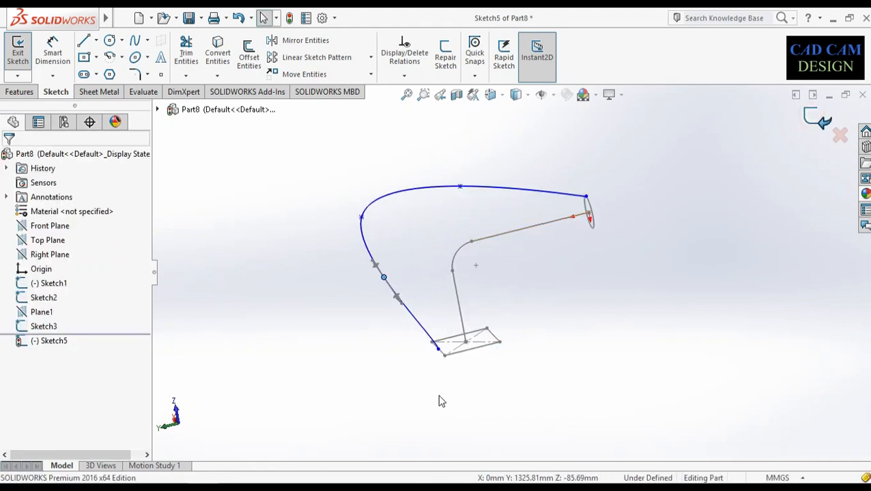
Step: Start a Loft between the square and circle profiles, clearing the preselected spline from the guide curves
middle_drag(403, 402, 362, 355)
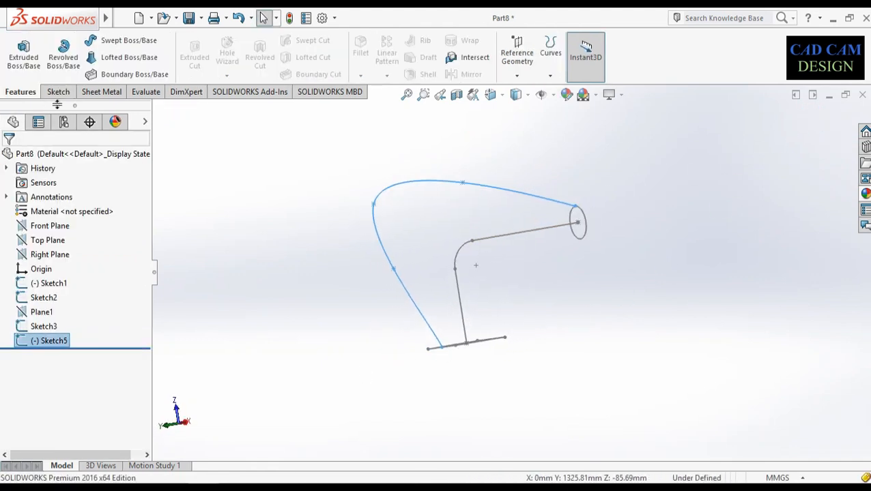
click(99, 60)
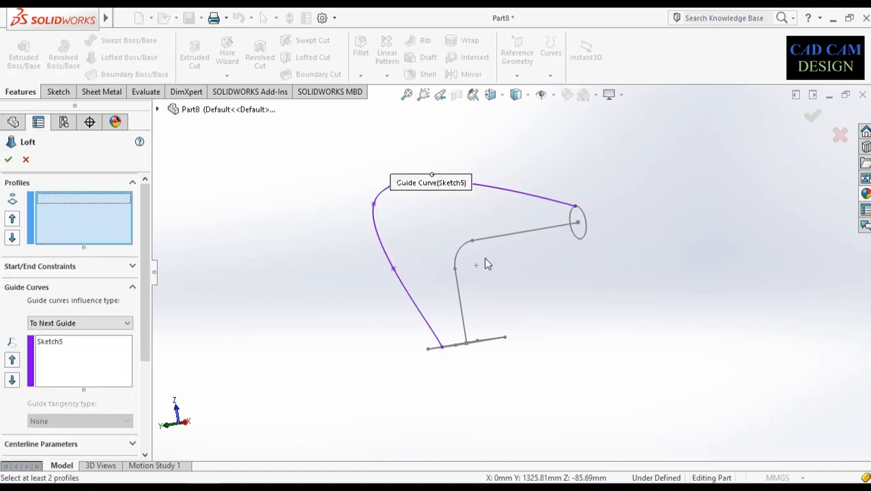
click(457, 349)
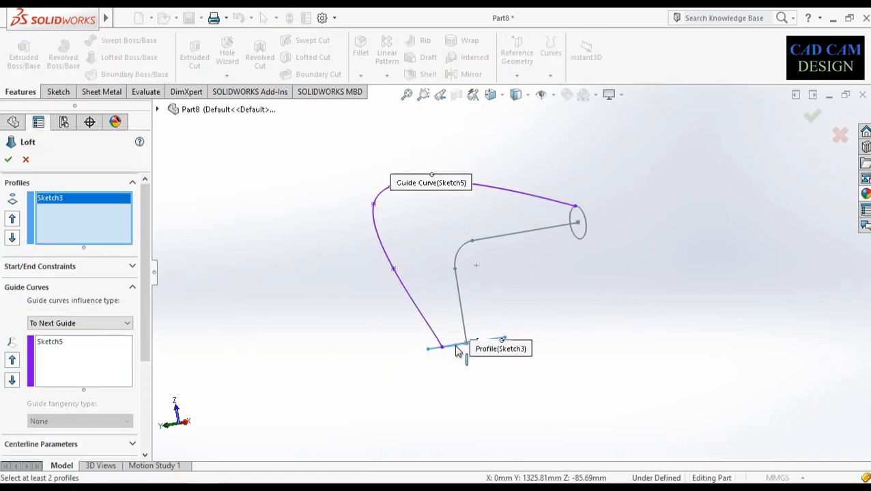
middle_drag(540, 307, 579, 263)
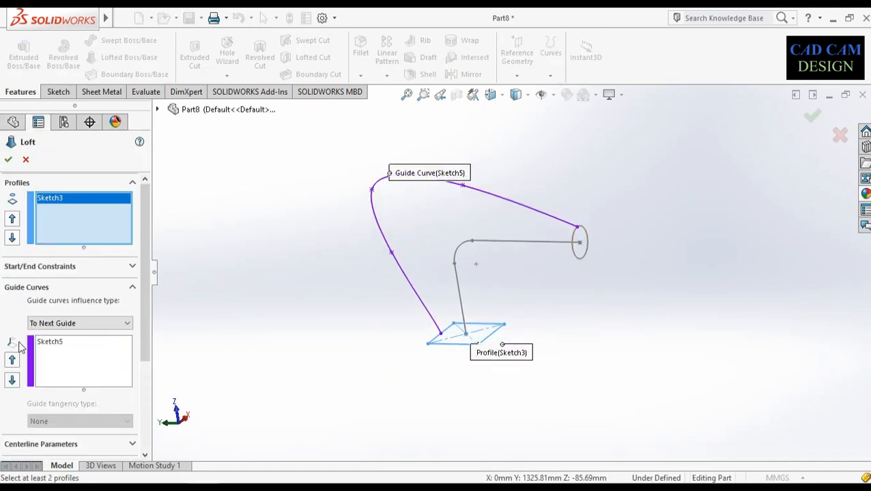
right_click(39, 346)
click(63, 368)
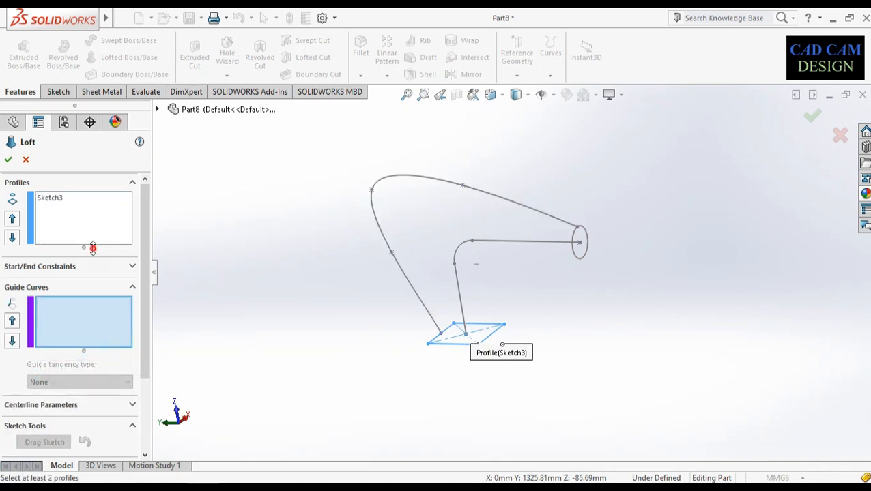
click(93, 225)
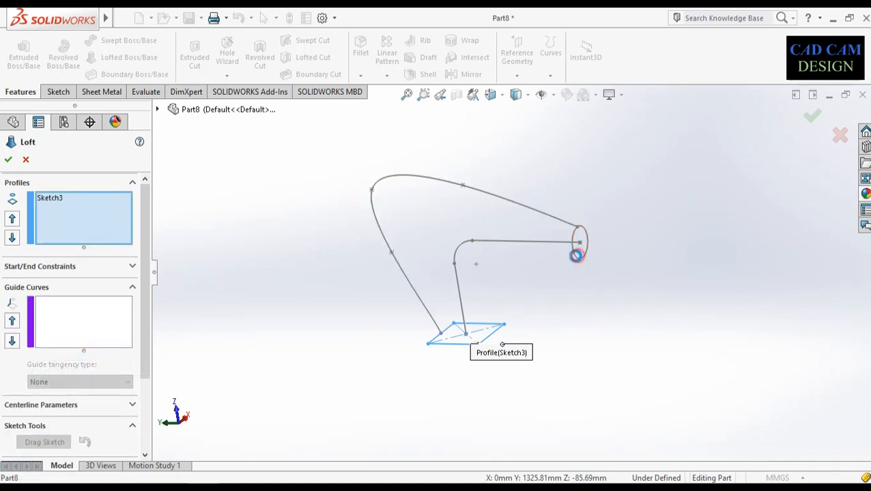
click(576, 256)
mouse_move(509, 296)
middle_down()
mouse_move(506, 355)
mouse_move(492, 354)
middle_up()
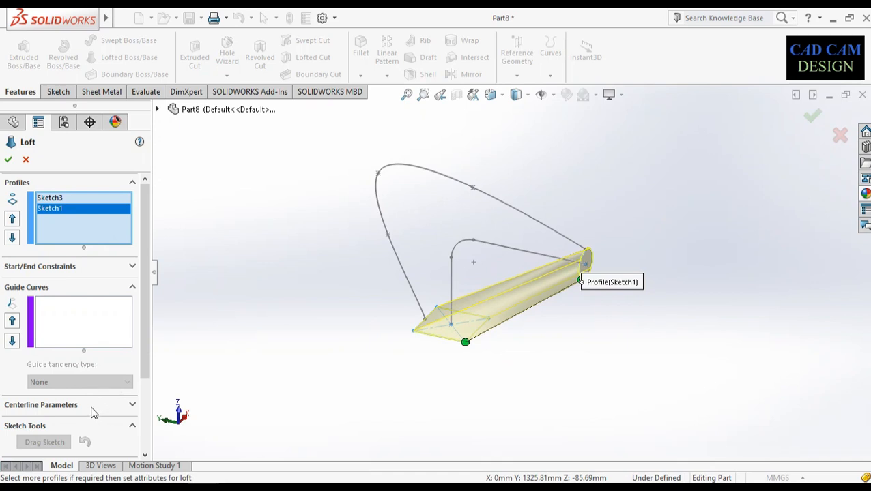
Step: Assign the bent path sketch as the loft's centerline
click(93, 409)
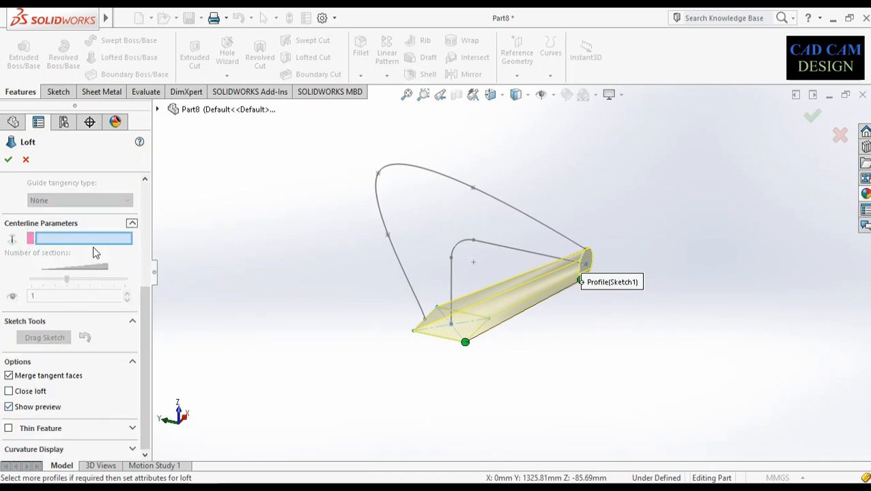
click(466, 246)
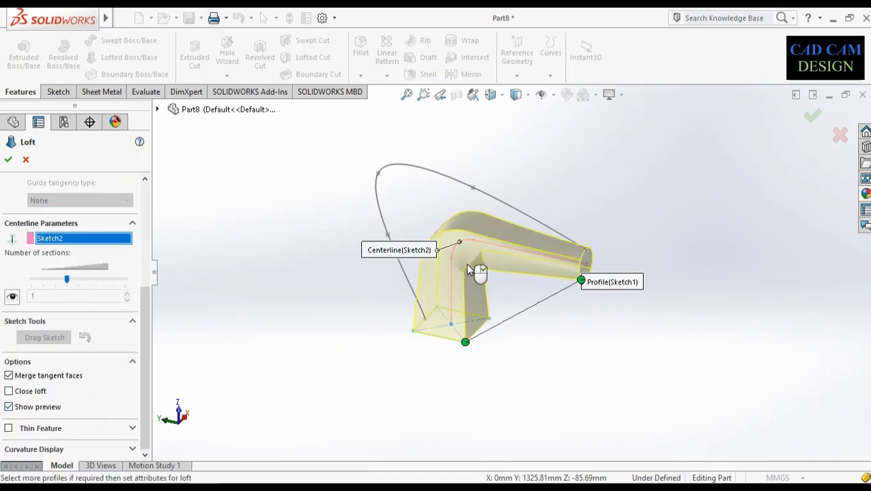
middle_drag(502, 275, 511, 245)
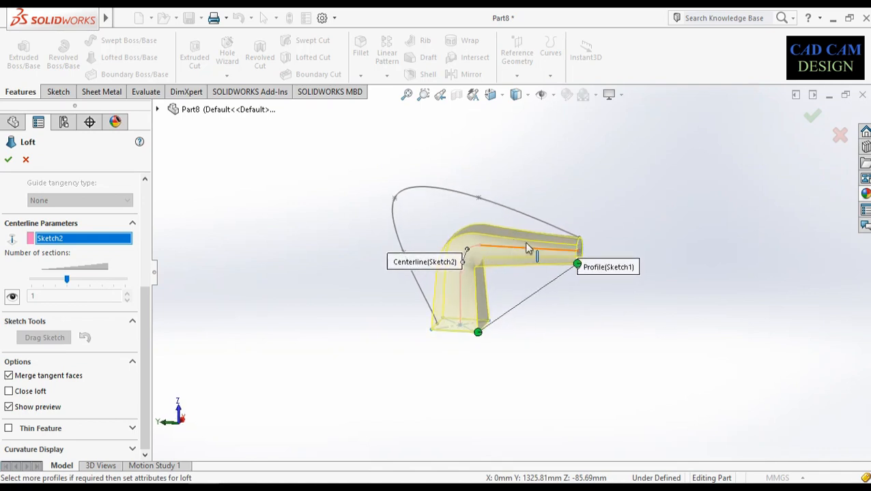
scroll(519, 300, down, 2)
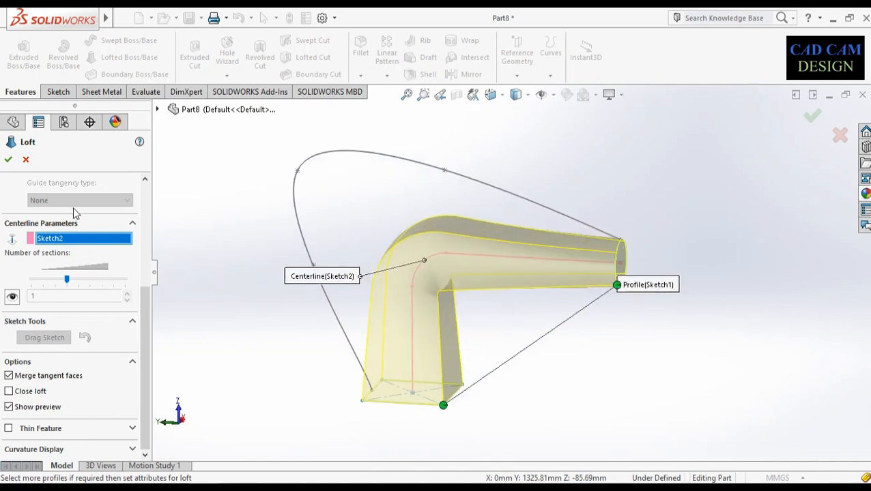
Step: Add the outer spline as the loft's guide curve and create the loft
drag(145, 302, 144, 199)
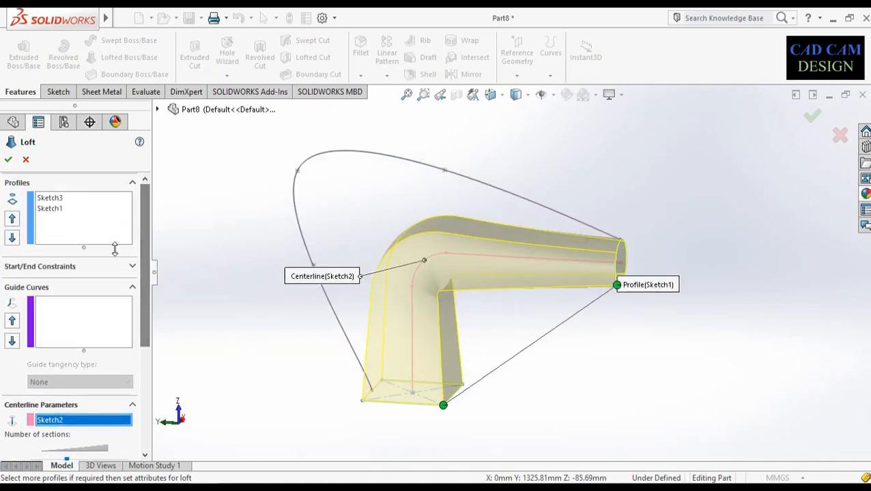
click(77, 320)
click(324, 156)
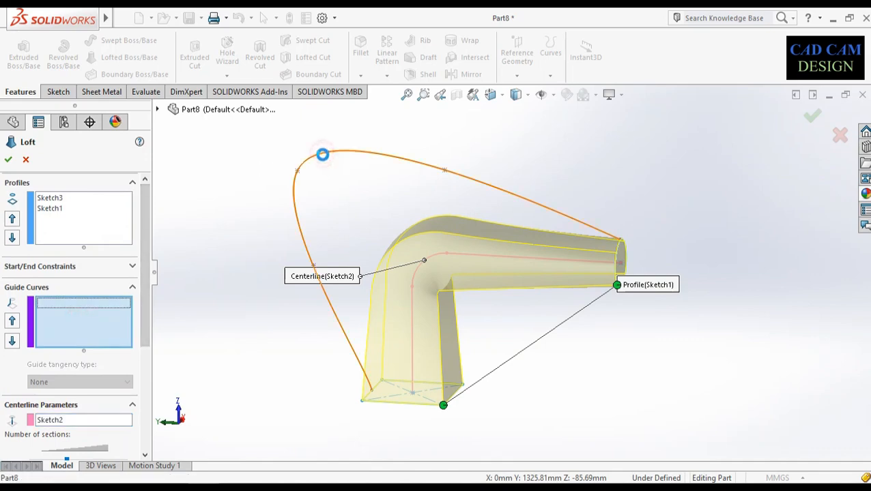
mouse_move(399, 260)
middle_down()
mouse_move(366, 231)
mouse_move(421, 243)
middle_up()
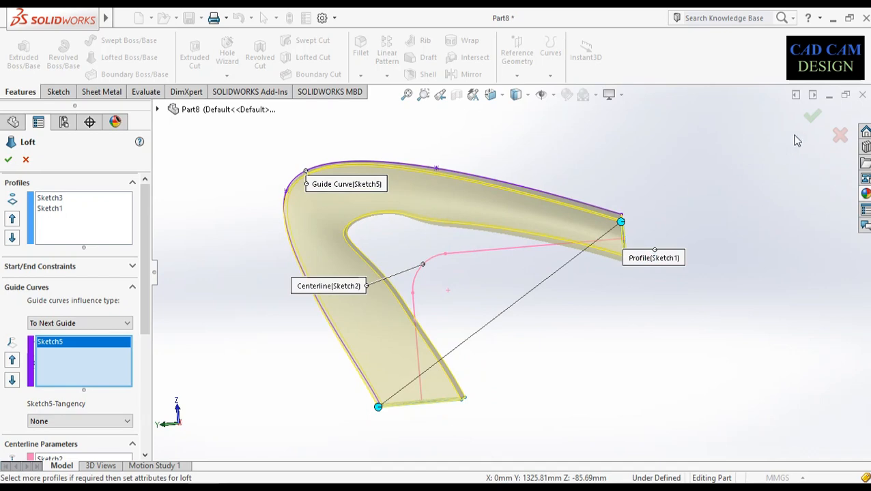
click(813, 117)
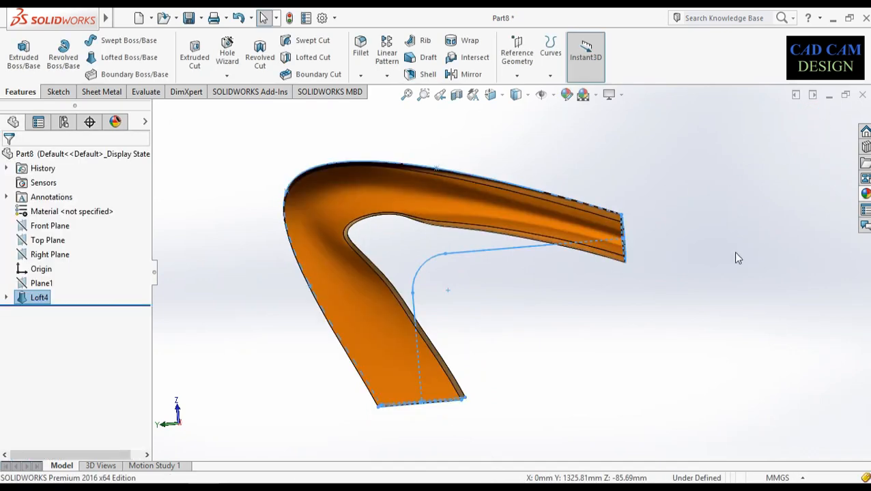
Step: Delete the loft feature, keeping the profile, path and spline sketches
middle_drag(663, 270, 482, 315)
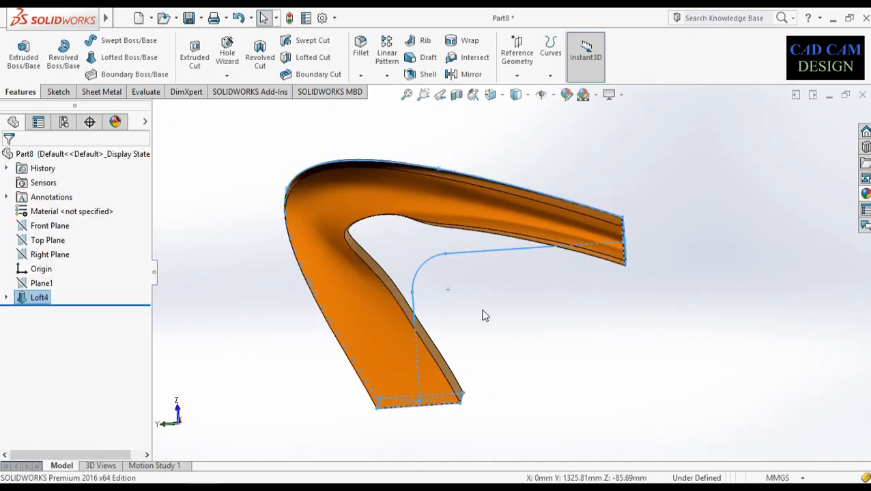
right_click(23, 300)
click(54, 294)
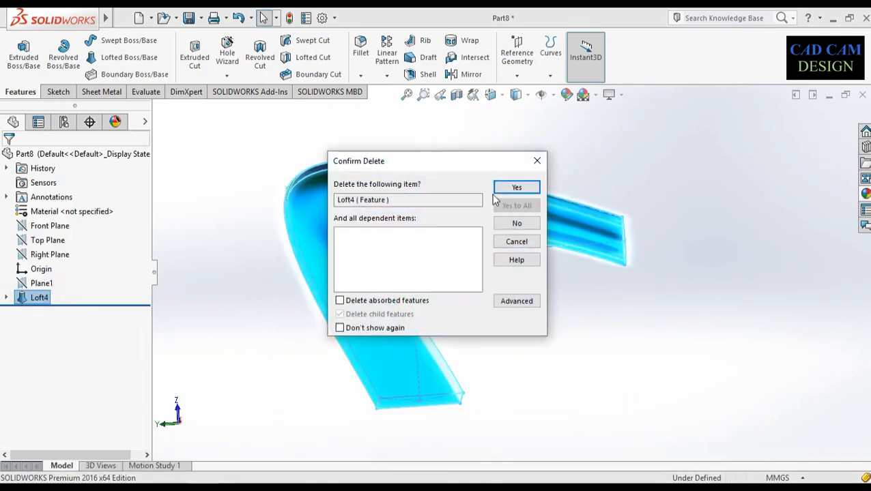
click(523, 188)
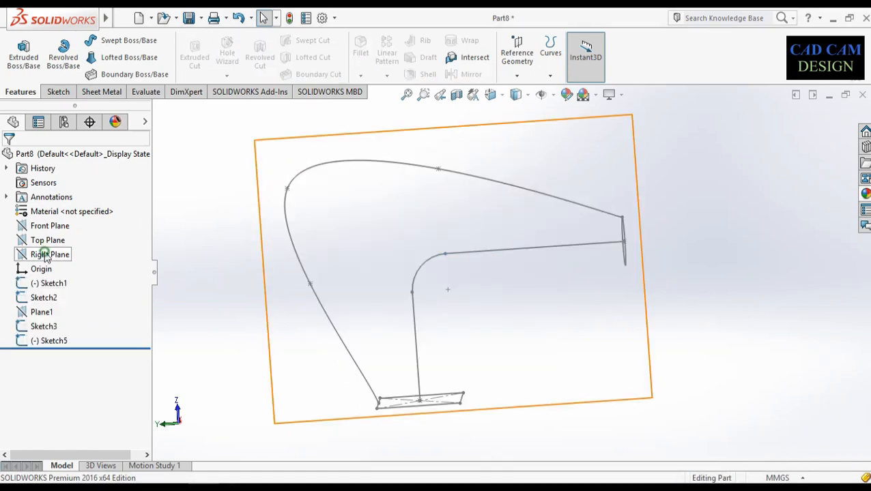
Step: Sketch a spline on the Right Plane from the square's inner edge through an intermediate point to the circle's lower end
right_click(45, 256)
click(68, 235)
right_click(38, 364)
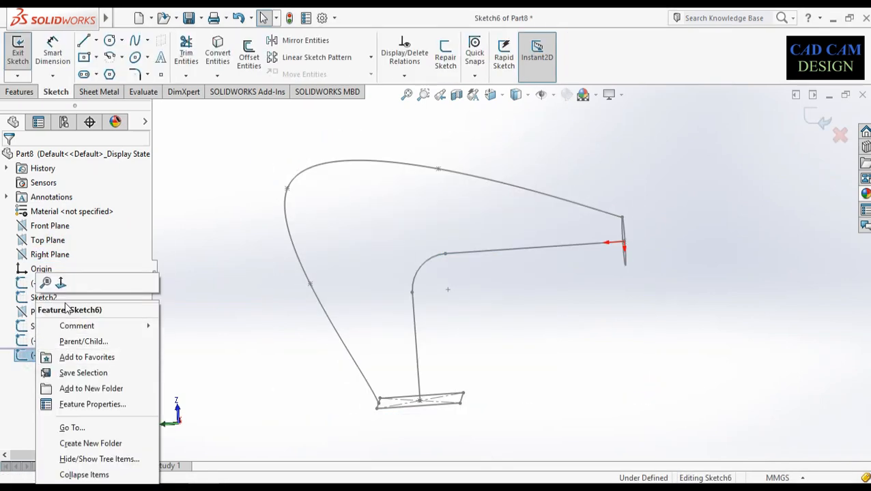
click(60, 227)
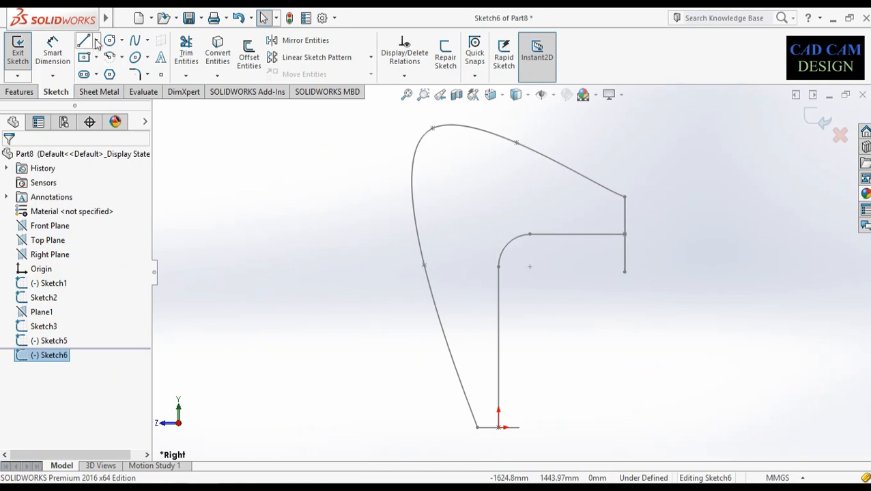
click(135, 43)
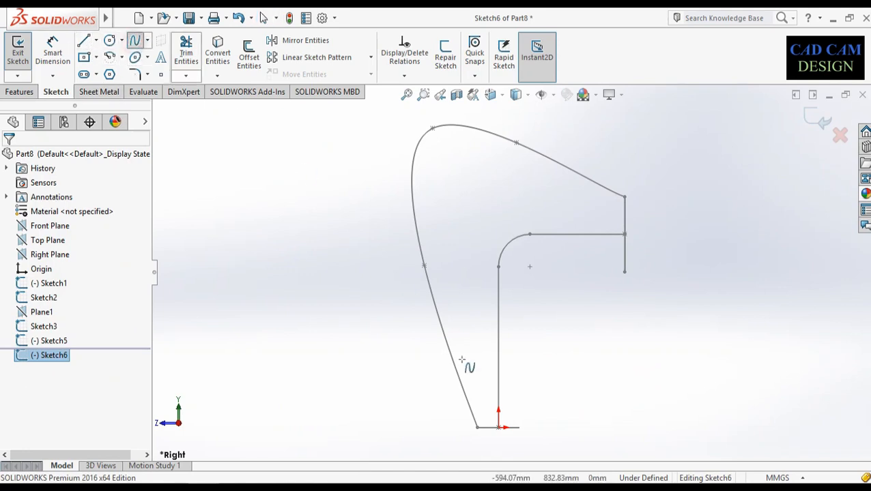
click(518, 428)
click(561, 326)
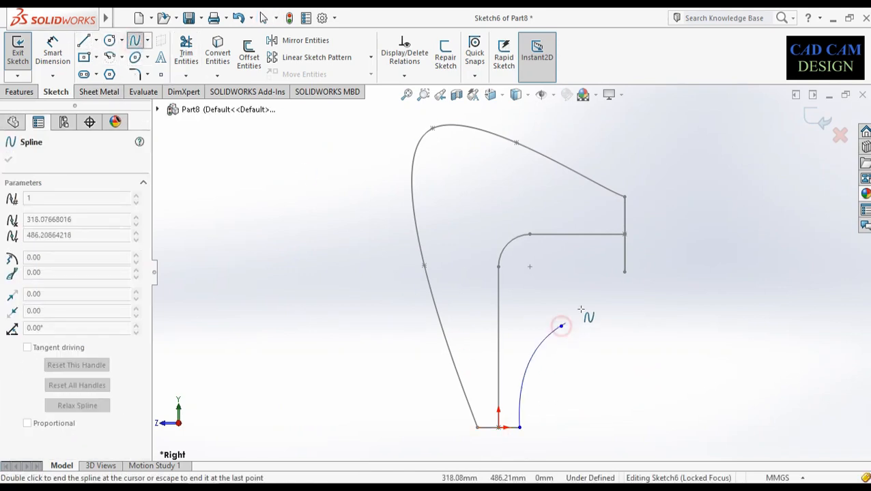
double_click(623, 275)
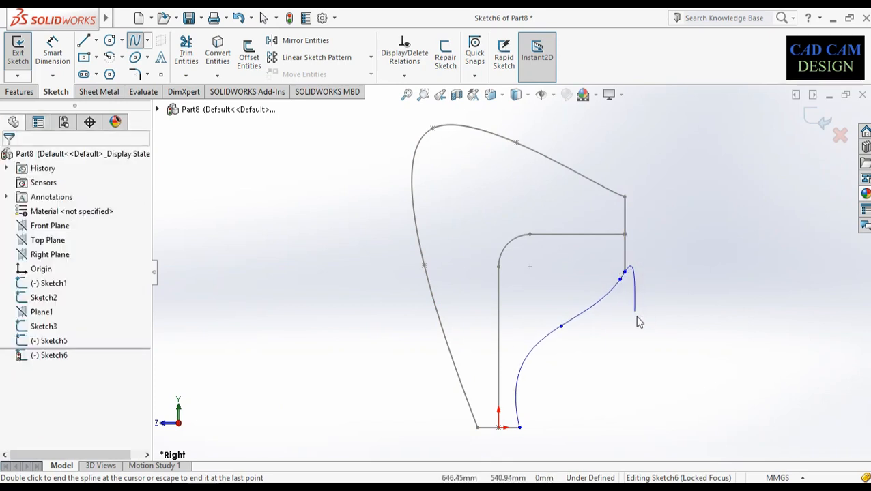
Step: Reposition the inner spline's extra point to smooth the curve and close the sketch
click(593, 292)
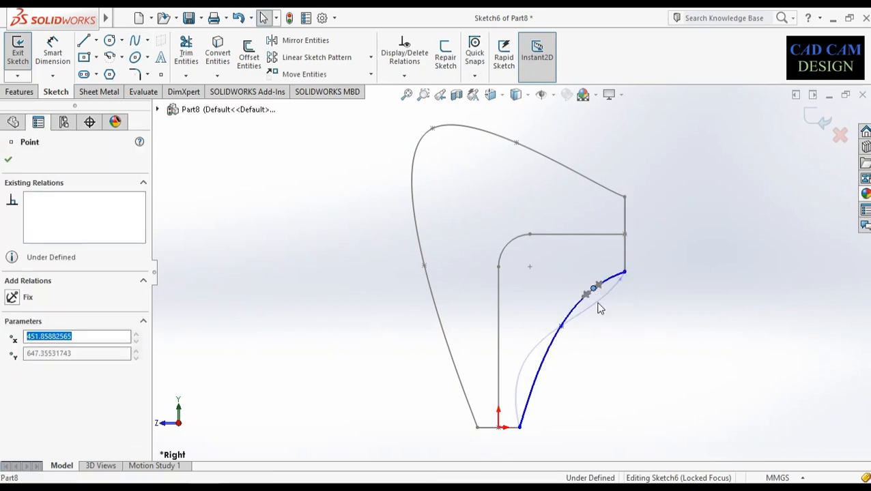
click(607, 353)
mouse_move(634, 286)
middle_down()
mouse_move(620, 363)
mouse_move(653, 271)
middle_up()
click(815, 123)
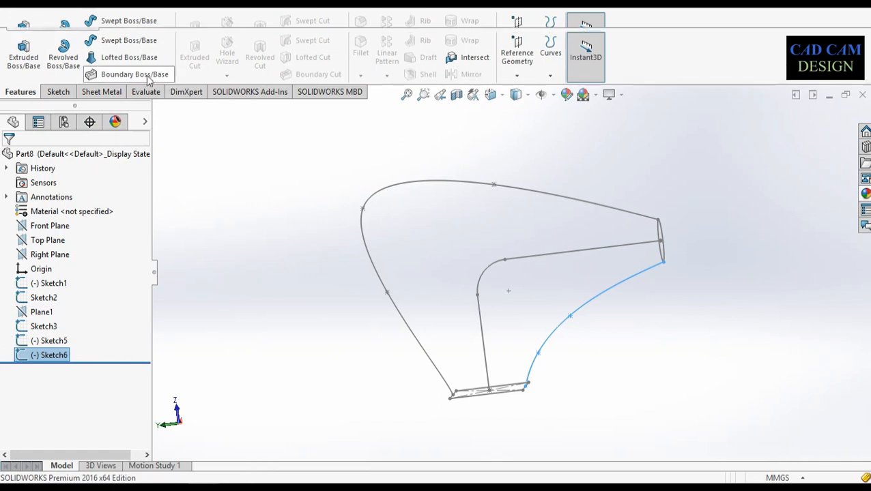
Step: Start a Loft from the square to the circle profile, clearing the preselected inner spline from the guide curves
click(130, 58)
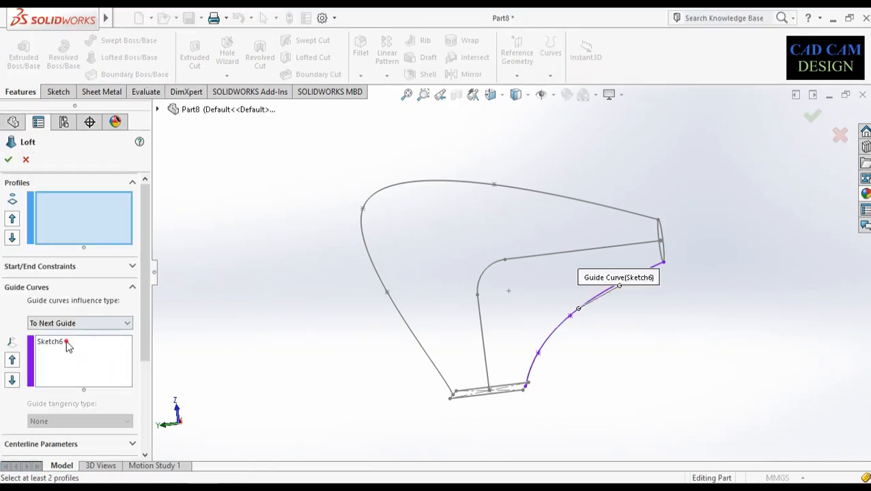
right_click(68, 345)
click(82, 363)
click(102, 217)
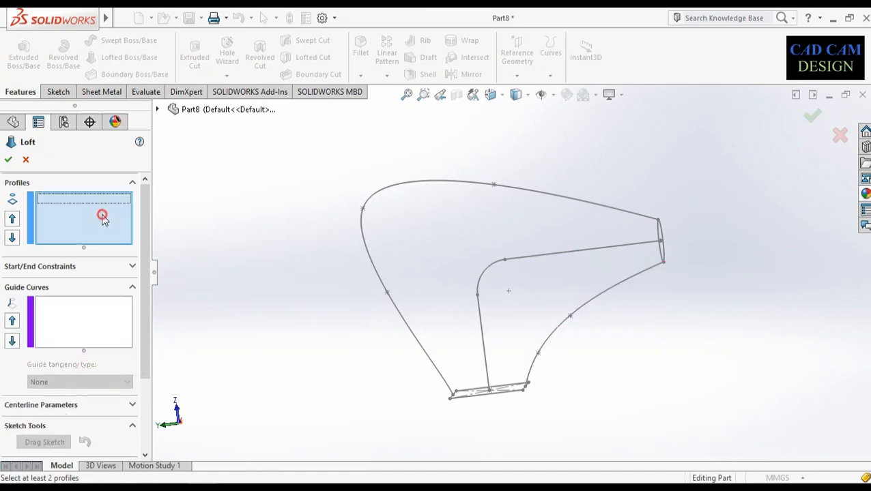
middle_drag(507, 399, 494, 403)
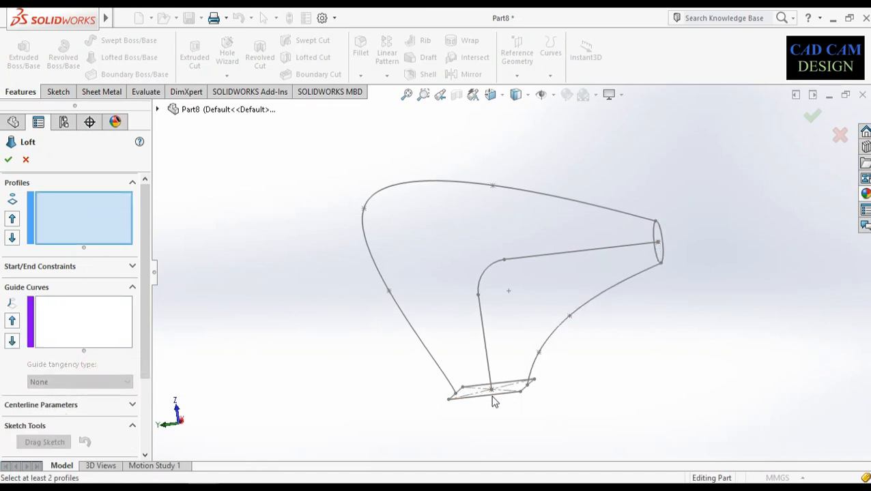
click(492, 397)
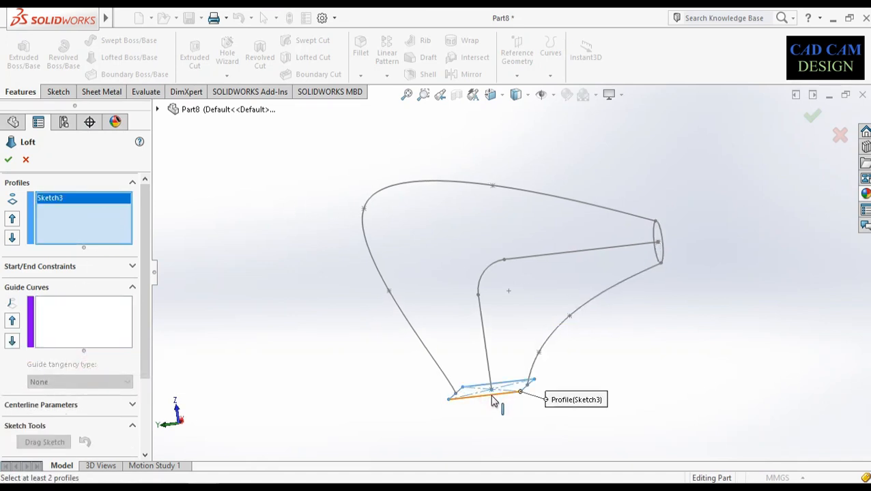
middle_drag(521, 384, 621, 272)
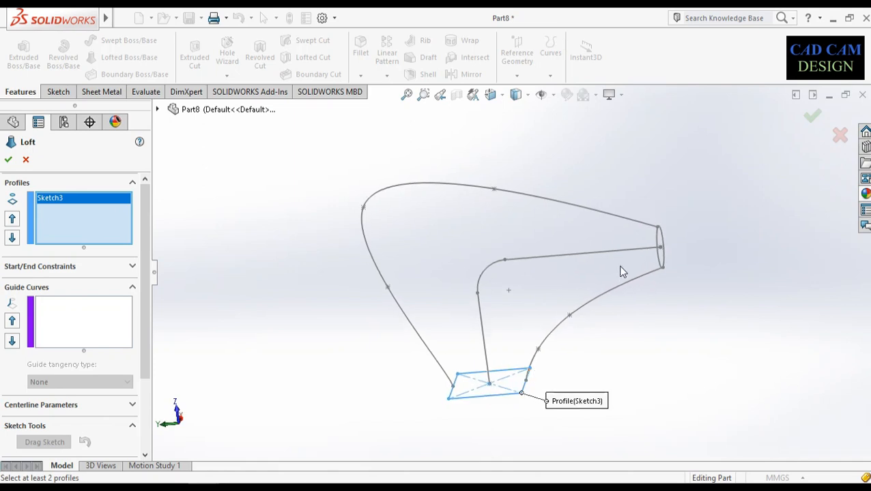
click(660, 262)
middle_drag(502, 307, 258, 332)
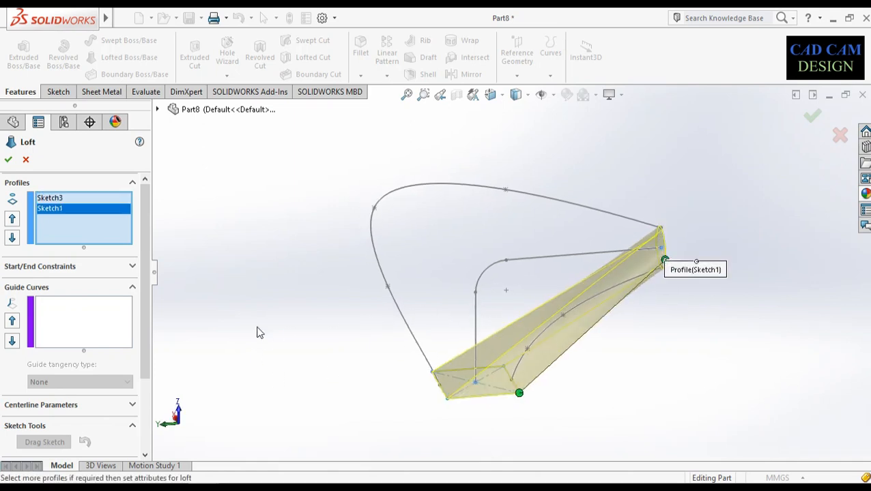
Step: Assign the outer and inner splines as the loft's two guide curves
click(63, 406)
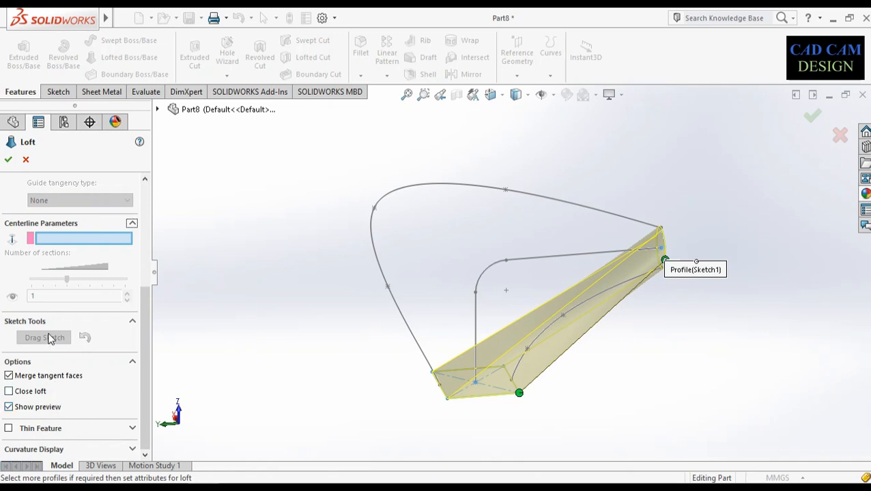
drag(142, 348, 150, 258)
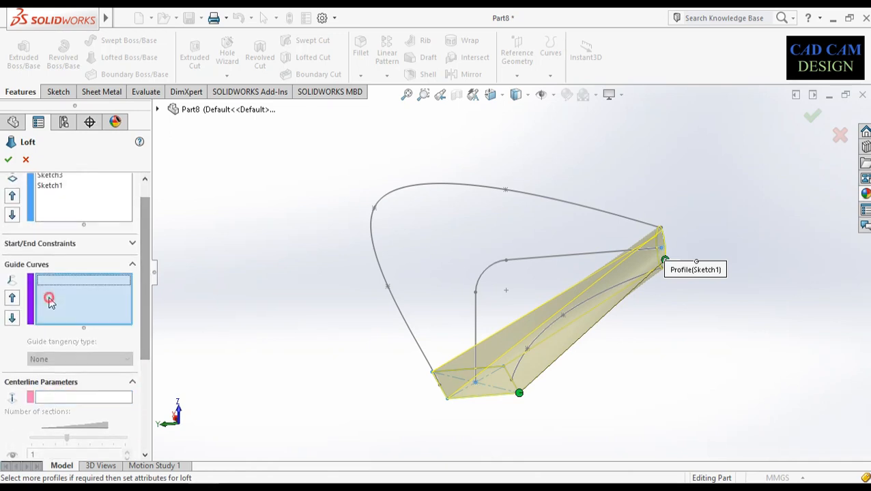
click(396, 197)
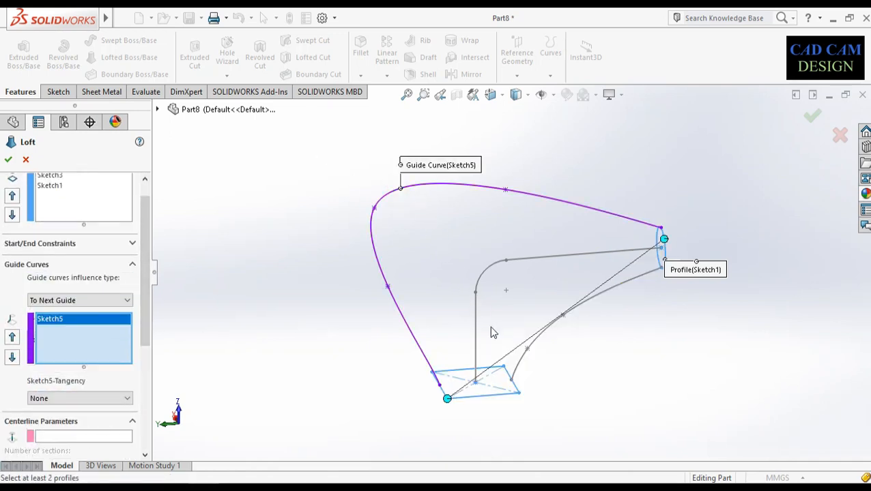
click(606, 303)
mouse_move(598, 326)
middle_down()
mouse_move(569, 316)
mouse_move(536, 334)
middle_up()
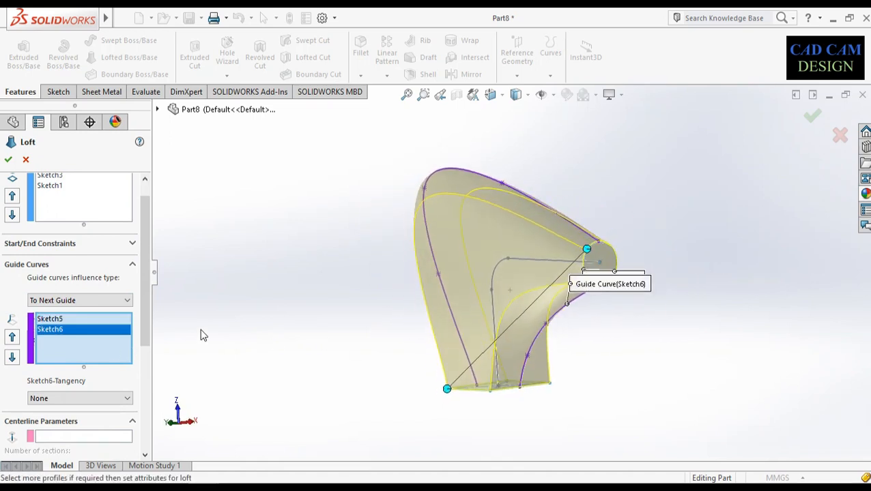
Step: Hide the bent path sketch and create the loft from the two profiles and both spline guide curves
click(158, 110)
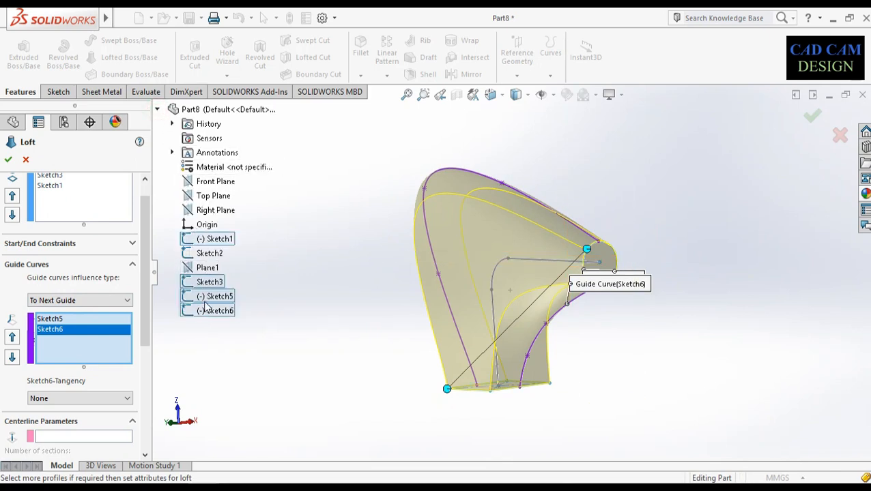
click(213, 254)
mouse_move(334, 327)
middle_down()
mouse_move(385, 333)
mouse_move(381, 303)
mouse_move(330, 285)
mouse_move(358, 304)
middle_up()
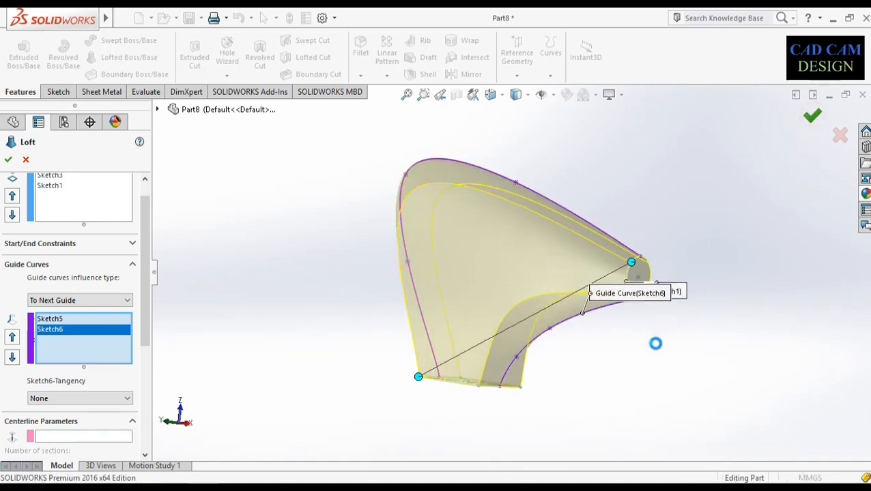
mouse_move(608, 350)
middle_down()
mouse_move(662, 356)
mouse_move(560, 346)
mouse_move(636, 351)
mouse_move(614, 348)
middle_up()
middle_drag(464, 334, 492, 408)
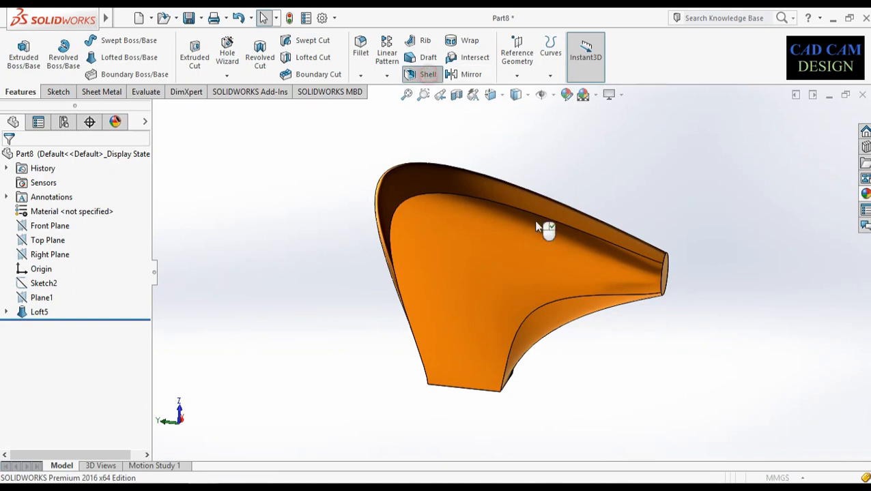
Step: Shell the loft with 5 mm walls, removing the circular and square end faces and showing the preview
middle_drag(632, 319, 631, 276)
click(600, 277)
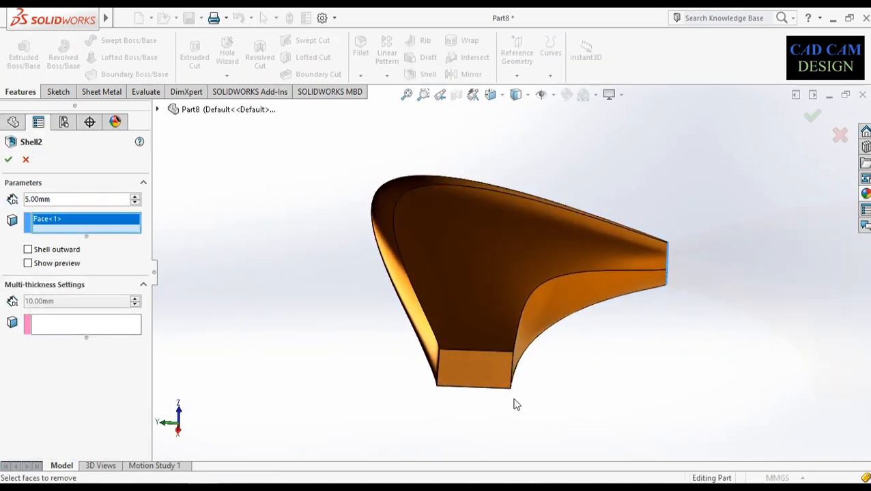
click(506, 372)
middle_drag(512, 370, 532, 321)
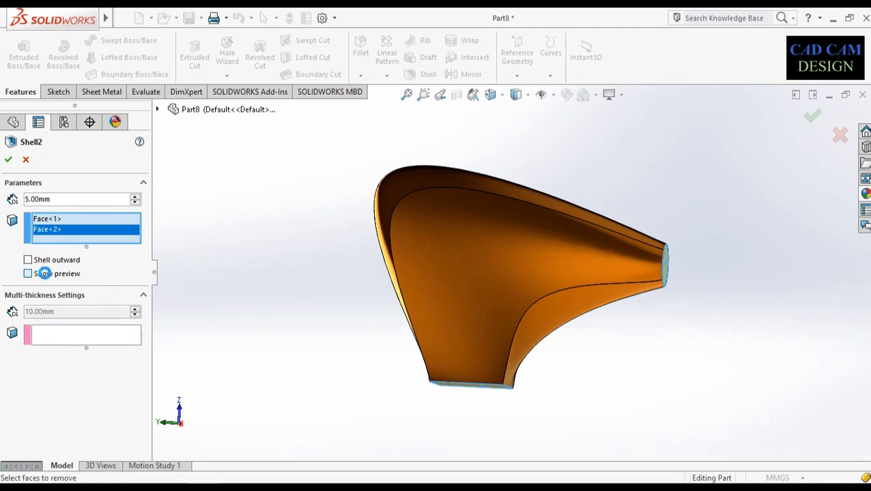
click(28, 274)
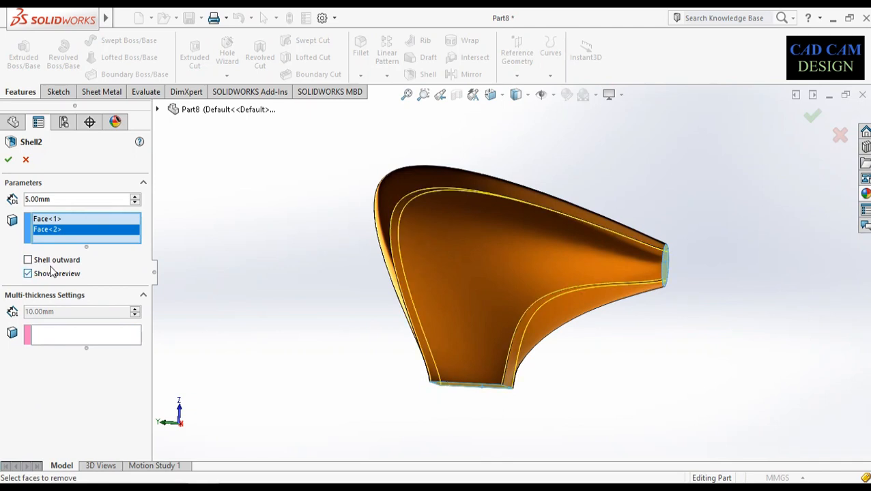
middle_drag(437, 259, 277, 232)
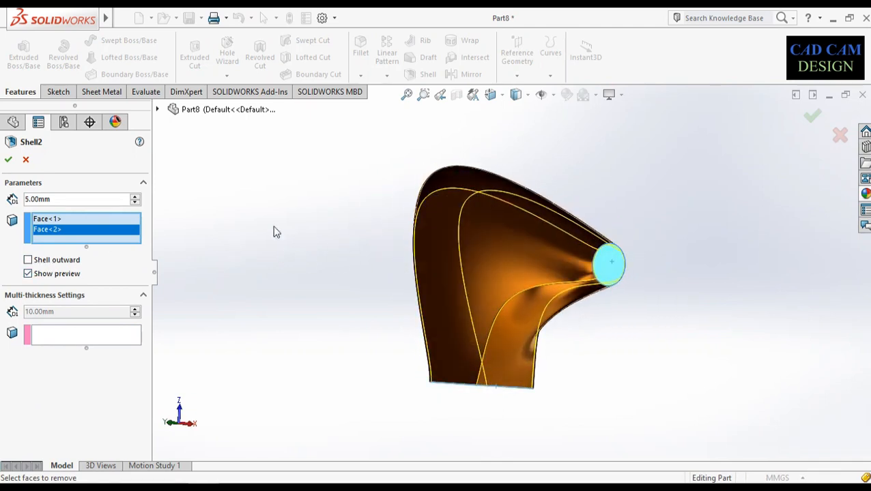
click(475, 269)
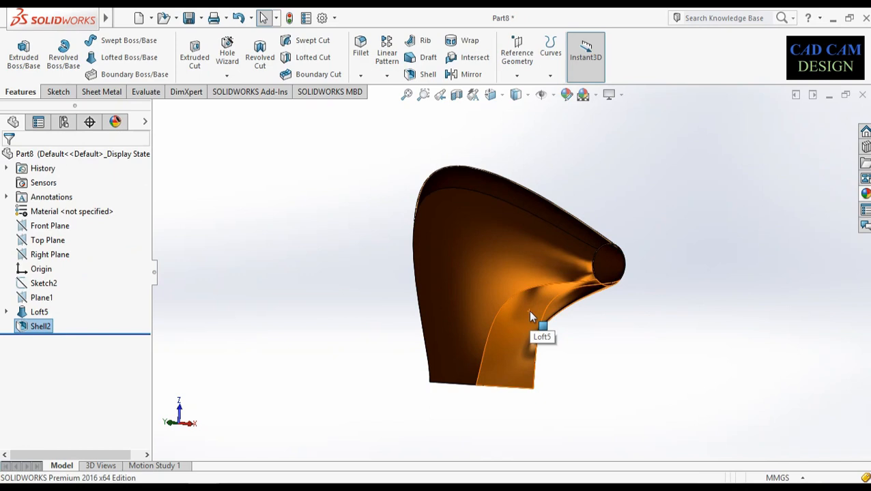
middle_drag(621, 307, 647, 327)
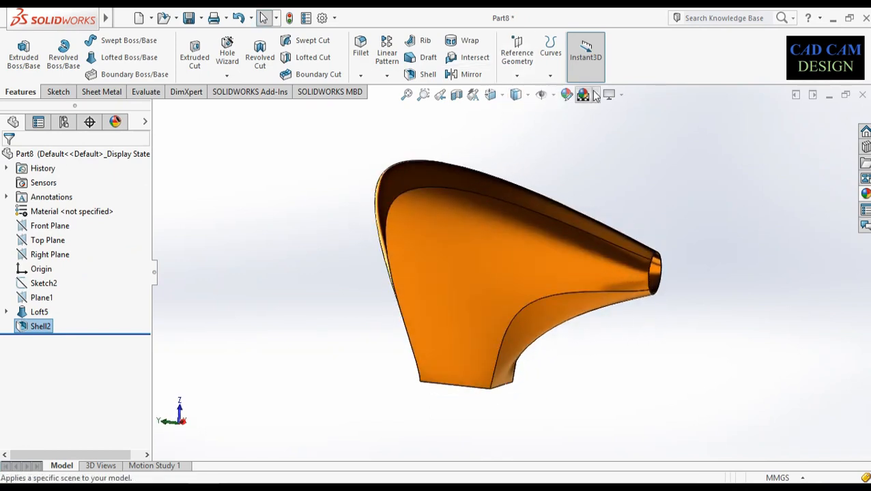
Step: Turn off RealView Graphics and inspect the shelled body in a section view on the Right Plane
click(620, 94)
click(607, 111)
middle_drag(583, 332, 628, 331)
click(456, 95)
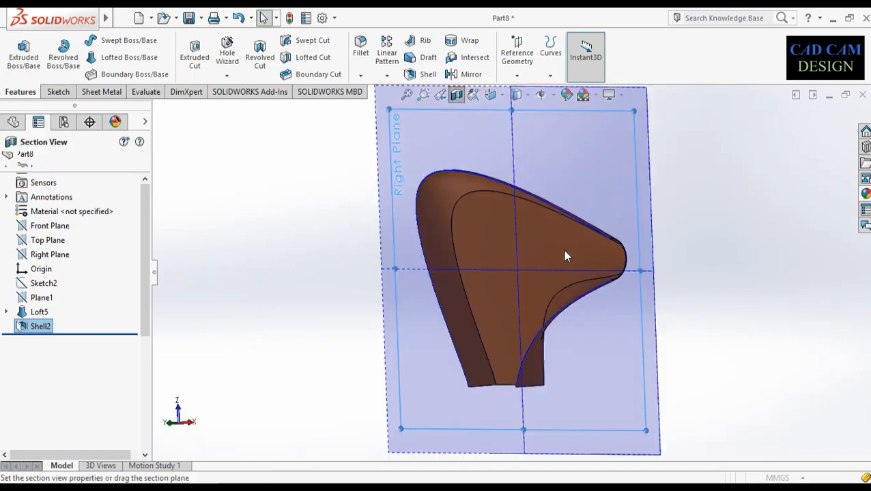
click(809, 119)
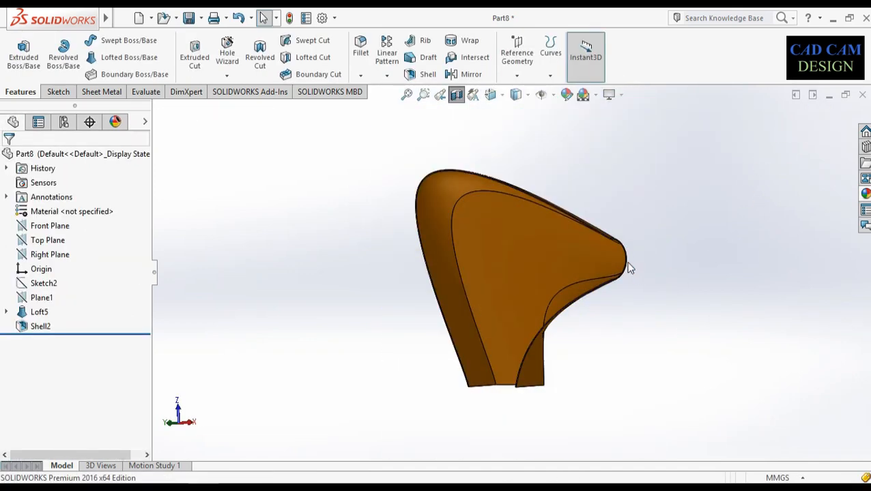
mouse_move(626, 266)
middle_down()
mouse_move(713, 276)
mouse_move(634, 275)
middle_up()
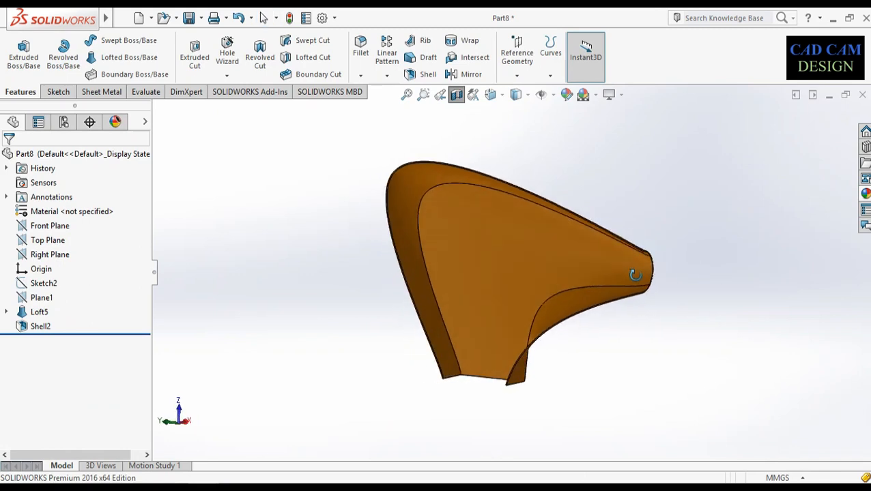
Step: Reopen the section view, compare the Front, Top and Right Plane cuts, and close the section view after inspecting it
click(455, 94)
click(456, 95)
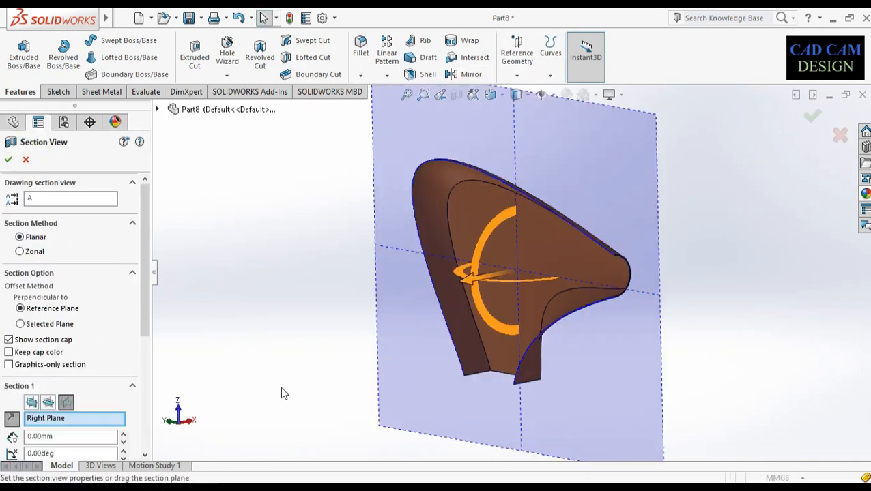
click(31, 403)
click(50, 404)
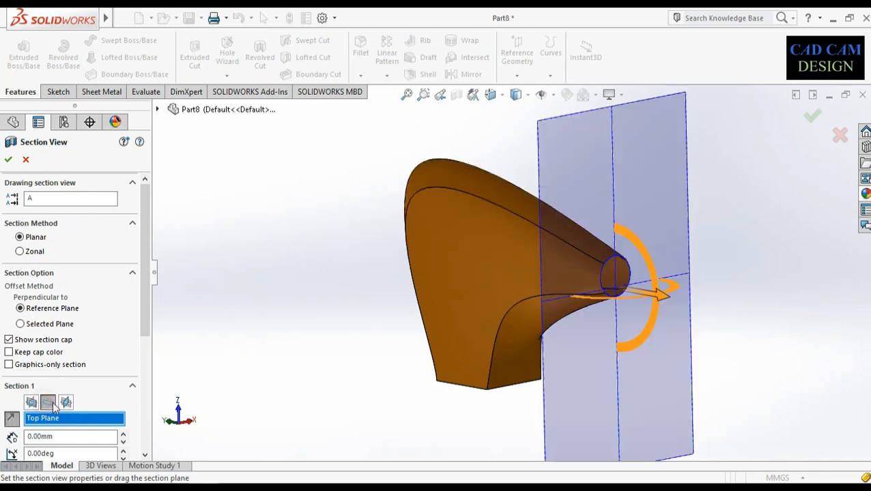
click(66, 403)
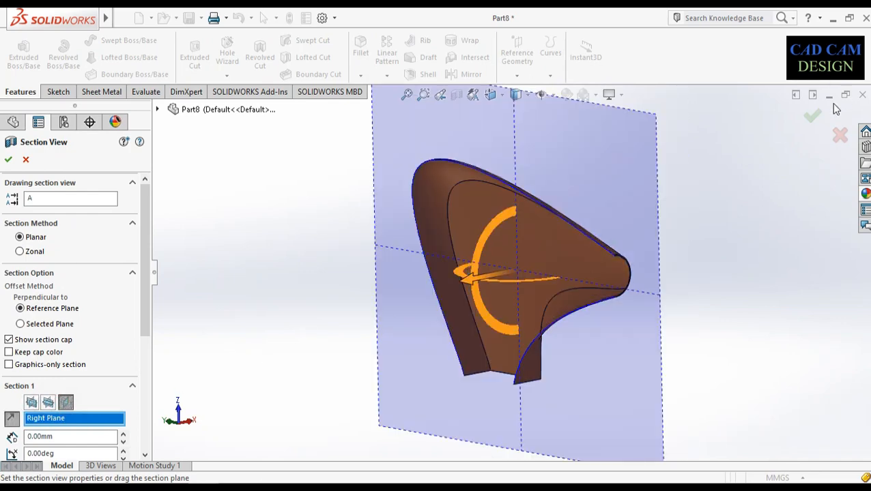
click(811, 116)
middle_drag(685, 299, 608, 181)
click(457, 94)
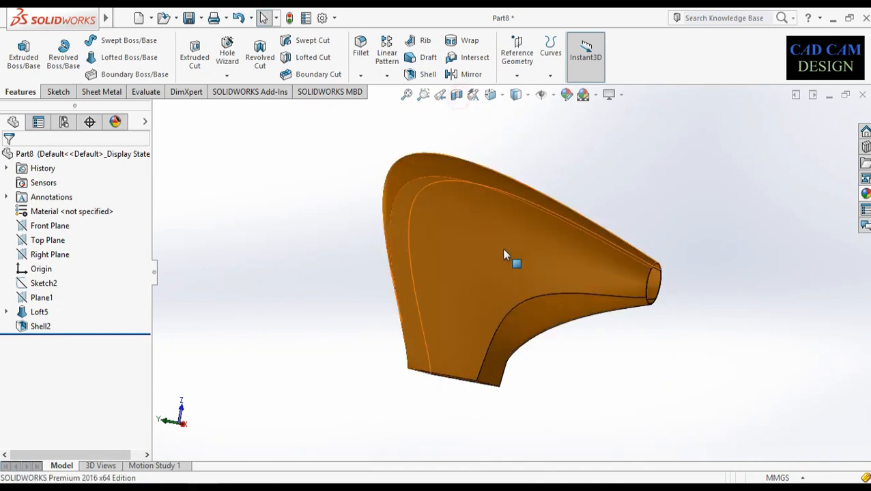
Step: Turn RealView Graphics back on and view the finished shelled loft
click(621, 94)
click(626, 112)
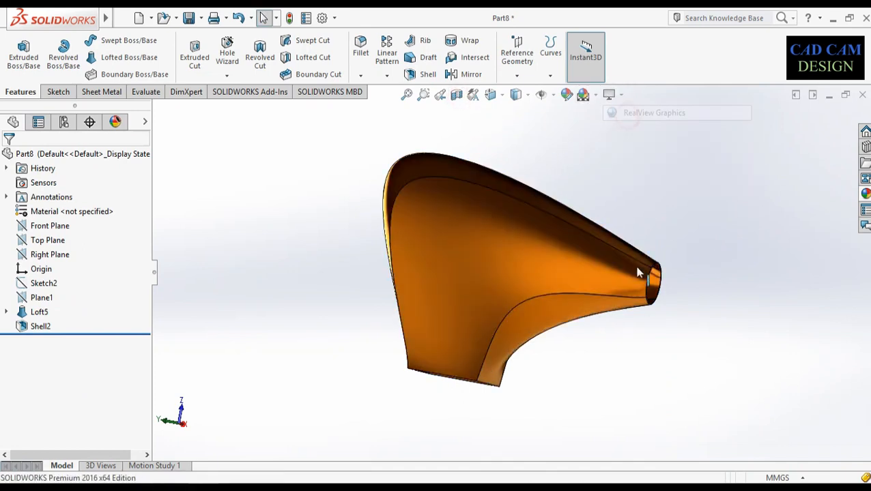
middle_drag(637, 273, 490, 363)
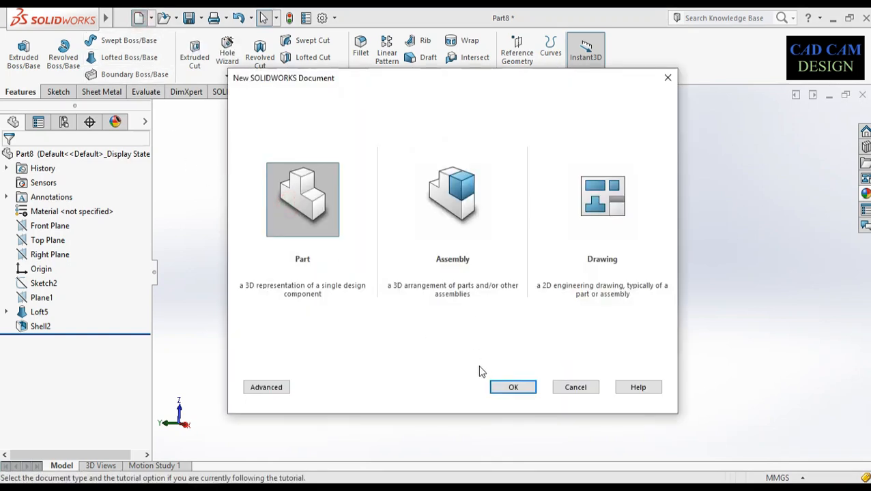
Step: Create a new part and sketch a hexagon on the Top Plane, centred on the origin, with an inscribed circle of about 113 mm
click(513, 387)
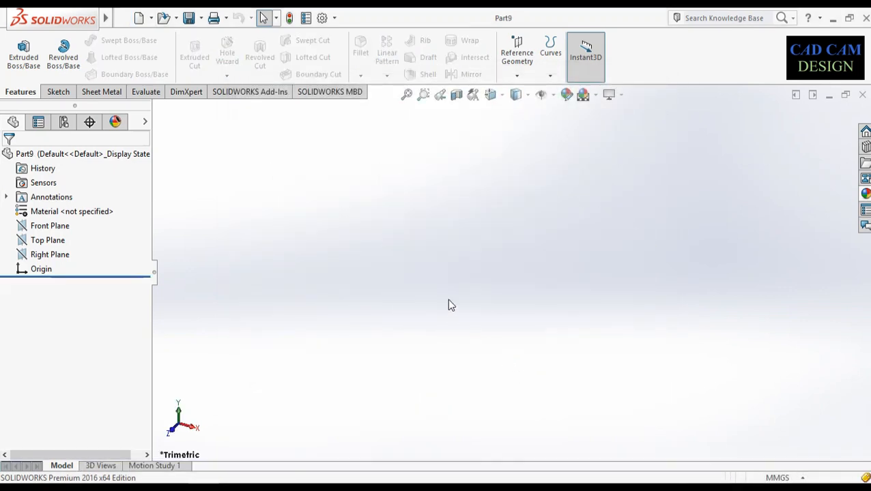
right_click(52, 239)
click(55, 226)
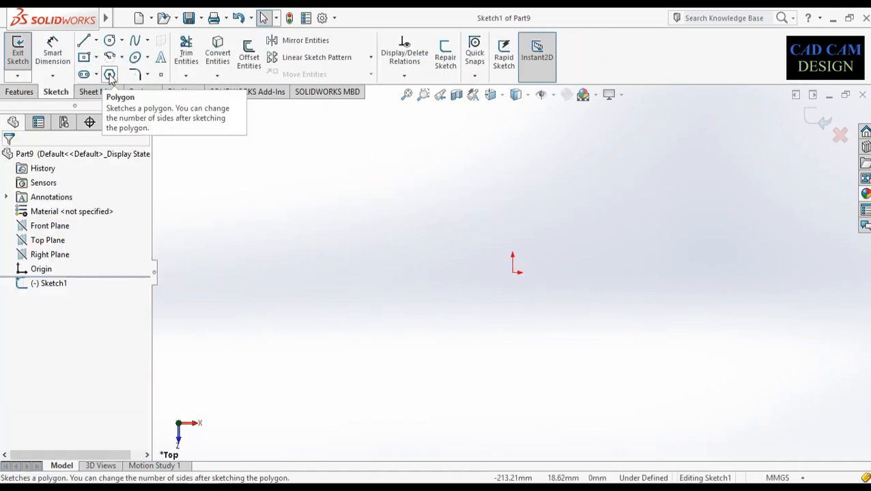
click(109, 73)
click(513, 273)
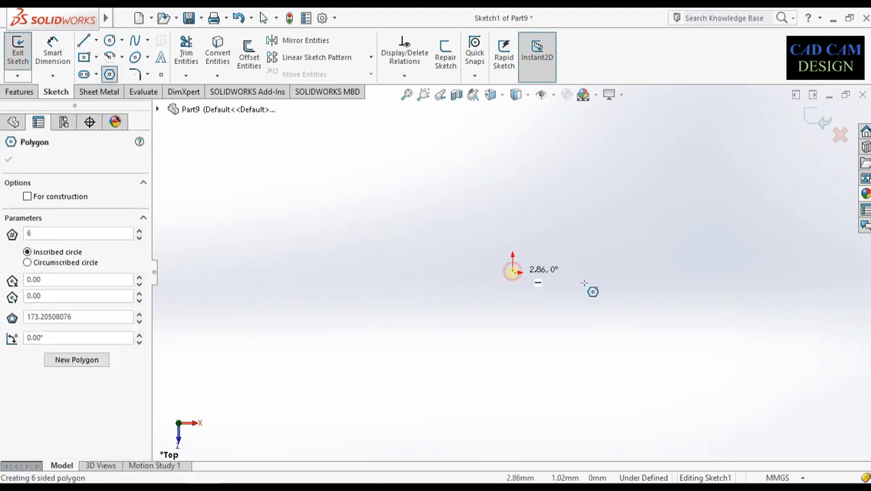
click(615, 272)
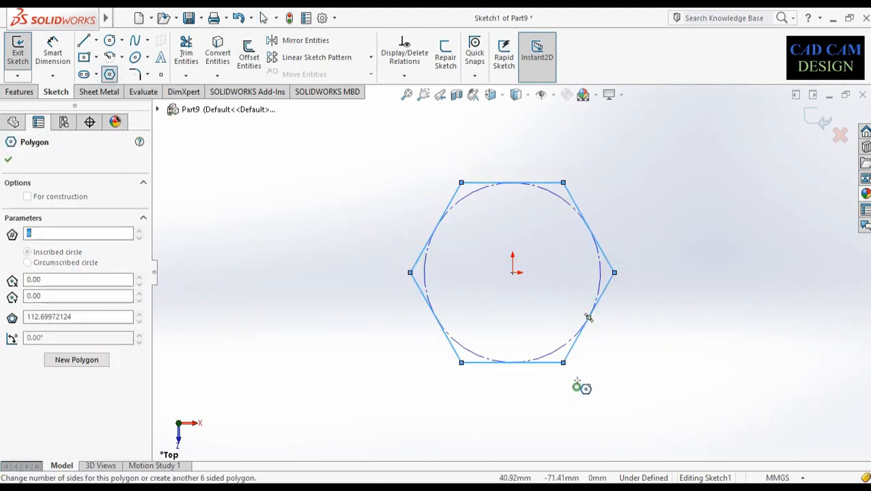
Step: Dimension one horizontal side of the hexagon to 50 mm and finish the sketch
right_drag(576, 384, 539, 367)
click(532, 369)
click(512, 396)
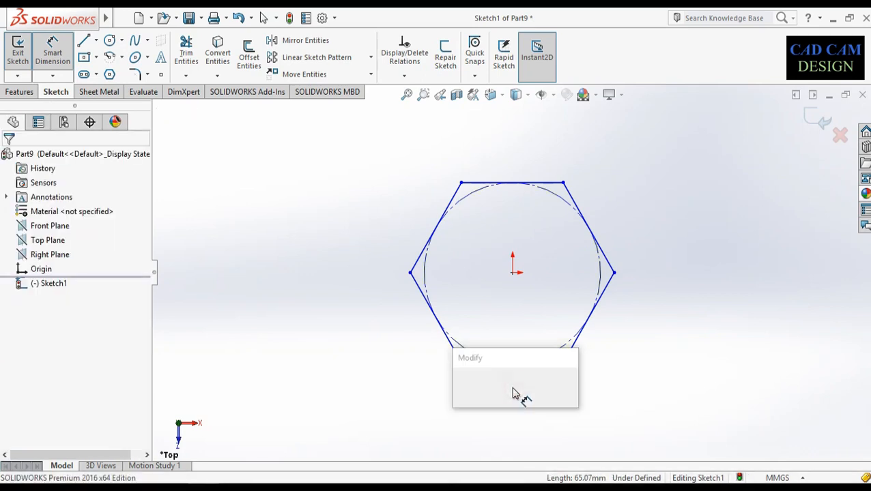
text(50)
key(Return)
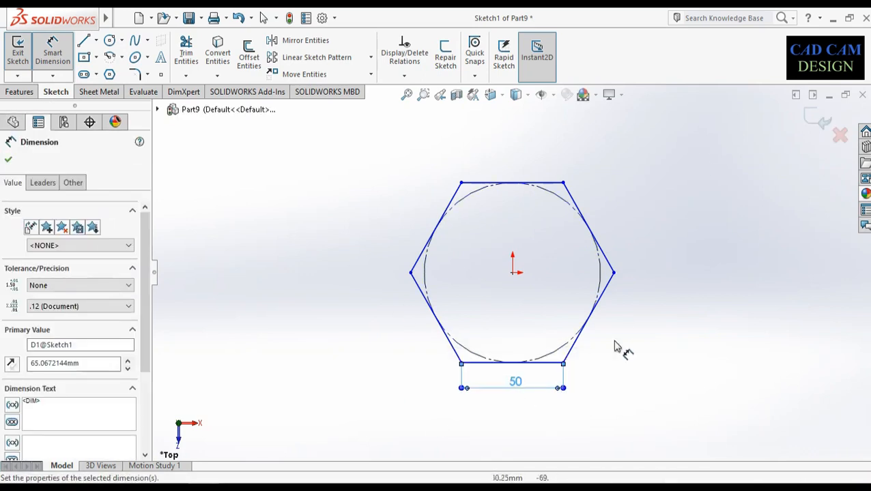
click(824, 116)
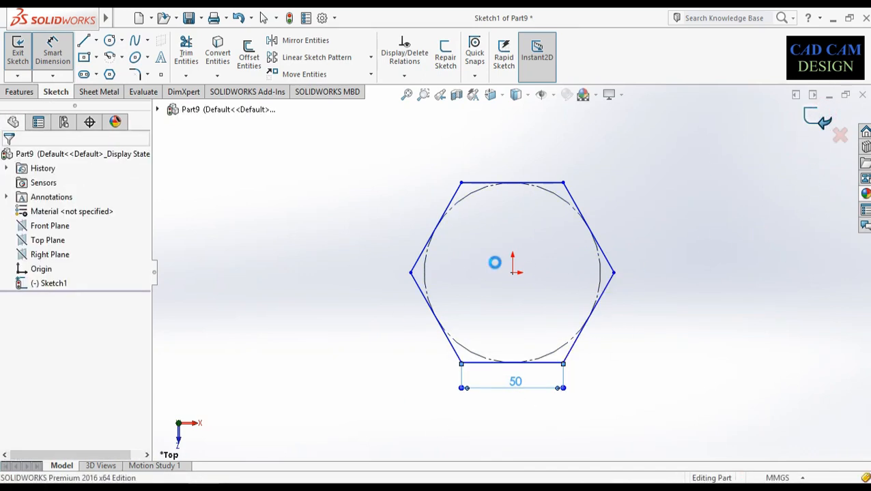
Step: Create one reference plane offset 120 mm from the Top Plane
click(13, 90)
click(515, 77)
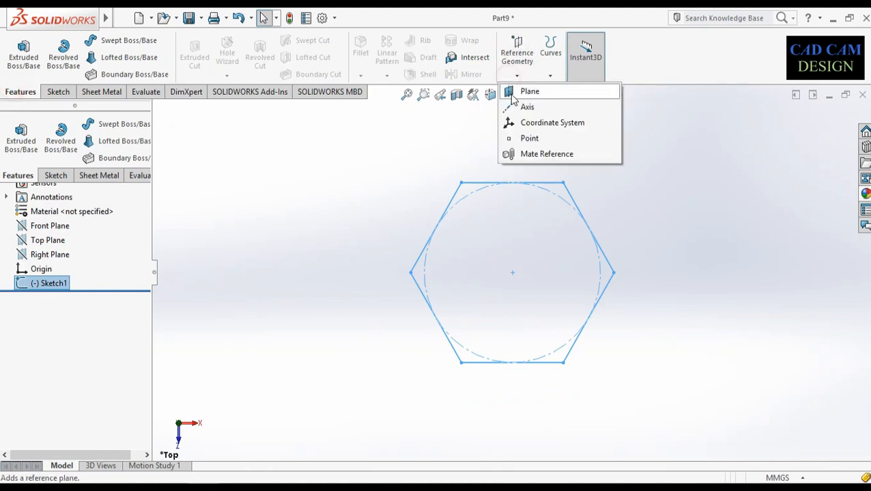
click(530, 91)
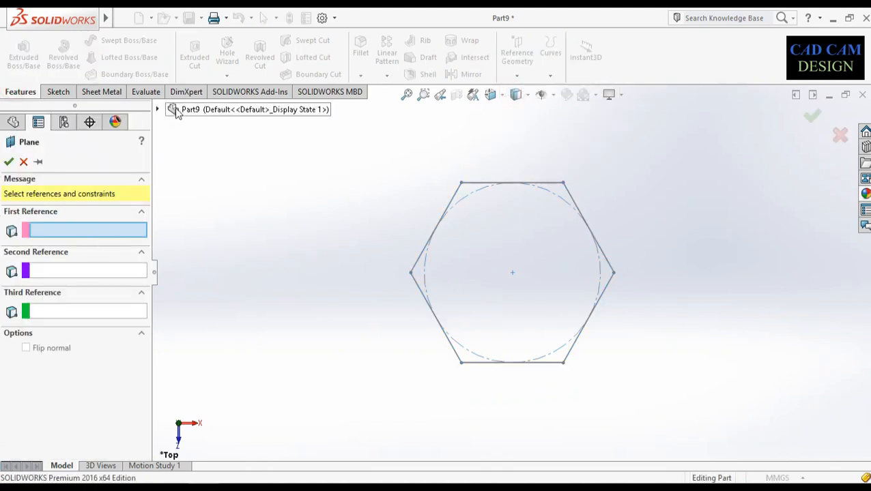
click(157, 110)
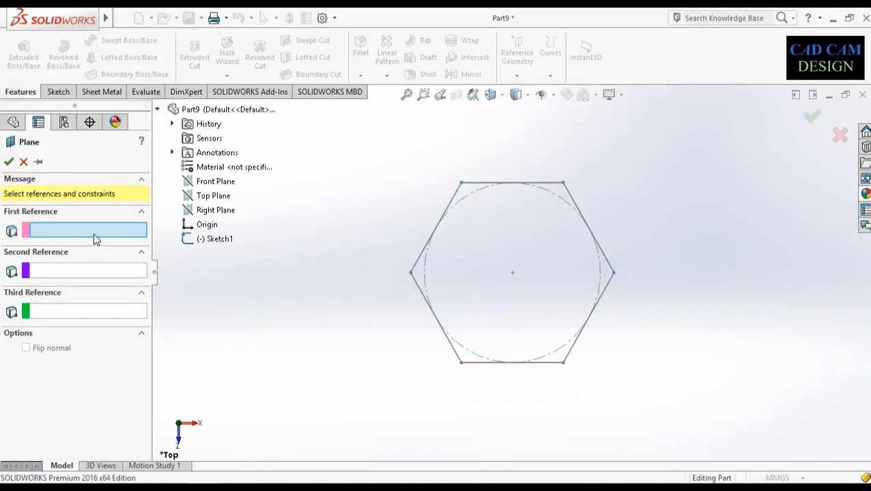
click(192, 196)
middle_drag(611, 302, 505, 268)
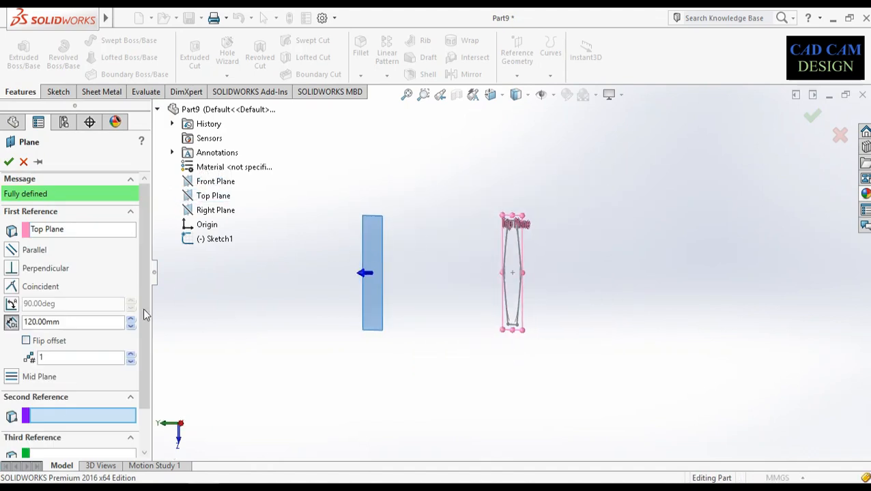
click(74, 355)
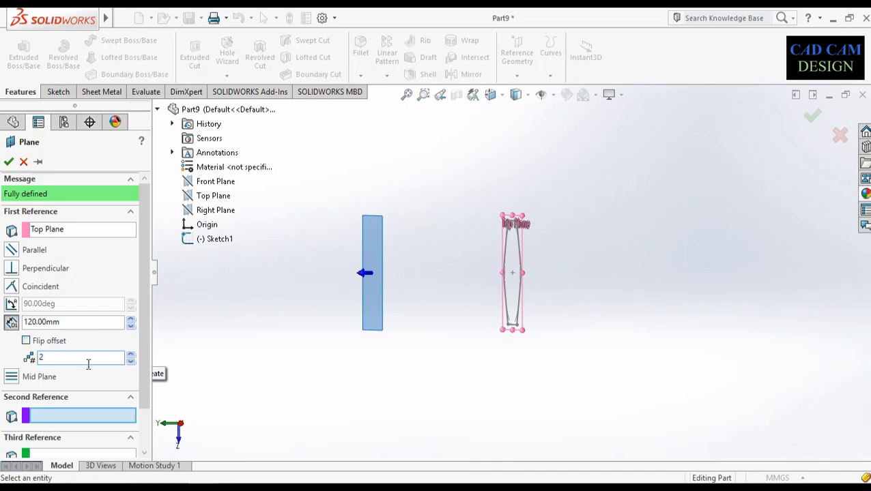
key(Return)
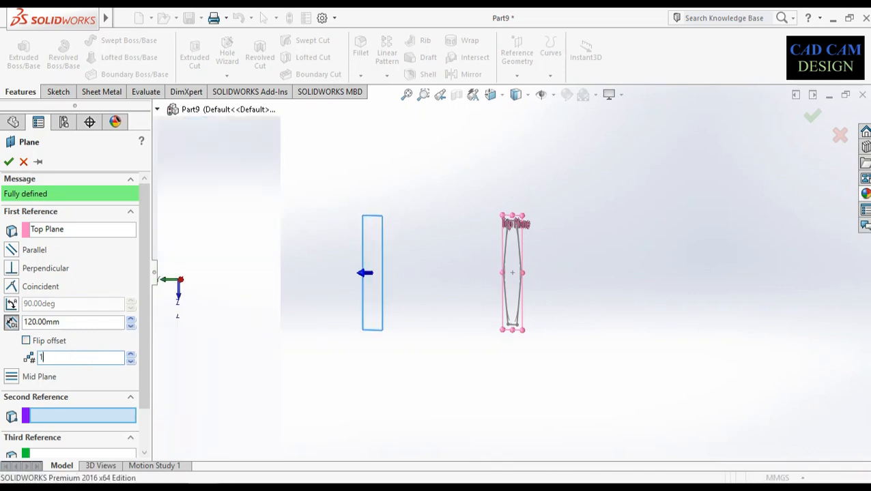
middle_drag(419, 275, 449, 274)
Step: Open a sketch on the offset plane, view it face-on and draw a circle about 16 mm in diameter centred on the origin
click(429, 228)
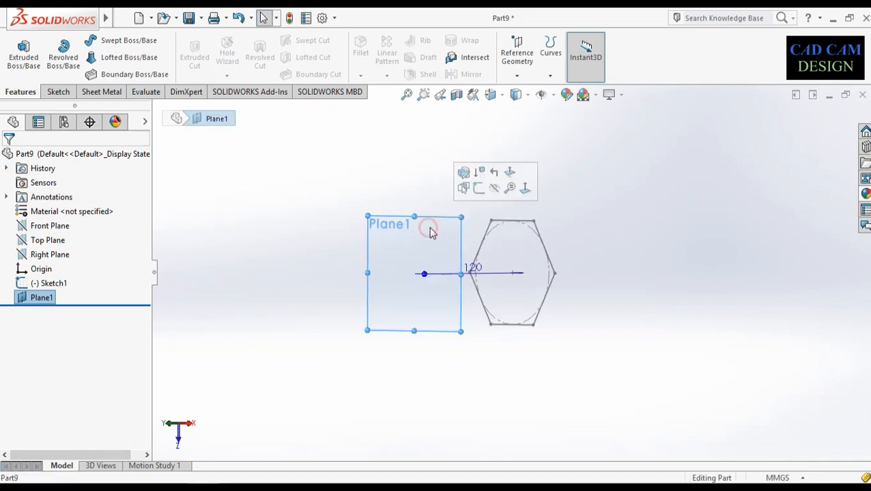
click(478, 189)
click(49, 311)
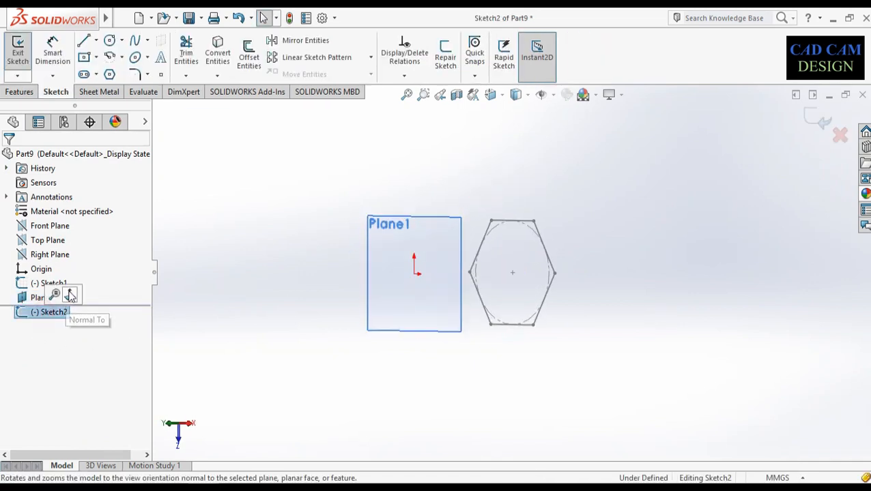
click(70, 290)
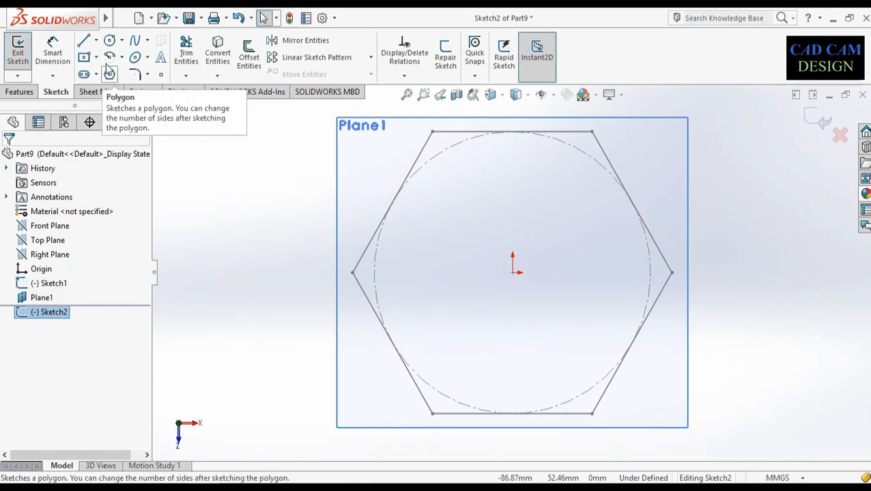
click(109, 41)
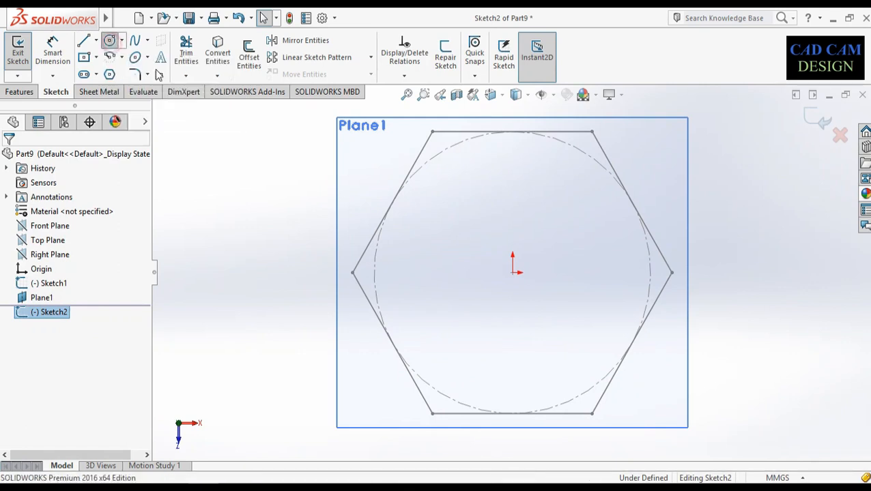
click(512, 272)
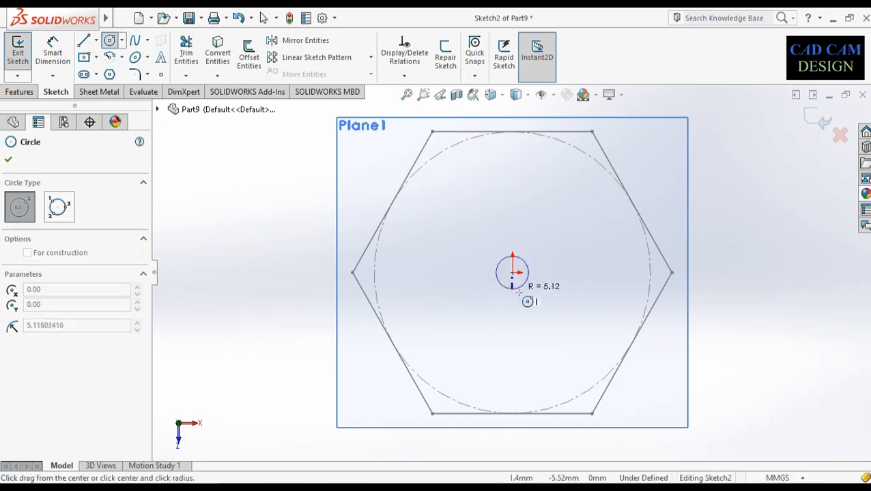
click(521, 294)
Step: Set the circle's diameter to 20 mm and finish the sketch
right_drag(530, 344, 534, 256)
click(534, 263)
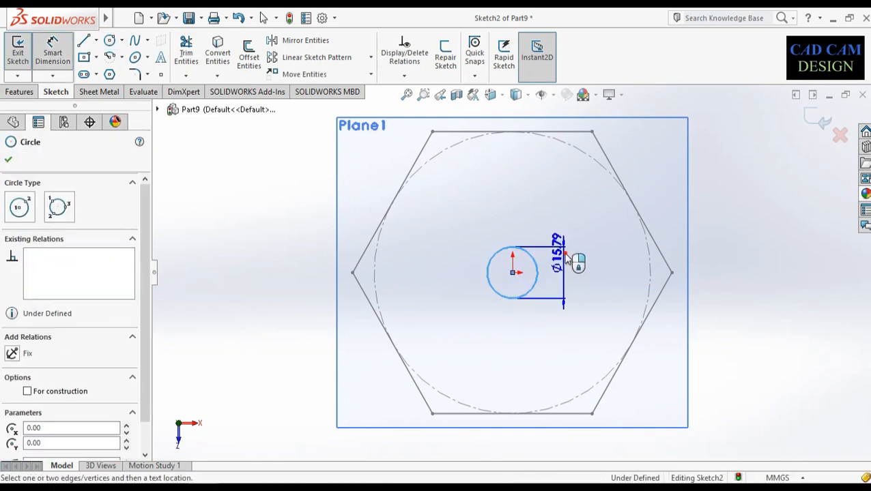
click(569, 259)
text(20)
key(Return)
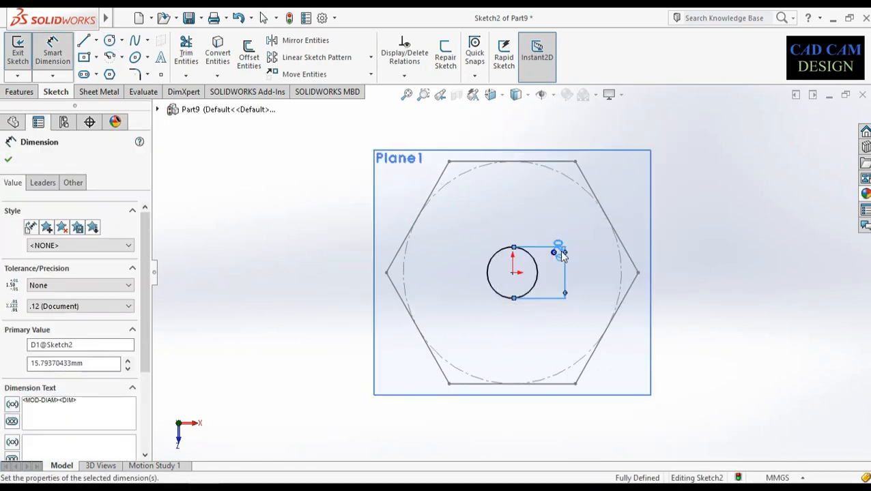
click(810, 126)
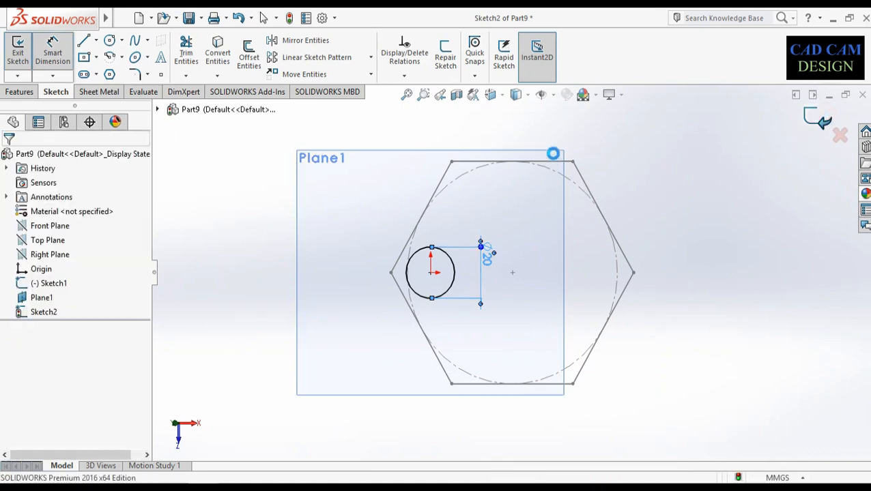
Step: Hide the offset reference plane, leaving the circle and hexagon sketches in view
click(550, 151)
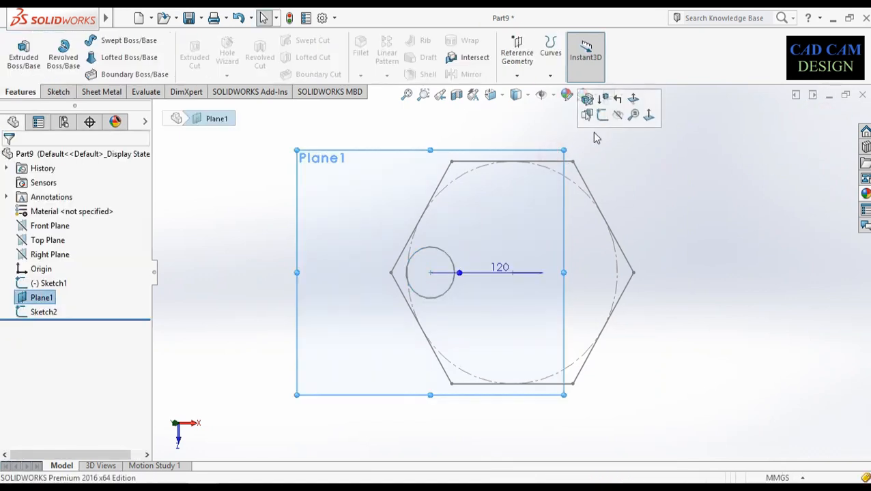
click(624, 115)
mouse_move(622, 247)
middle_down()
mouse_move(608, 170)
mouse_move(594, 175)
middle_up()
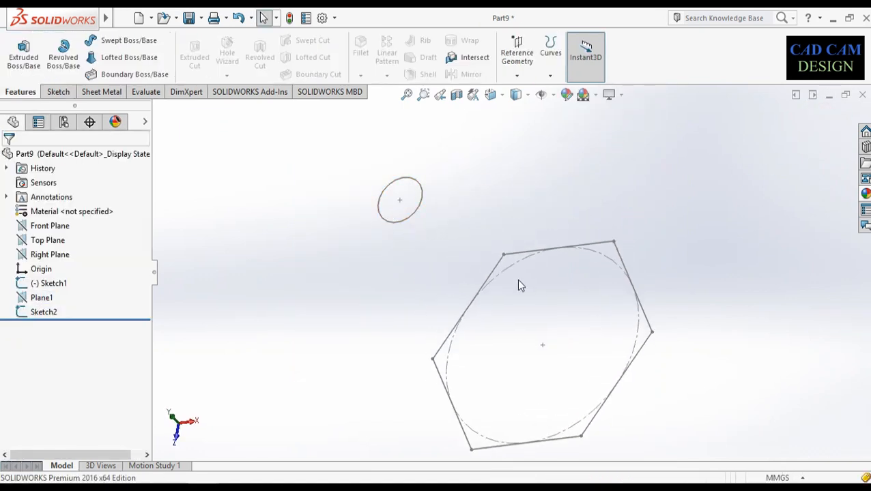
middle_drag(518, 280, 527, 293)
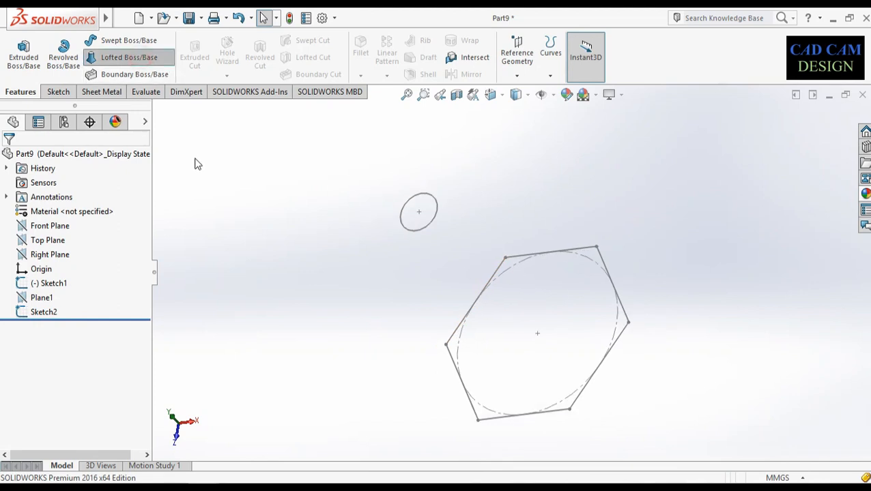
click(429, 225)
click(612, 282)
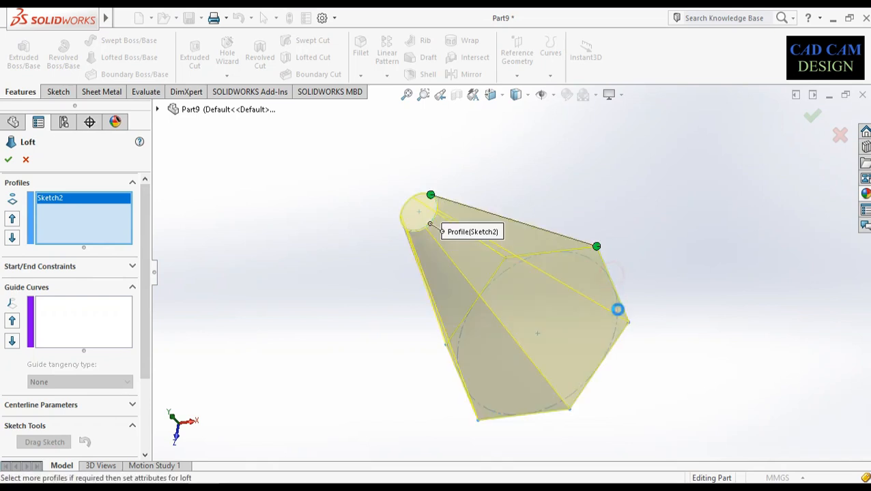
mouse_move(616, 307)
middle_down()
mouse_move(637, 326)
mouse_move(625, 336)
middle_up()
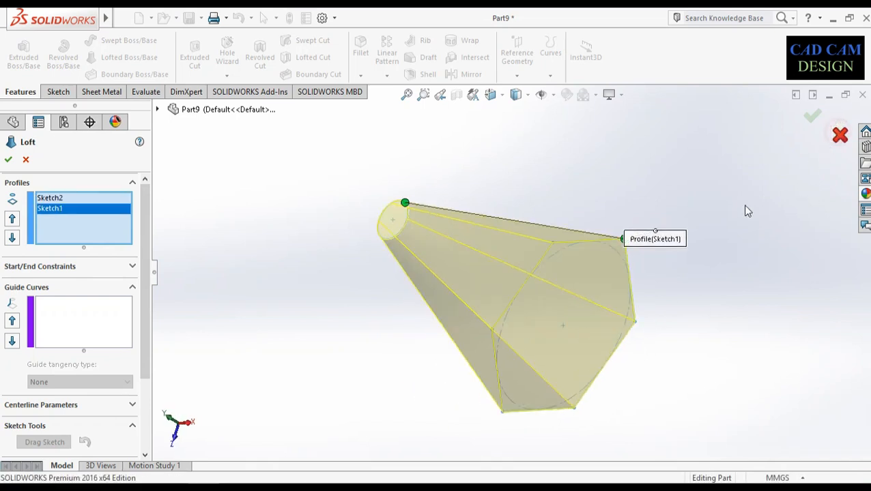
key(Escape)
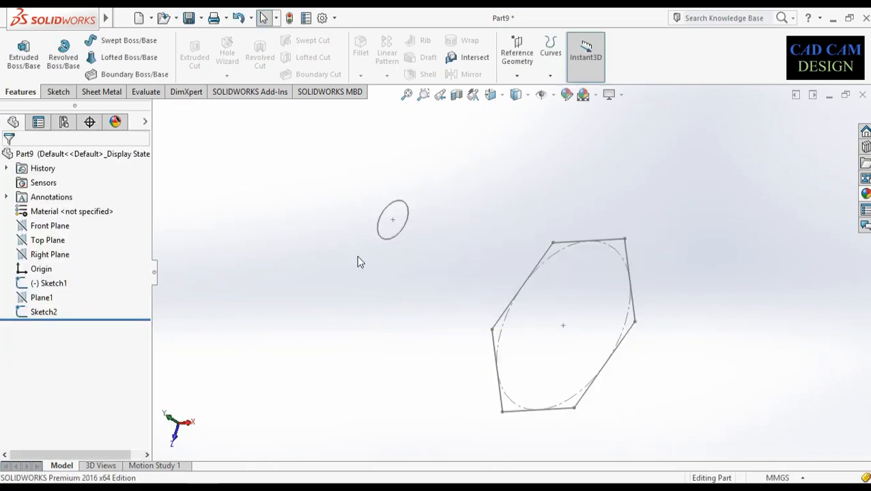
Step: Sketch a five-point spline on the Right Plane, bulging outward from the circle's edge to the hexagon's edge on the same side
right_click(50, 256)
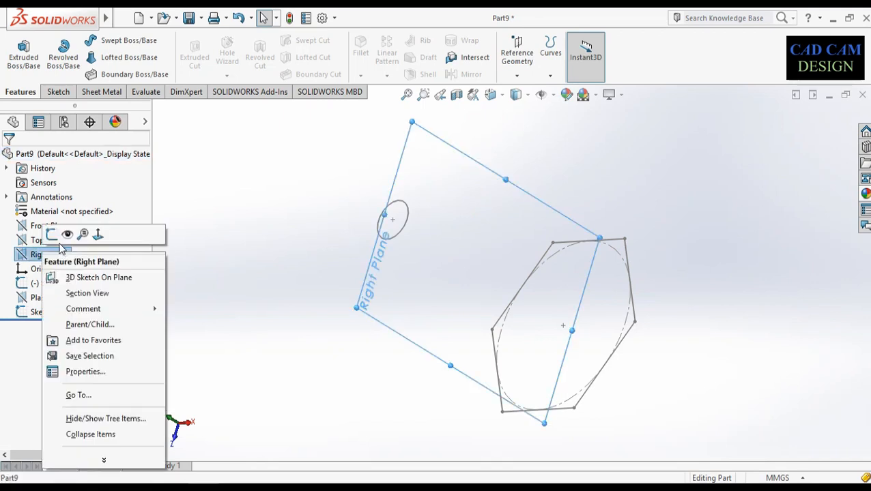
click(57, 233)
right_click(38, 328)
click(62, 283)
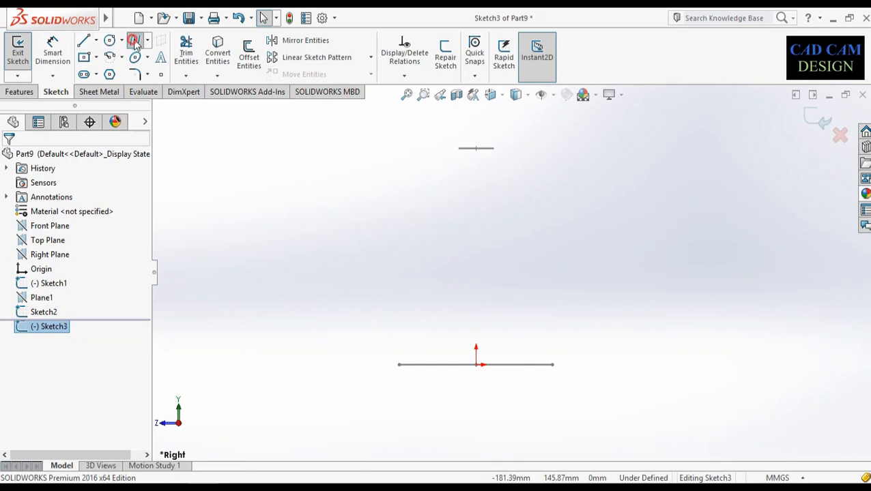
click(494, 148)
click(598, 152)
click(651, 216)
click(627, 319)
click(552, 365)
key(Escape)
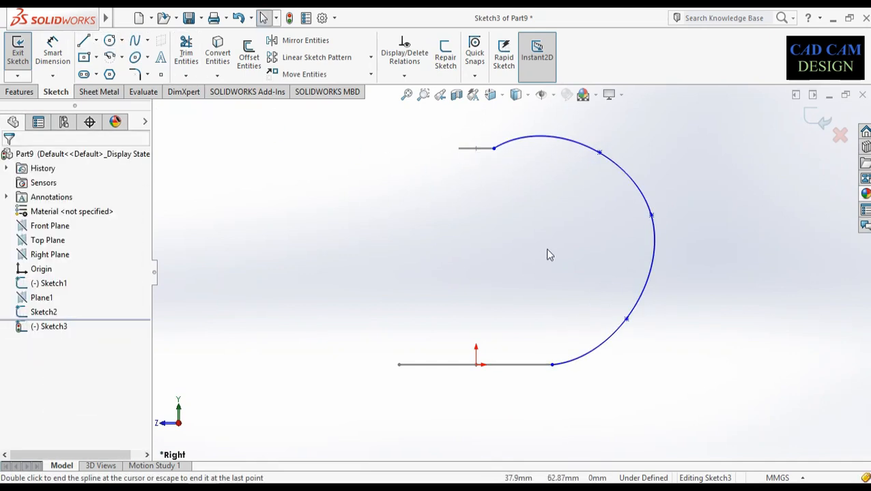
Step: Reshape the guide spline by moving its second point inward and down into an S-like bend, and finish the sketch
key(Down)
drag(599, 156, 570, 208)
click(528, 242)
key(Up)
click(816, 118)
Step: Loft between the hexagon and the circle using the spline as guide curve, and inspect the curved body
middle_drag(524, 204, 531, 219)
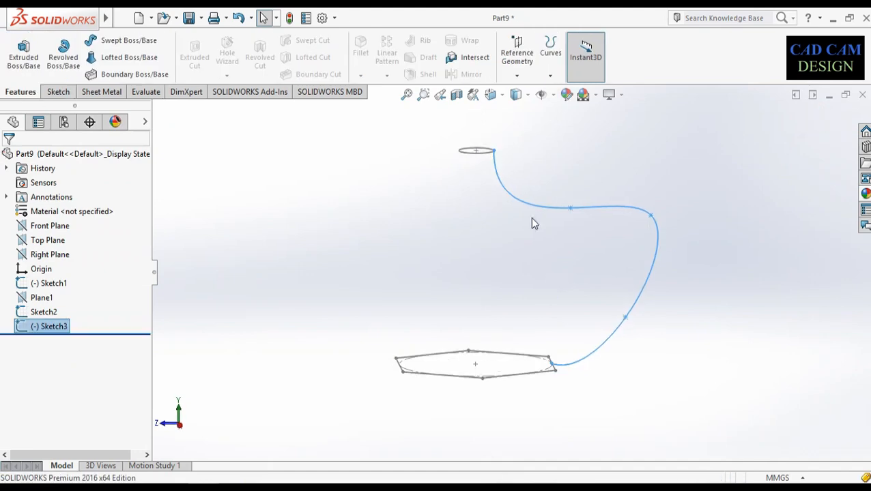
click(129, 58)
click(449, 375)
click(479, 151)
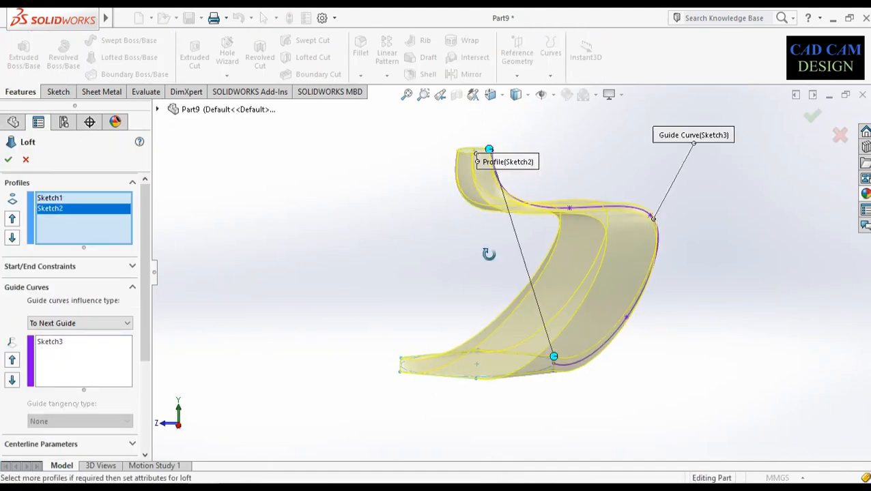
click(812, 117)
middle_drag(622, 242, 587, 276)
click(650, 153)
scroll(511, 280, down, 4)
scroll(510, 280, up, 6)
middle_drag(510, 281, 417, 294)
scroll(505, 300, down, 3)
scroll(416, 293, up, 3)
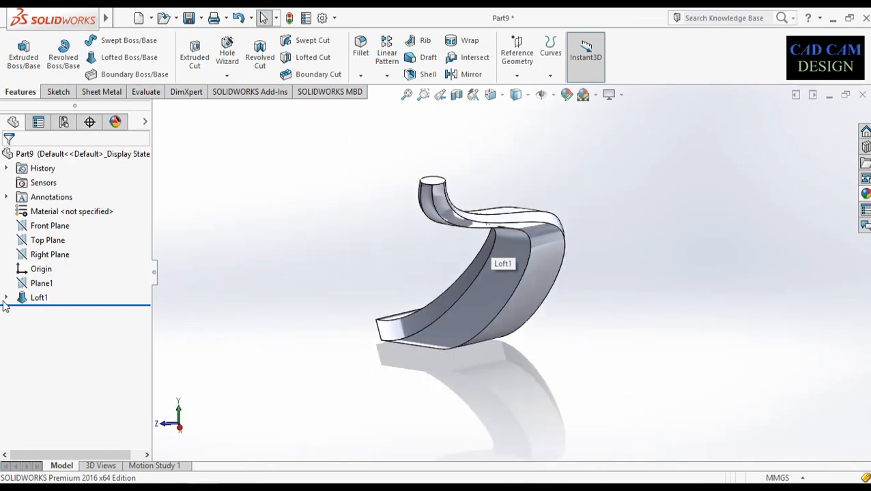
Step: Delete the guided loft feature while keeping its profile and guide sketches
click(38, 298)
key(Delete)
key(Return)
Step: Reopen the guide curve sketch on the Right Plane and trim away the spline
right_click(37, 326)
click(47, 216)
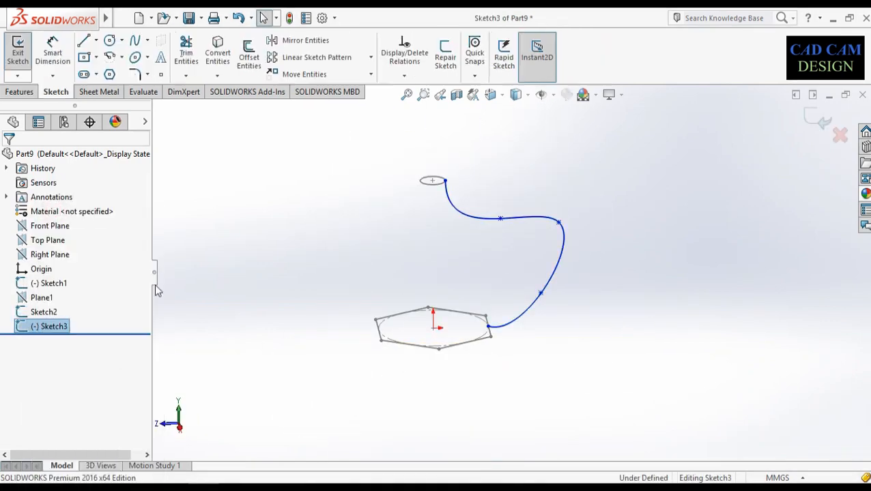
right_click(48, 327)
click(74, 284)
click(186, 52)
drag(645, 245, 707, 219)
Step: Sketch a zigzag guide of four connected lines from the circle's edge to the hexagon's edge on the opposite side
key(l)
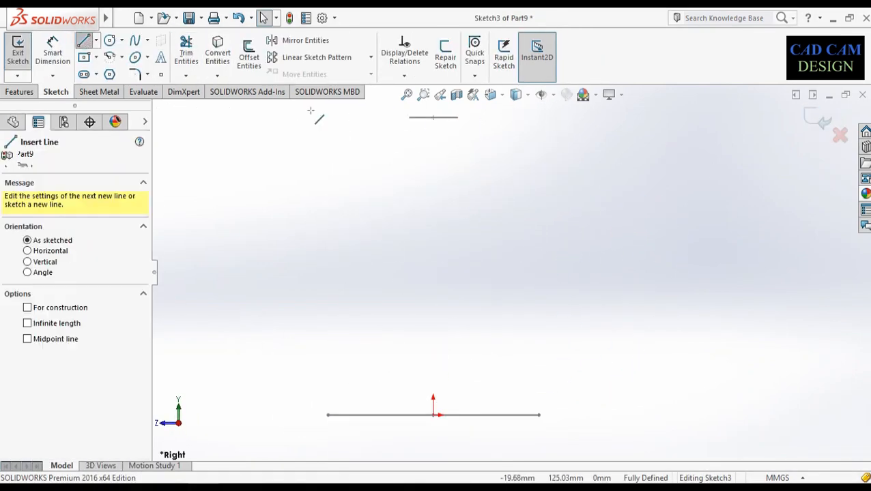
click(408, 118)
click(247, 159)
click(264, 227)
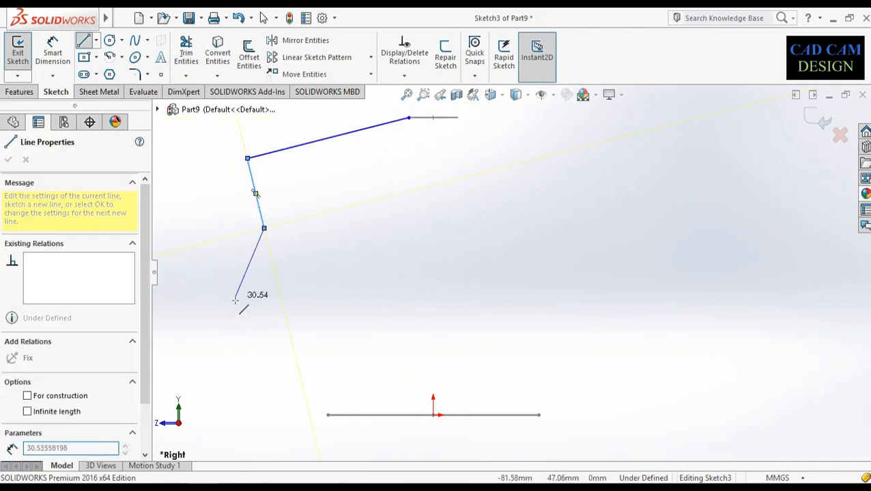
click(223, 227)
click(327, 415)
key(Escape)
middle_drag(409, 307, 474, 264)
click(26, 94)
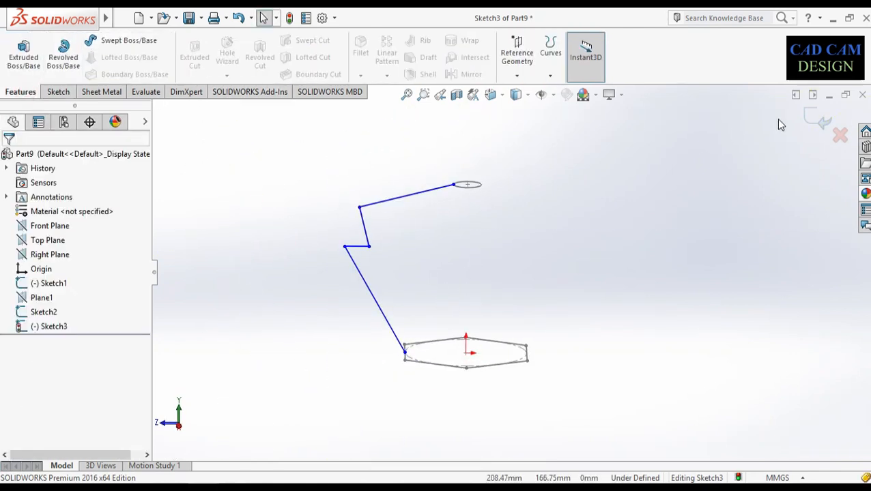
Step: Loft between the hexagon and the circle using the zigzag line sketch as guide curve
click(129, 57)
click(491, 362)
click(468, 187)
click(403, 196)
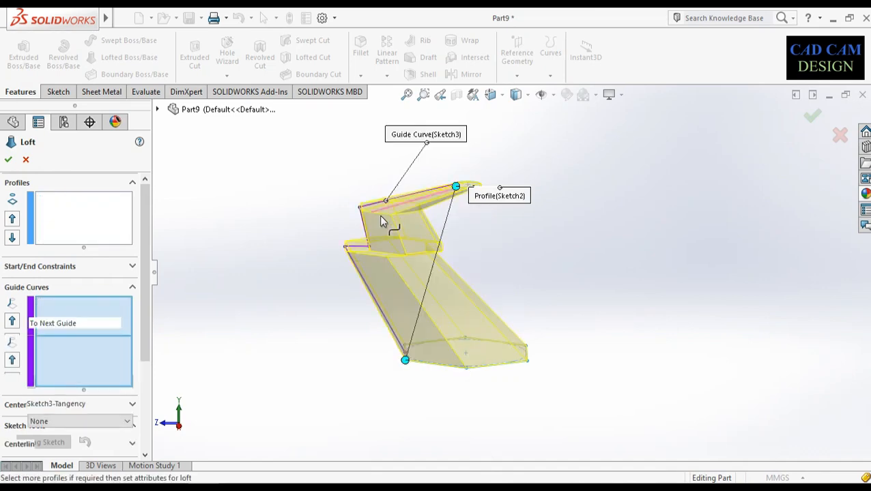
key(Return)
Step: Delete the zigzag-guided loft and trim all the lines out of its guide sketch
right_click(39, 298)
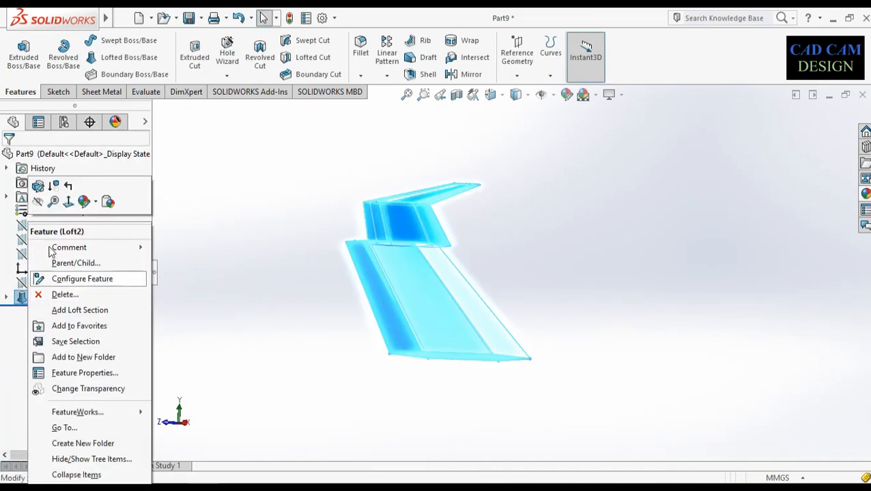
click(82, 293)
click(513, 186)
right_click(48, 326)
click(35, 220)
click(194, 46)
drag(416, 176, 347, 293)
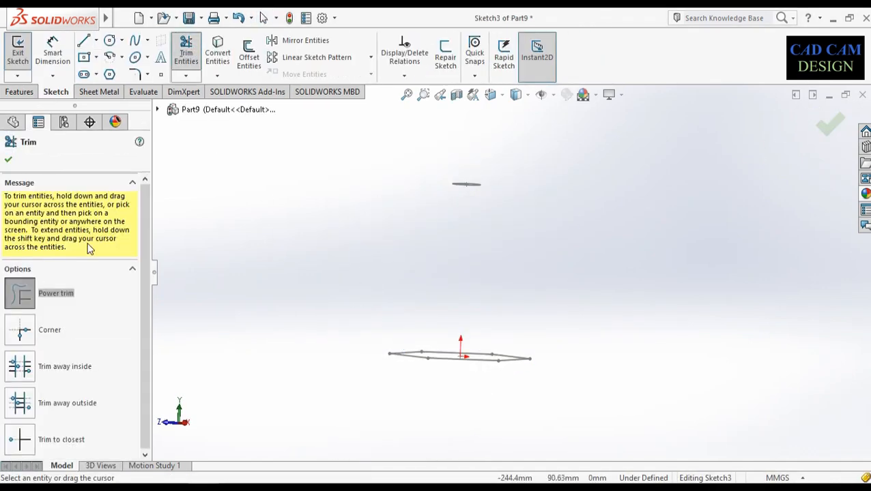
click(15, 159)
Step: In the Right view, sketch a four-point outward-bulging spline from the circle's +Z edge to the hexagon's edge on the same side
key(space)
click(578, 299)
click(135, 41)
click(543, 117)
click(471, 198)
click(436, 303)
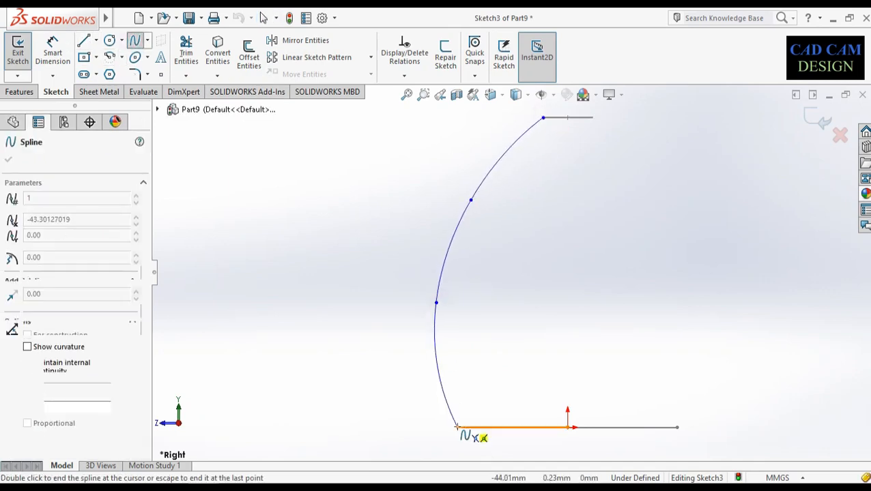
click(457, 428)
key(Escape)
Step: Sketch a matching four-point outward-bulging spline between the opposite edges of the circle and the hexagon, and finish the sketch
middle_drag(510, 311, 603, 314)
key(space)
click(579, 299)
click(135, 41)
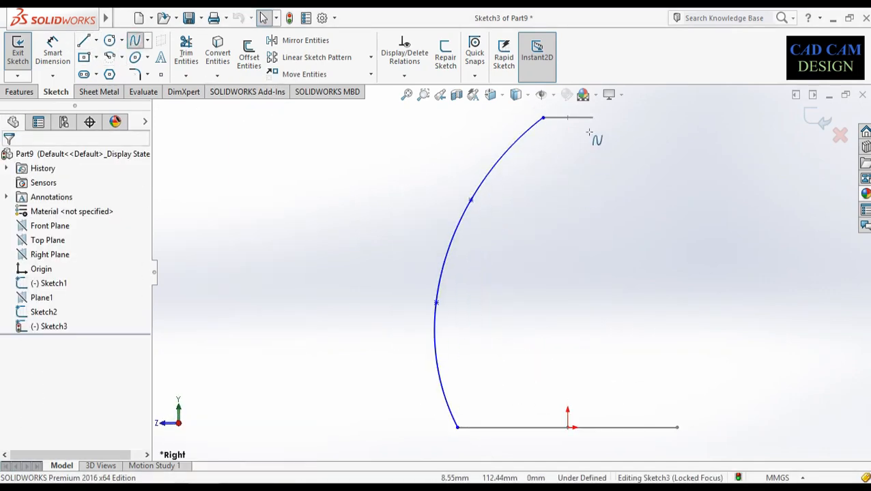
click(592, 118)
click(653, 199)
click(693, 349)
double_click(677, 428)
click(653, 200)
click(782, 159)
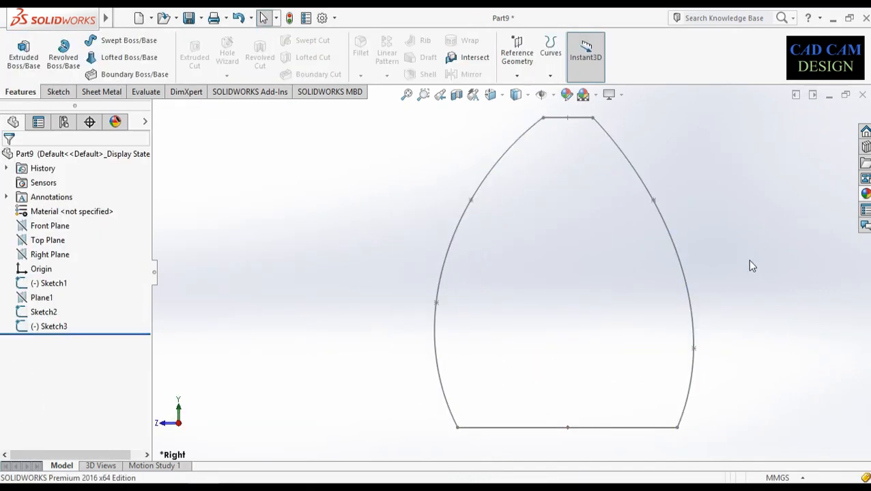
Step: Start a loft from the circle to the hexagon and add both splines as separate open-loop guide curves
middle_drag(747, 259, 532, 362)
click(129, 58)
click(550, 183)
click(594, 337)
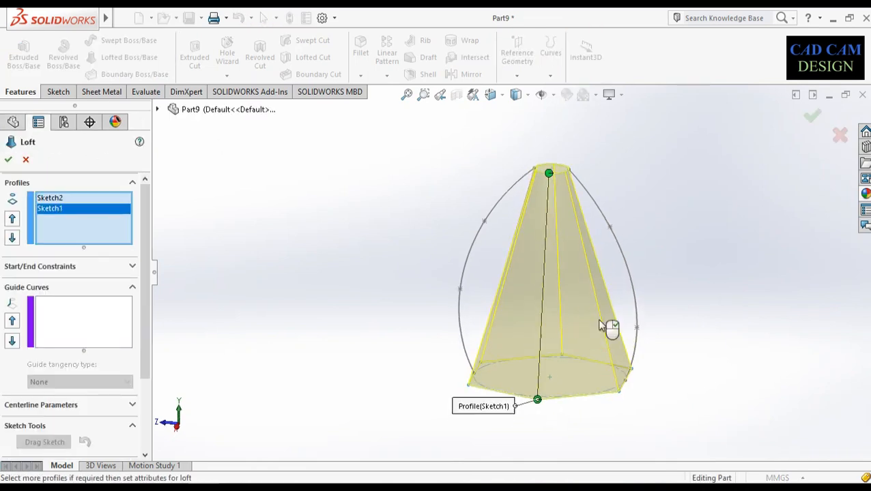
click(103, 327)
click(485, 211)
click(525, 150)
click(623, 239)
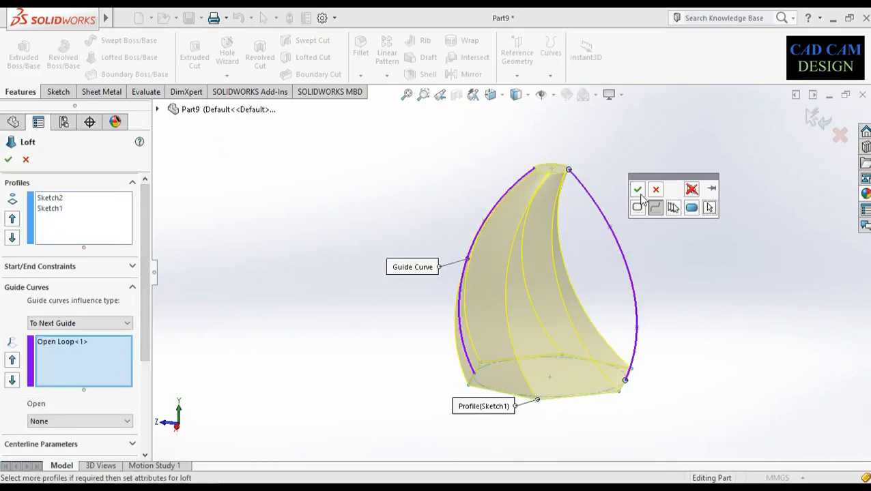
click(637, 191)
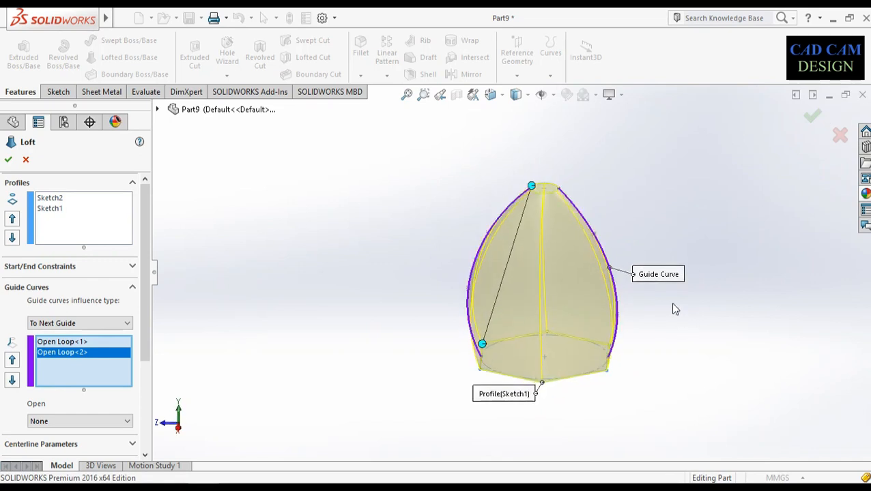
Step: Make the guided loft a one-direction thin feature, accept it, and inspect the hollow body
mouse_move(144, 268)
mouse_down()
mouse_move(146, 299)
mouse_move(80, 339)
mouse_up()
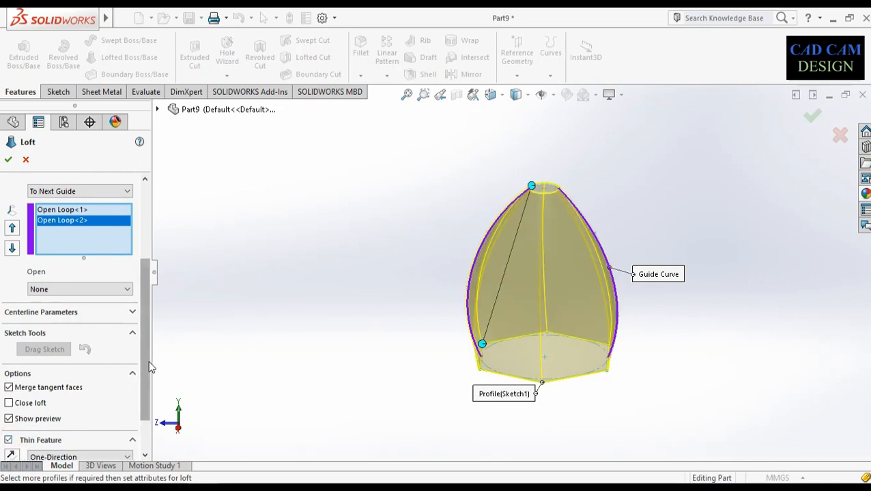
scroll(150, 369, down, 2)
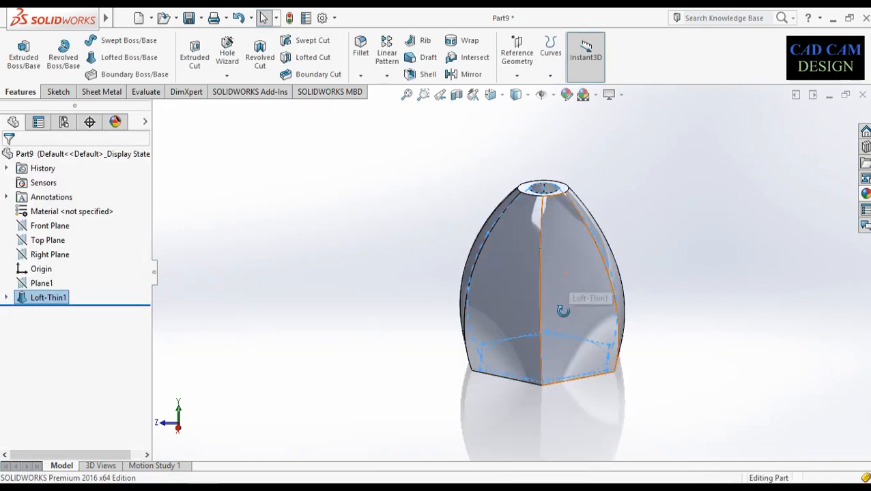
scroll(564, 269, down, 3)
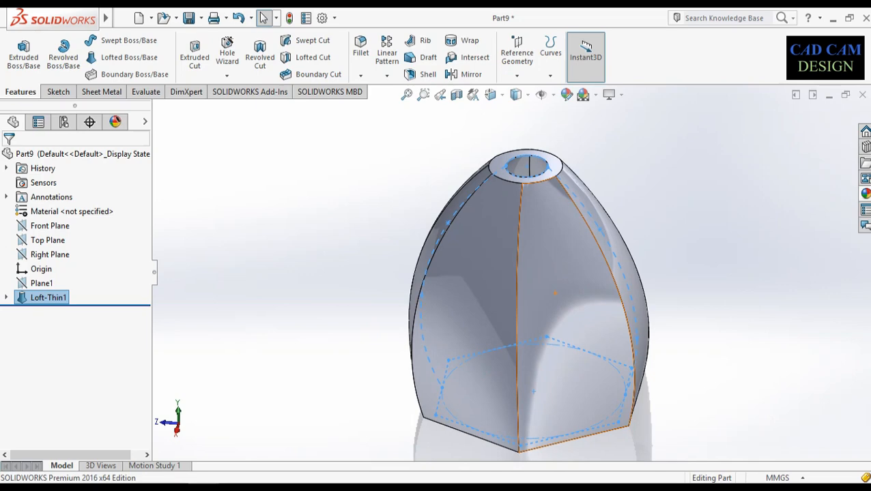
Step: Apply the gloss blue car paint appearance to the lofted part
click(864, 194)
drag(763, 428, 534, 283)
click(531, 280)
Step: Apply the metallic gold car paint appearance to the lofted body and view it from other angles
click(864, 194)
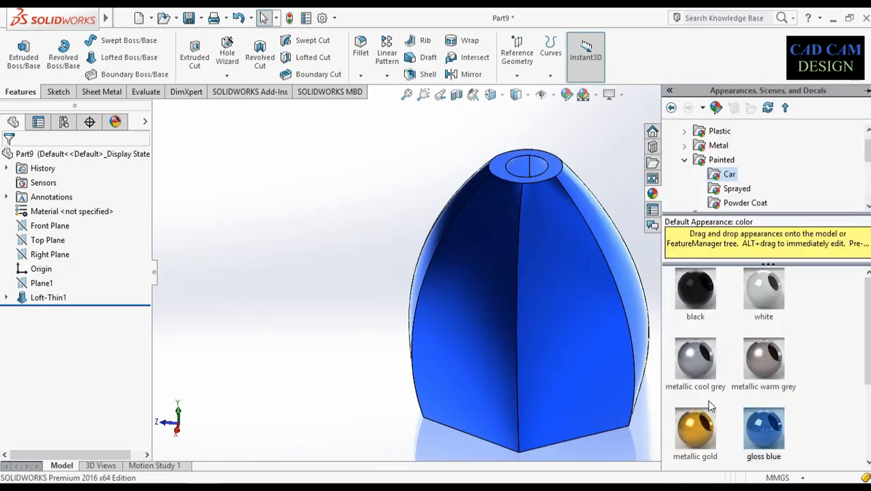
drag(703, 418, 527, 168)
click(500, 172)
scroll(618, 261, up, 3)
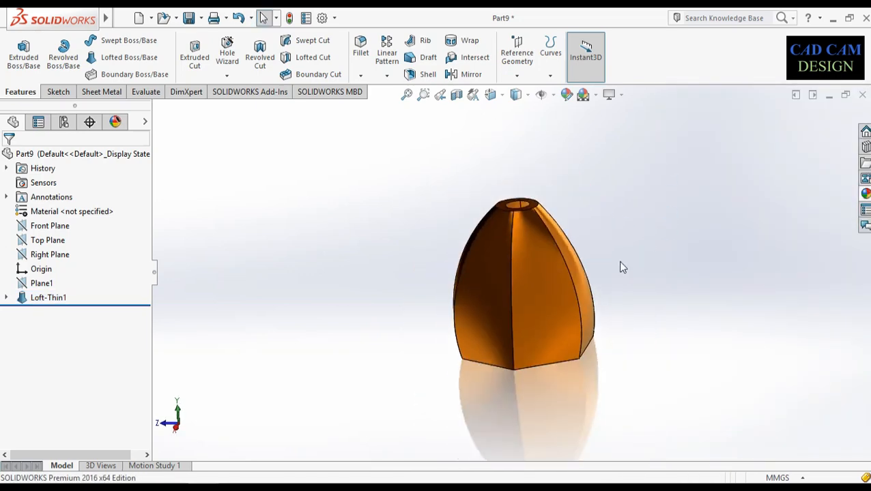
middle_drag(618, 261, 669, 194)
Step: Try the polished steel metal appearance on the lofted body and turn off the section view
click(865, 194)
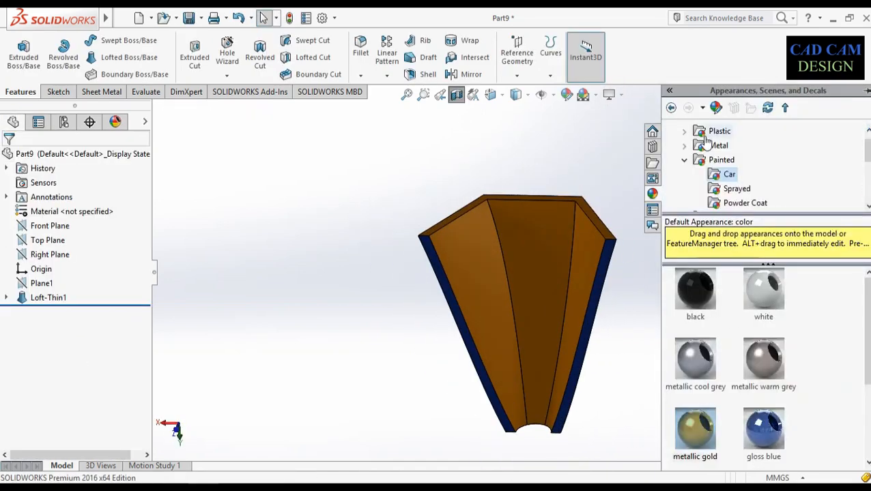
click(718, 146)
drag(698, 294, 525, 256)
click(524, 255)
click(456, 95)
Step: Try the polished bronze appearance on the lofted body and switch a graphics effect in the view settings
click(865, 194)
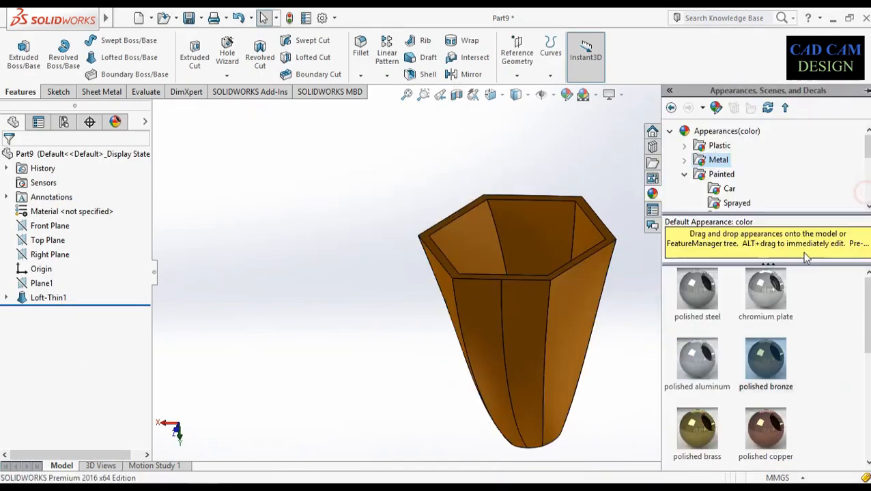
drag(757, 358, 505, 290)
click(528, 280)
click(621, 94)
click(631, 114)
middle_drag(648, 165, 658, 160)
Step: Apply the polished bronze metal appearance to the lofted body once more
click(865, 194)
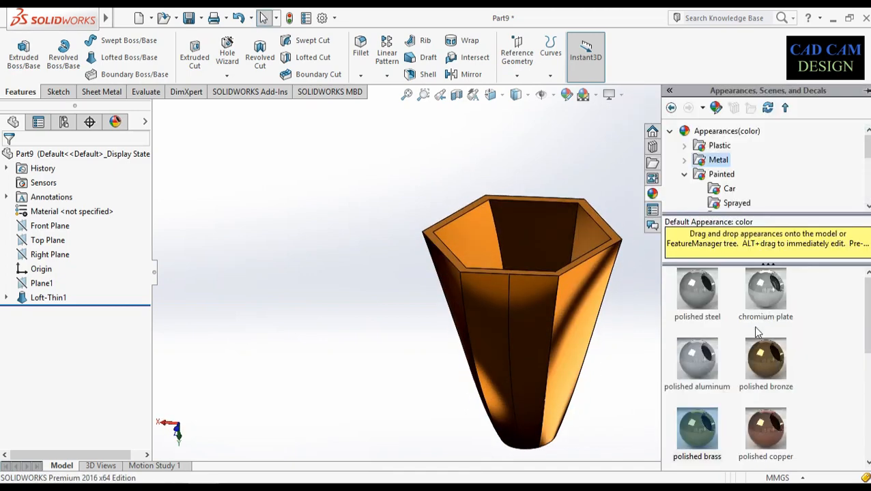
drag(760, 358, 506, 292)
click(545, 285)
Step: Apply the polished aluminum metal appearance to the hollow lofted body and inspect it from several angles
click(865, 194)
drag(696, 361, 501, 225)
click(523, 219)
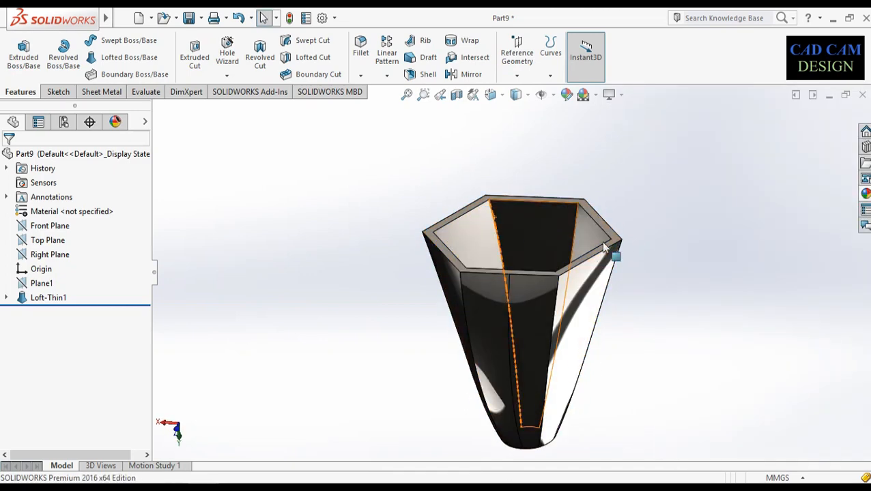
middle_drag(638, 243, 685, 310)
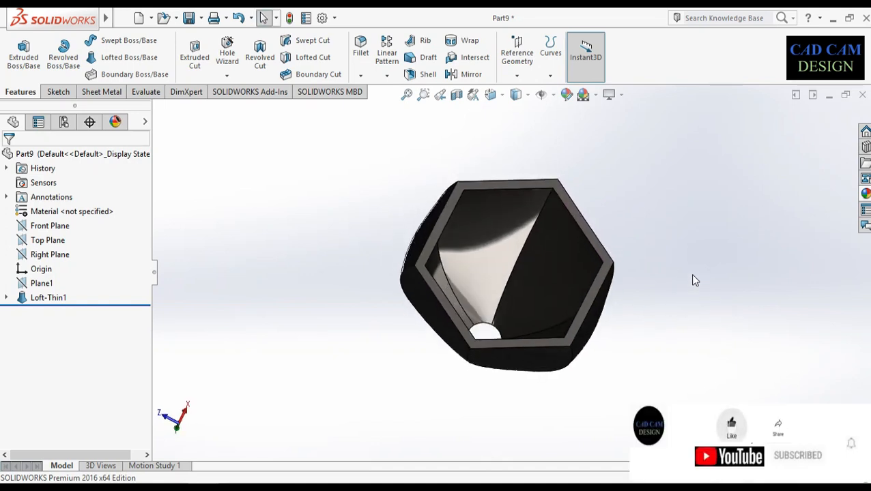
middle_drag(692, 278, 706, 268)
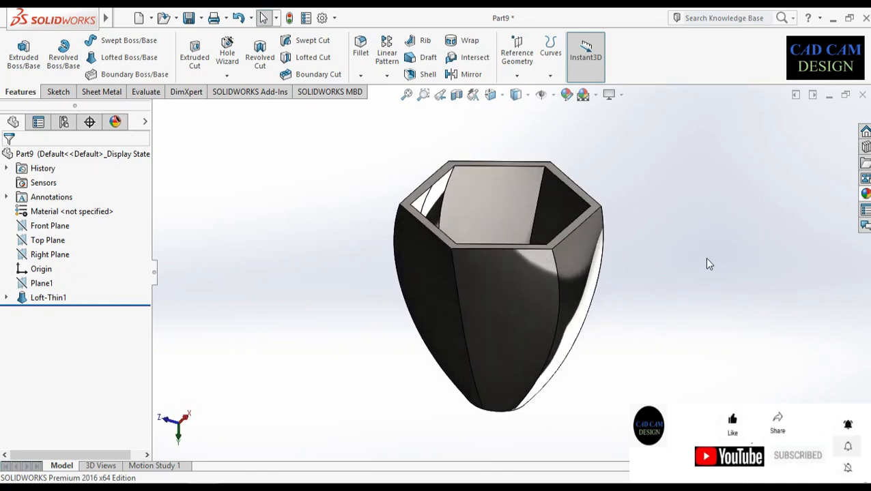